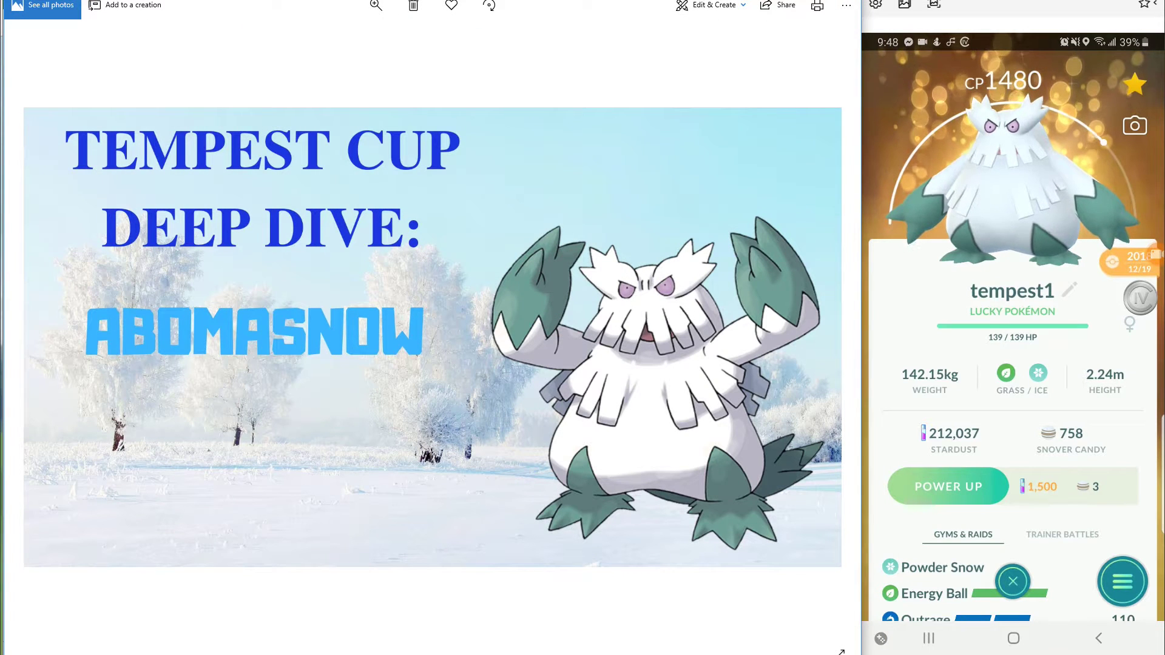
# Switch to the Tempest Meta spreadsheet in the browser and highlight the main matchup grid starting at Skarmory AS-SA/FC.
pyautogui.hotkey('alt', 'Tab')
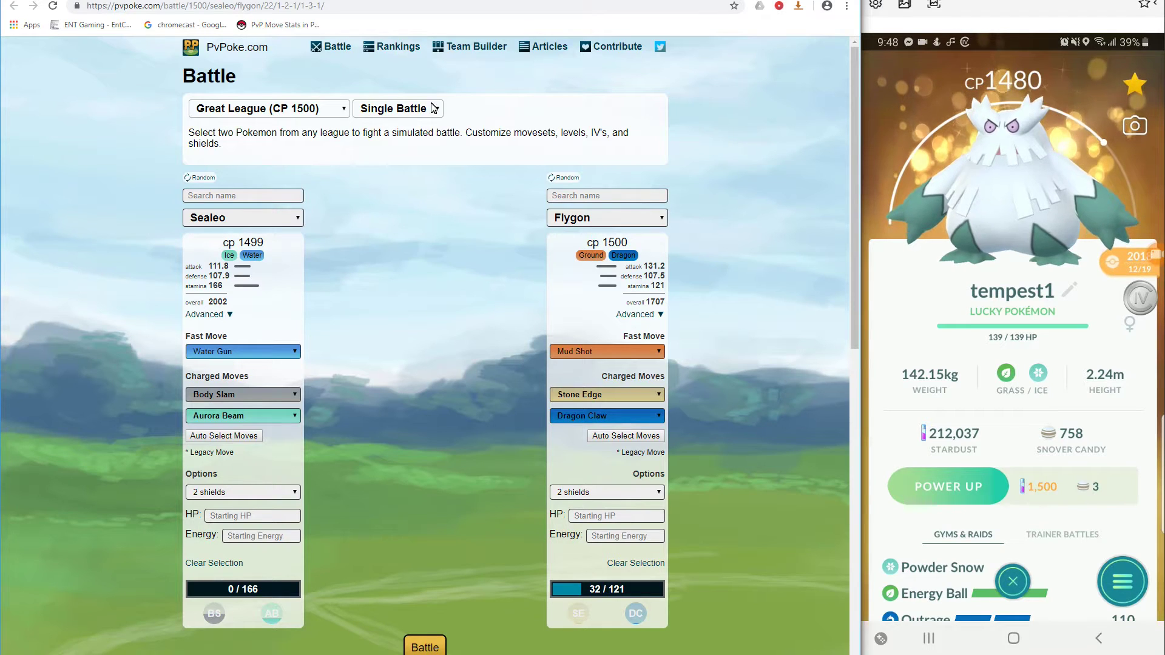
pyautogui.hotkey('ctrl', 'Tab')
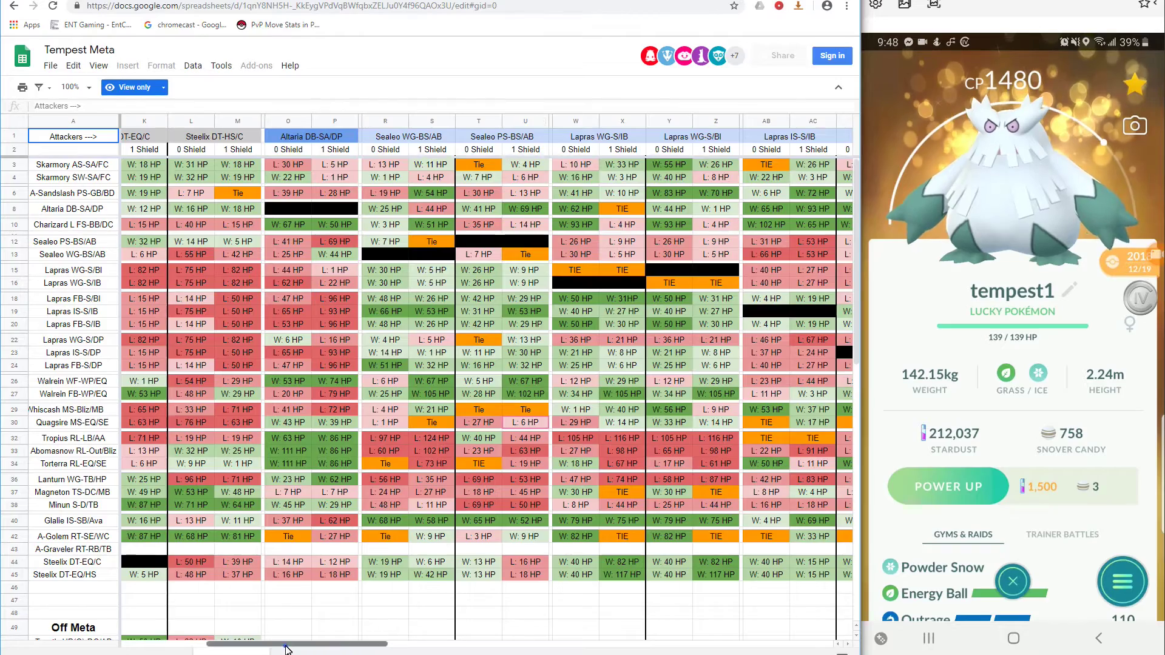
pyautogui.moveTo(229, 644); pyautogui.dragTo(181, 646)
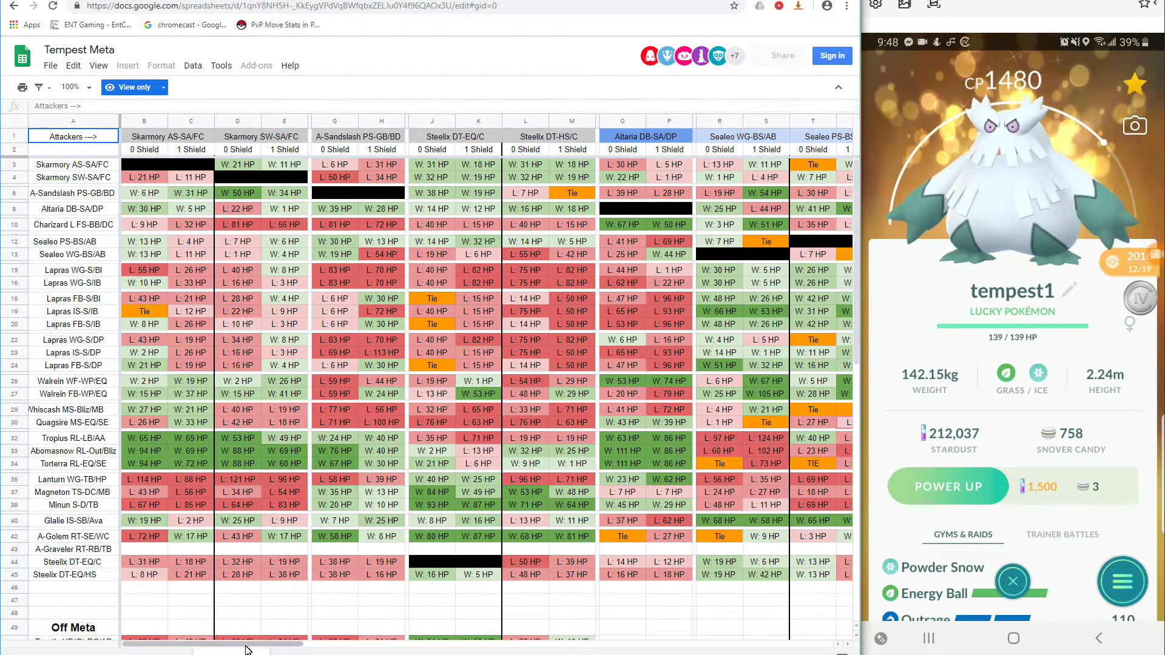
pyautogui.moveTo(242, 645)
pyautogui.mouseDown()
pyautogui.moveTo(267, 646)
pyautogui.moveTo(243, 646)
pyautogui.mouseUp()
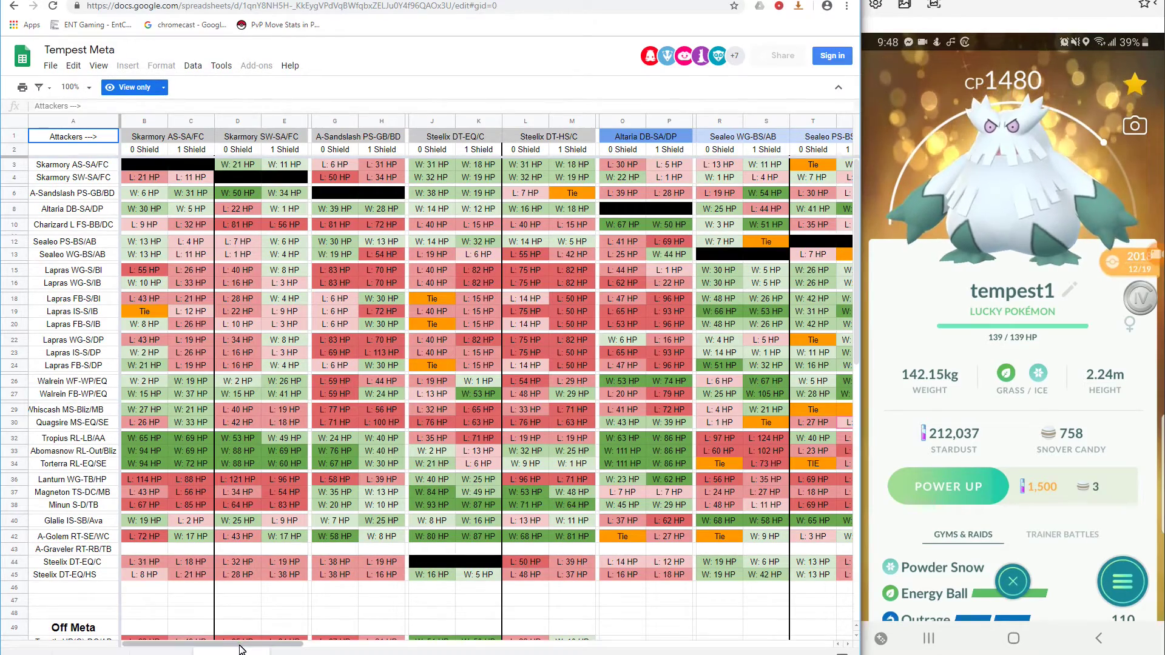
pyautogui.moveTo(240, 649); pyautogui.dragTo(210, 646)
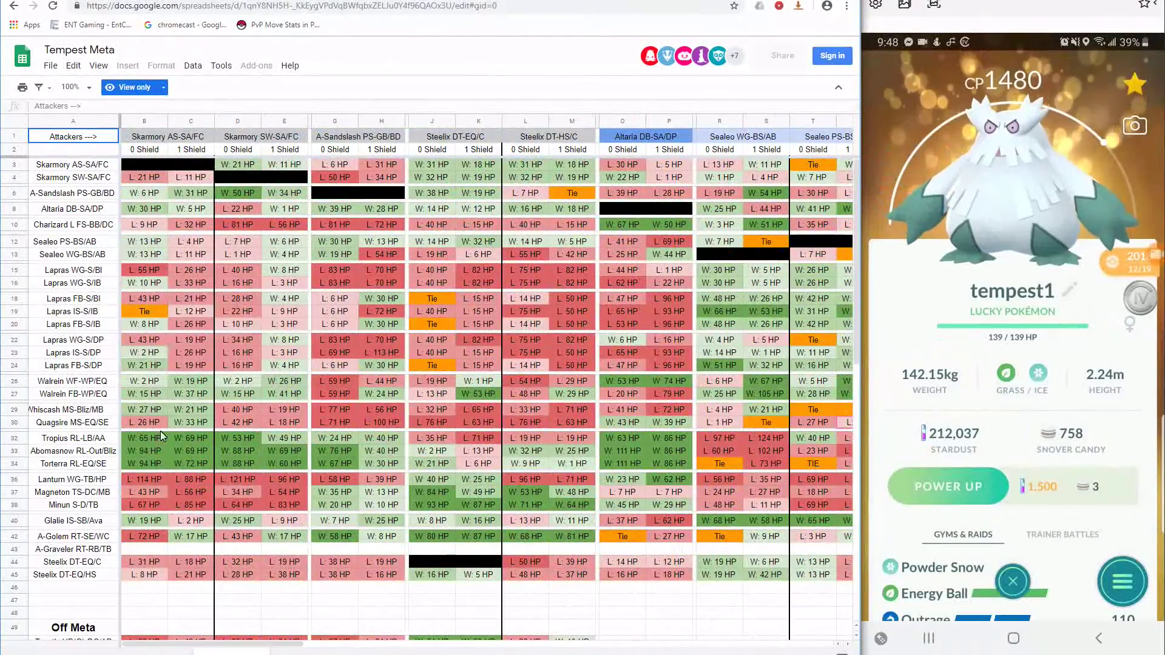
pyautogui.click(194, 311)
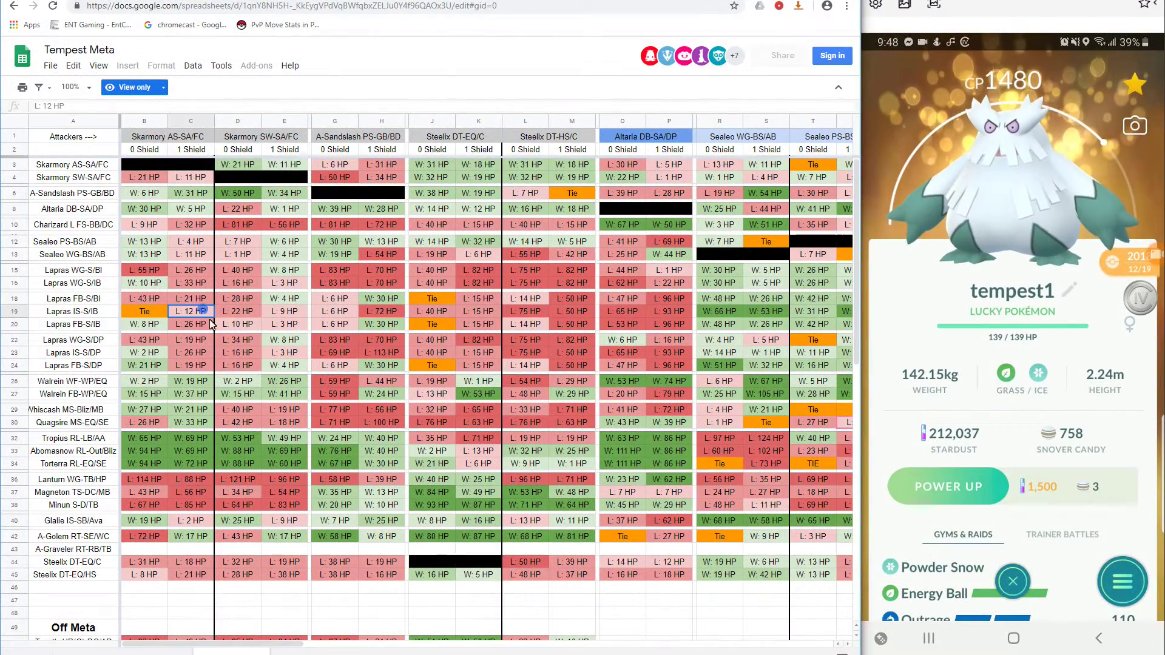
pyautogui.moveTo(152, 167)
pyautogui.mouseDown()
pyautogui.moveTo(209, 230)
pyautogui.moveTo(741, 564)
pyautogui.moveTo(783, 587)
pyautogui.moveTo(845, 584)
pyautogui.mouseUp()
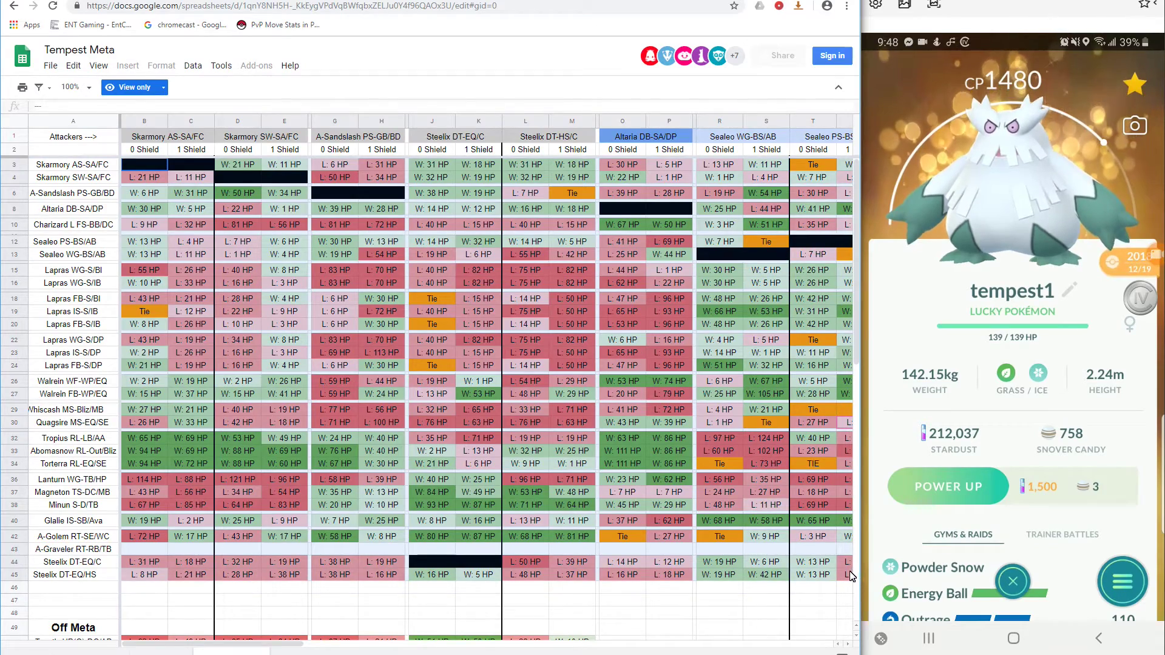
# Highlight the 0 Shield and 1 Shield results of Abomasnow RL - Bliz/Out down to the Steelix DT-EQ/HS row.
pyautogui.moveTo(280, 644); pyautogui.dragTo(544, 605)
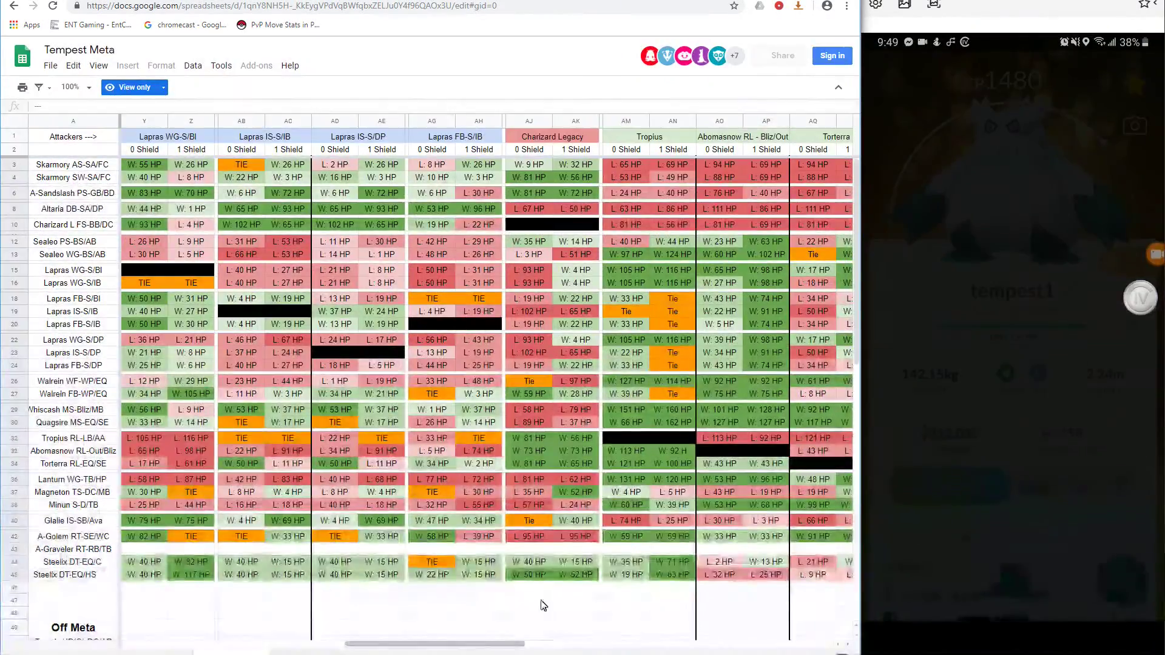
pyautogui.moveTo(720, 149); pyautogui.dragTo(773, 577)
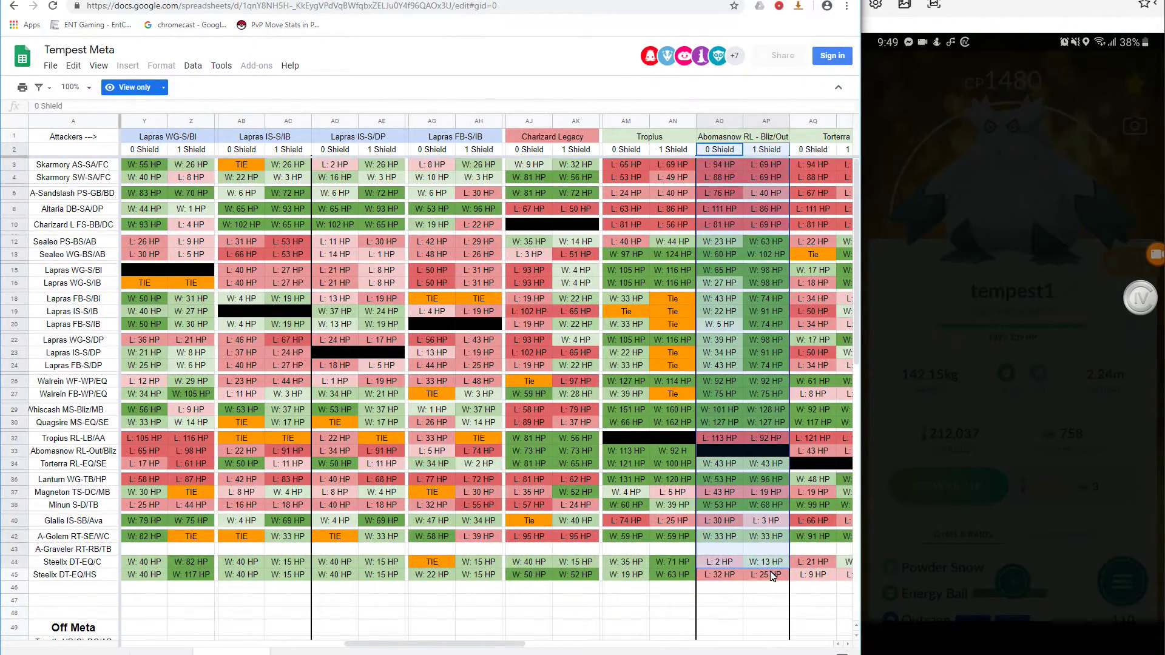
pyautogui.scroll(-4, 773, 577)
pyautogui.scroll(4, 765, 522)
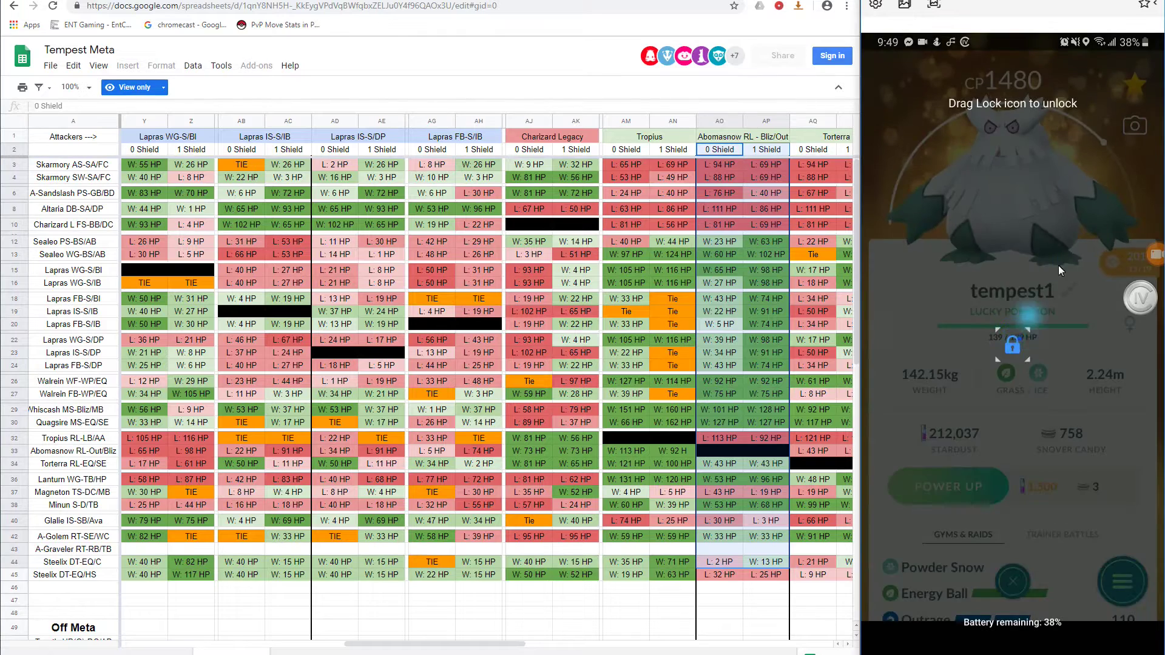
# Switch to the Excel workbook and highlight the Abomasnow PS - Bliz/Out results and the empty Off Meta cells below them.
pyautogui.hotkey('alt', 'Tab')
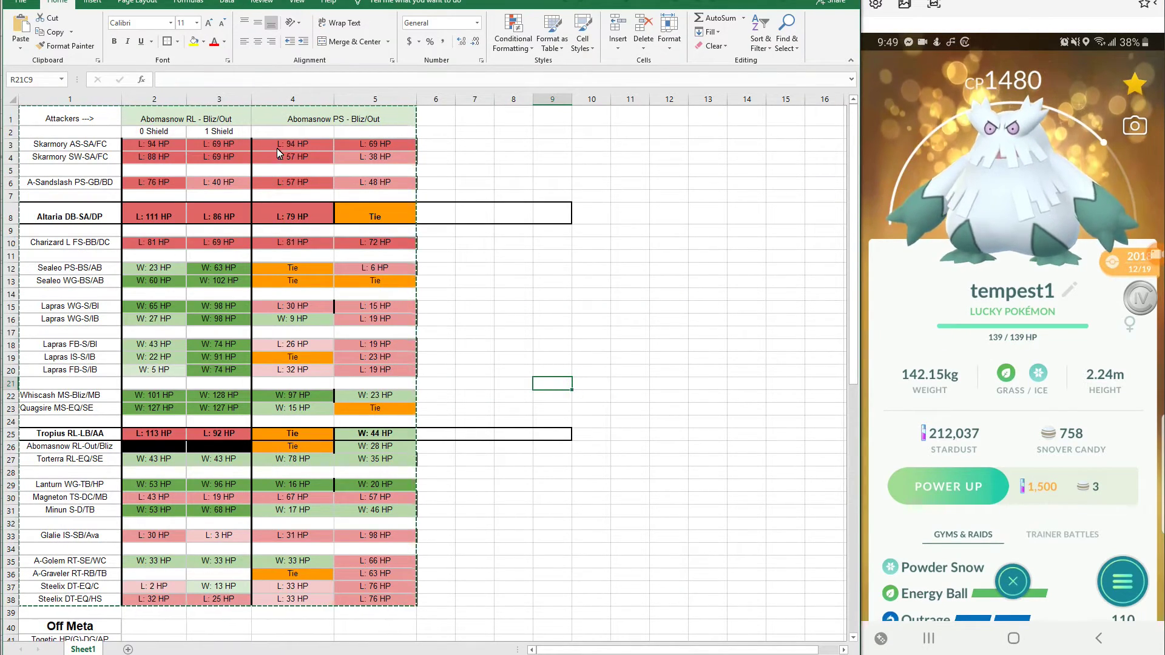
pyautogui.click(279, 146)
pyautogui.moveTo(280, 152); pyautogui.dragTo(377, 599)
pyautogui.scroll(-8, 406, 507)
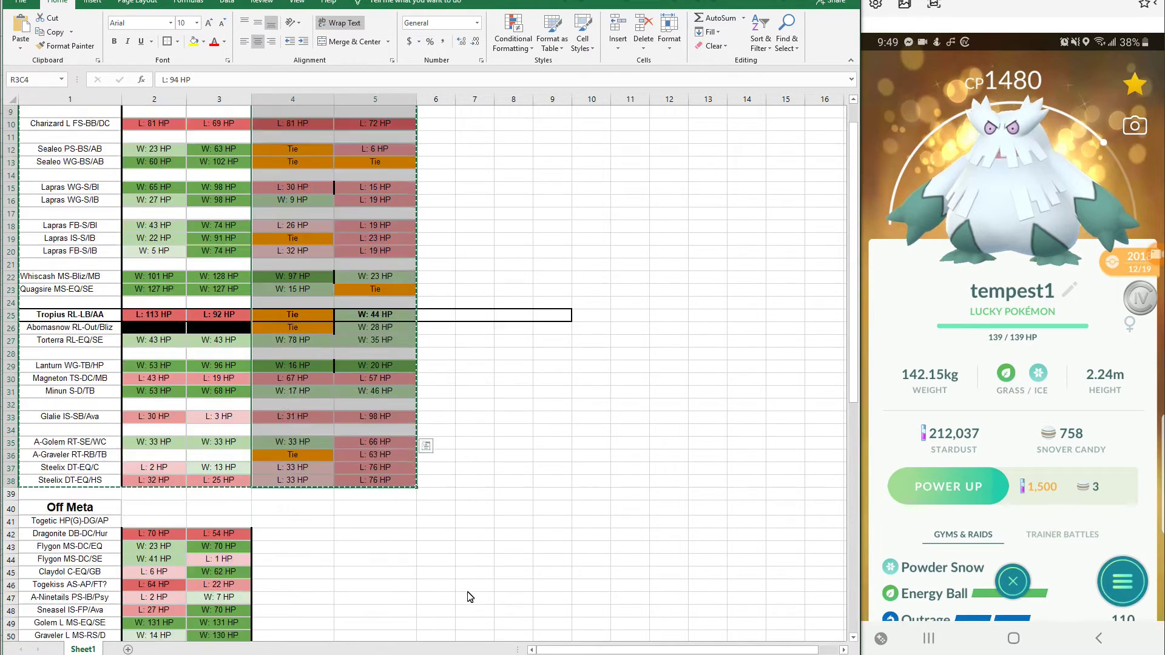
pyautogui.scroll(3, 286, 434)
pyautogui.scroll(-2, 267, 434)
pyautogui.moveTo(285, 371); pyautogui.dragTo(373, 612)
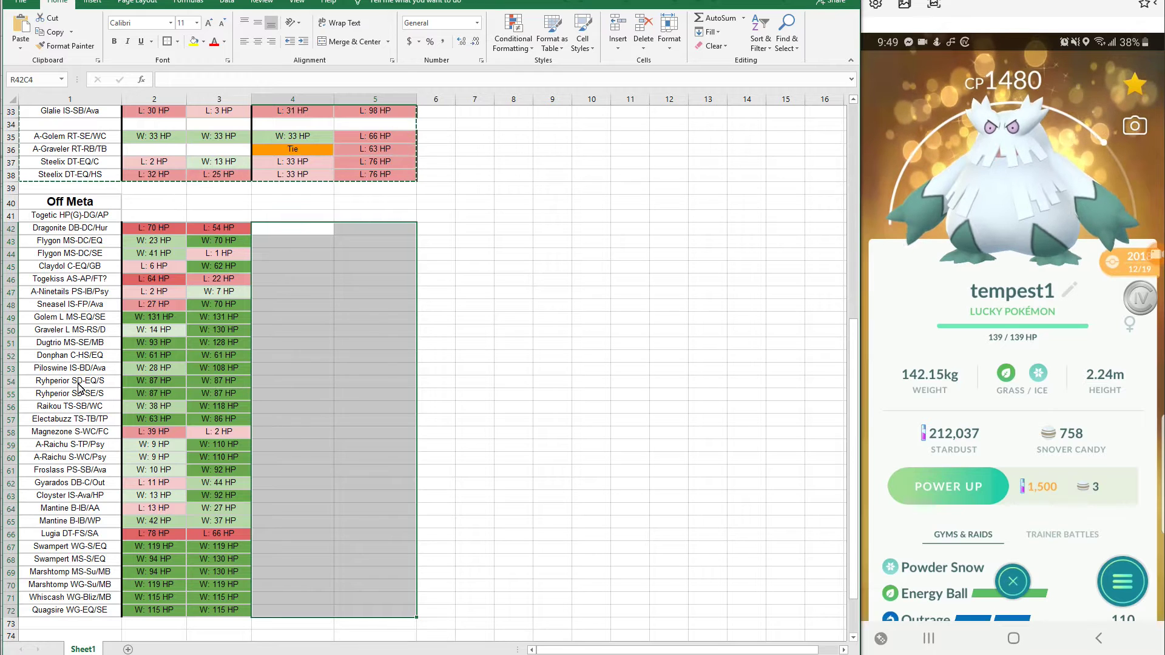
# Highlight the Off Meta rows Ryhperior SD-SE/S and Mantine B-IB/AA across to column 5.
pyautogui.moveTo(77, 383); pyautogui.dragTo(183, 403)
pyautogui.hotkey('ctrl', 'Down')
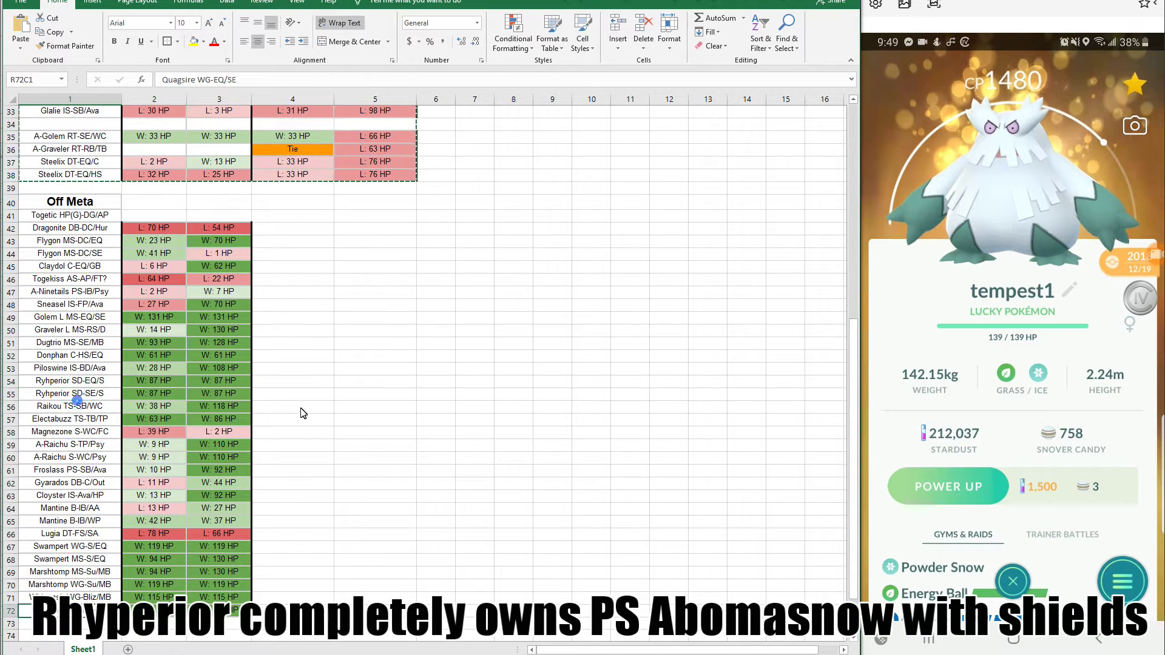
pyautogui.moveTo(79, 395); pyautogui.dragTo(376, 395)
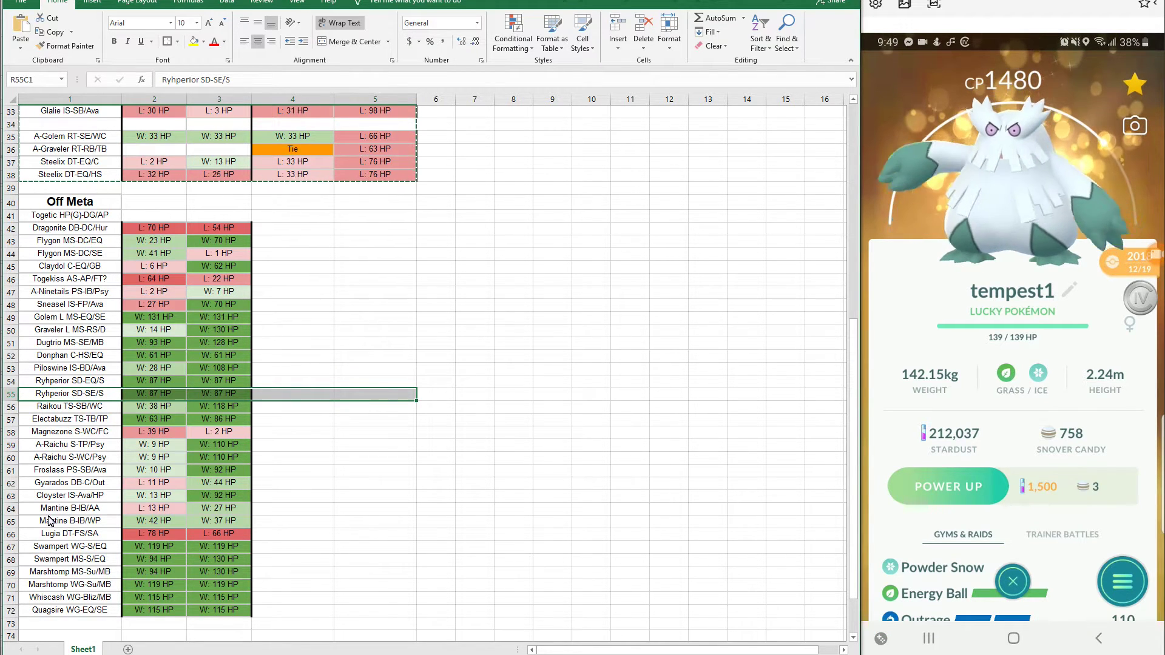
pyautogui.click(88, 513)
pyautogui.moveTo(88, 515); pyautogui.dragTo(403, 515)
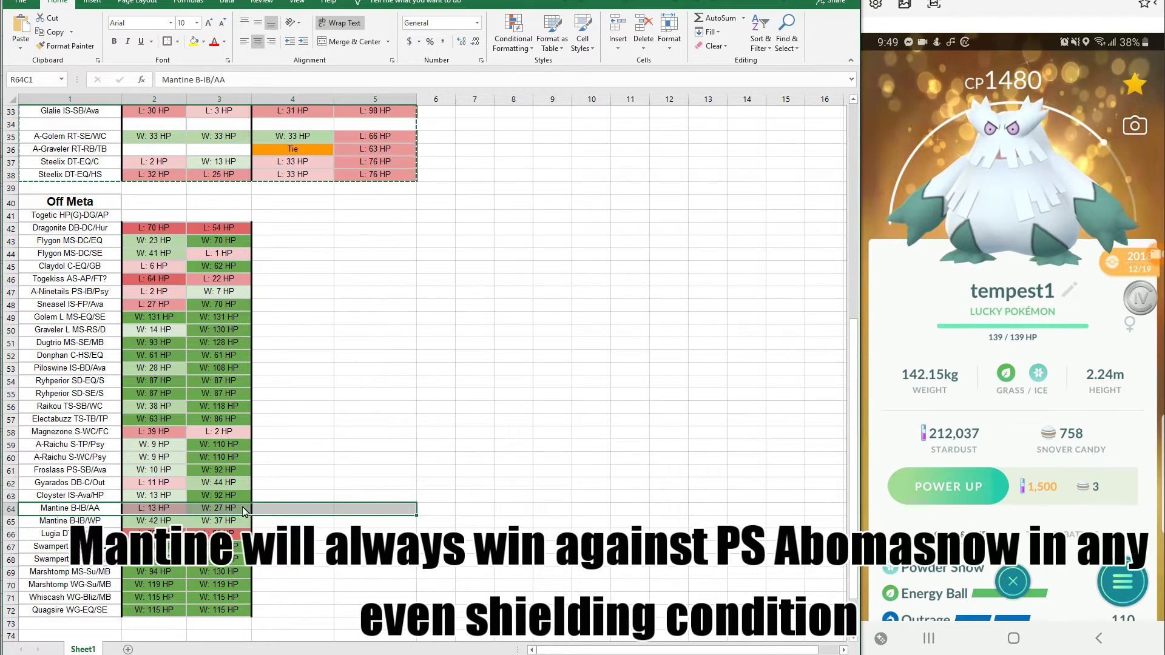
pyautogui.scroll(3, 185, 422)
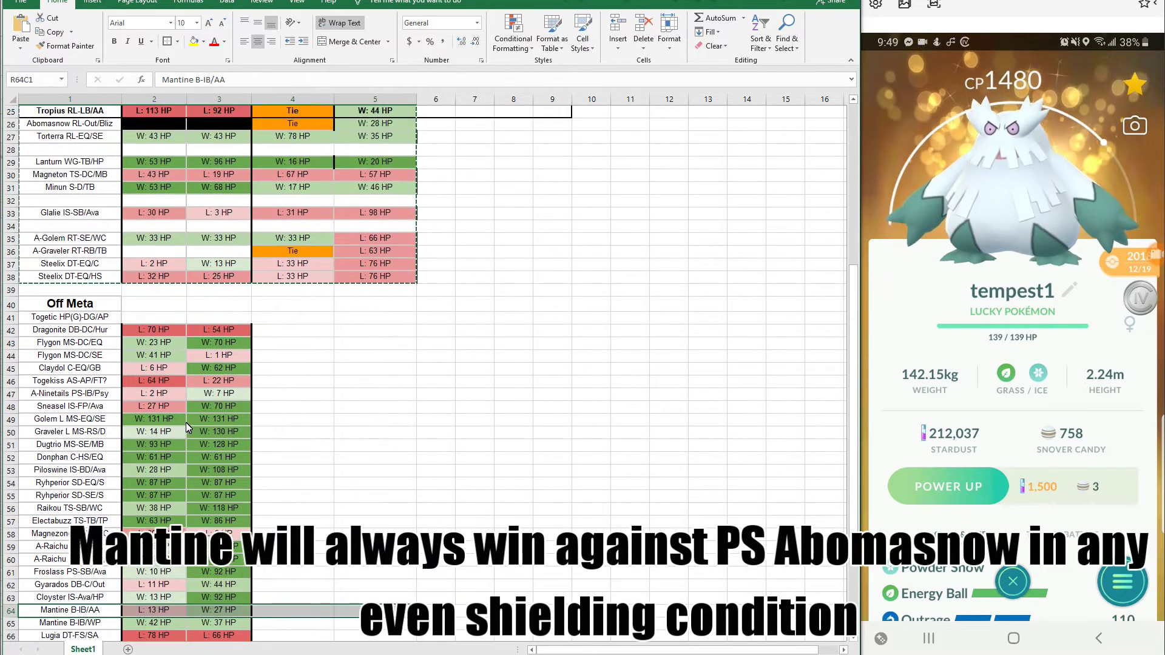
pyautogui.scroll(-1, 78, 479)
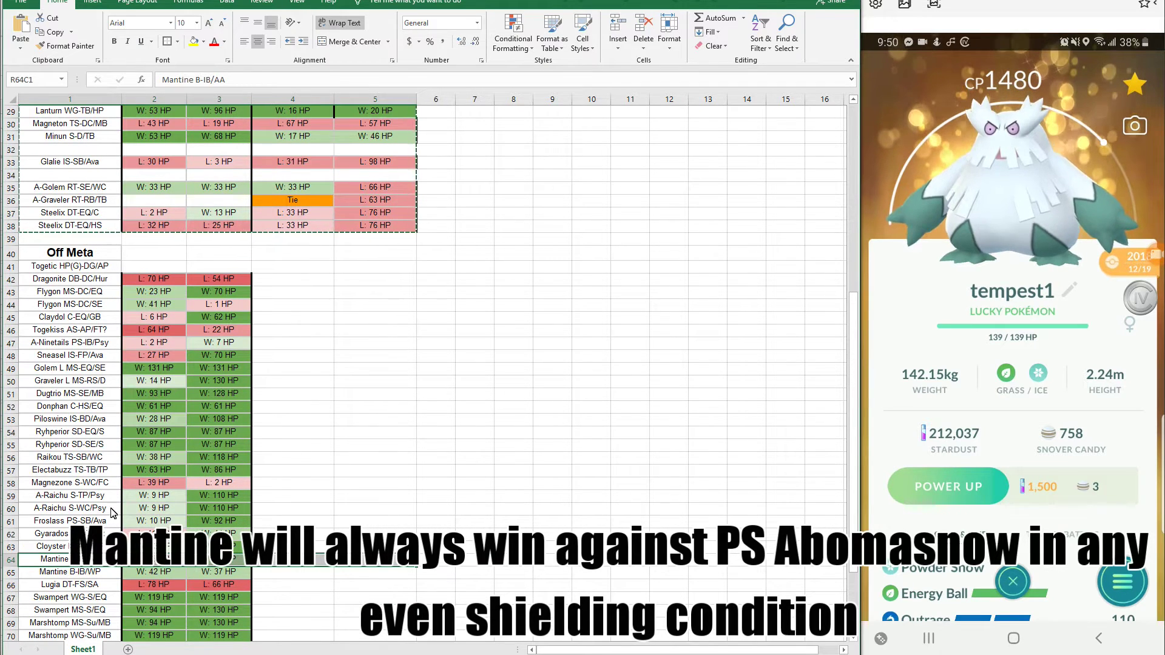
# Highlight the Abomasnow RL results from Skarmory through Charizard, and separately those of the two Skarmory rows.
pyautogui.scroll(9, 471, 468)
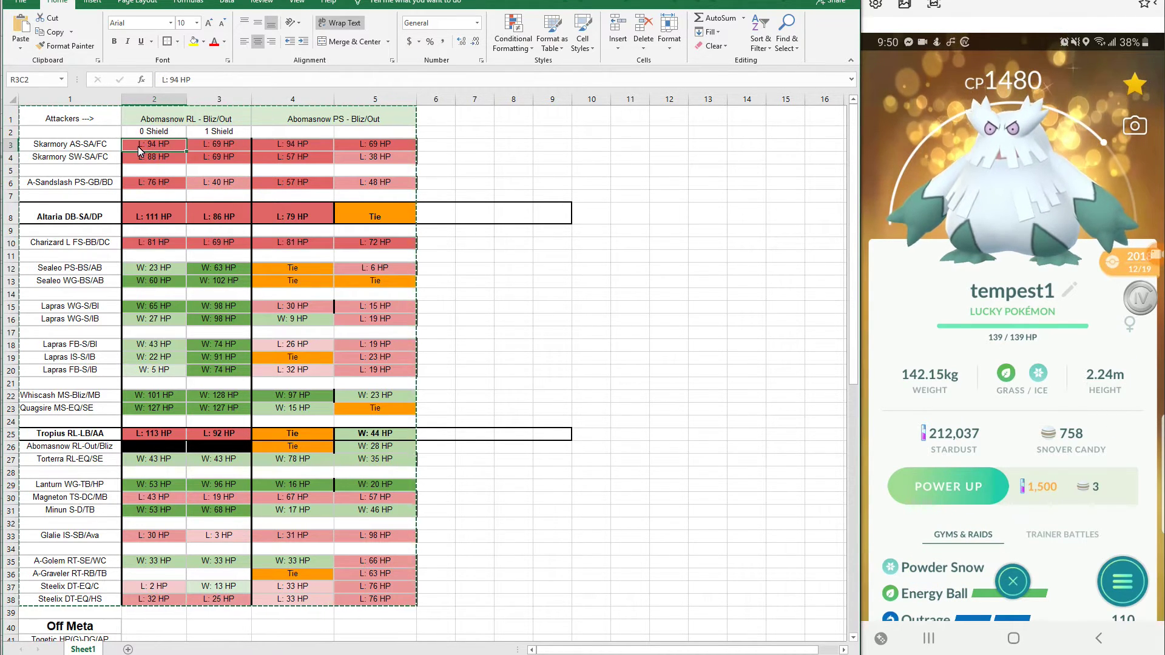
pyautogui.moveTo(137, 147); pyautogui.dragTo(238, 251)
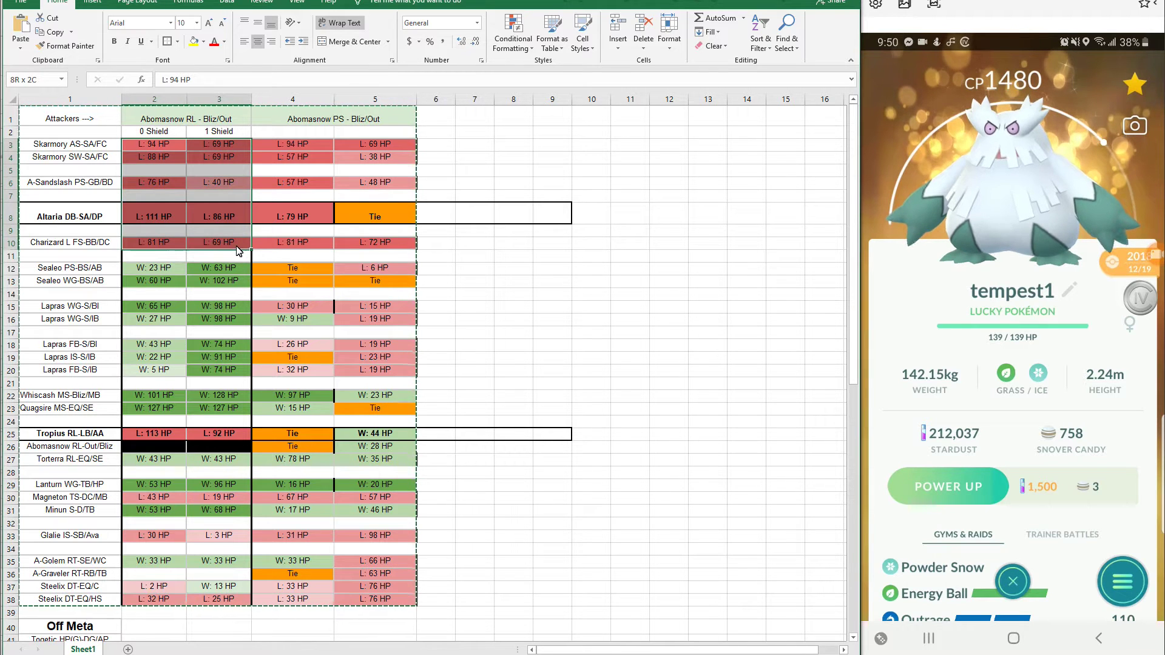
pyautogui.click(557, 318)
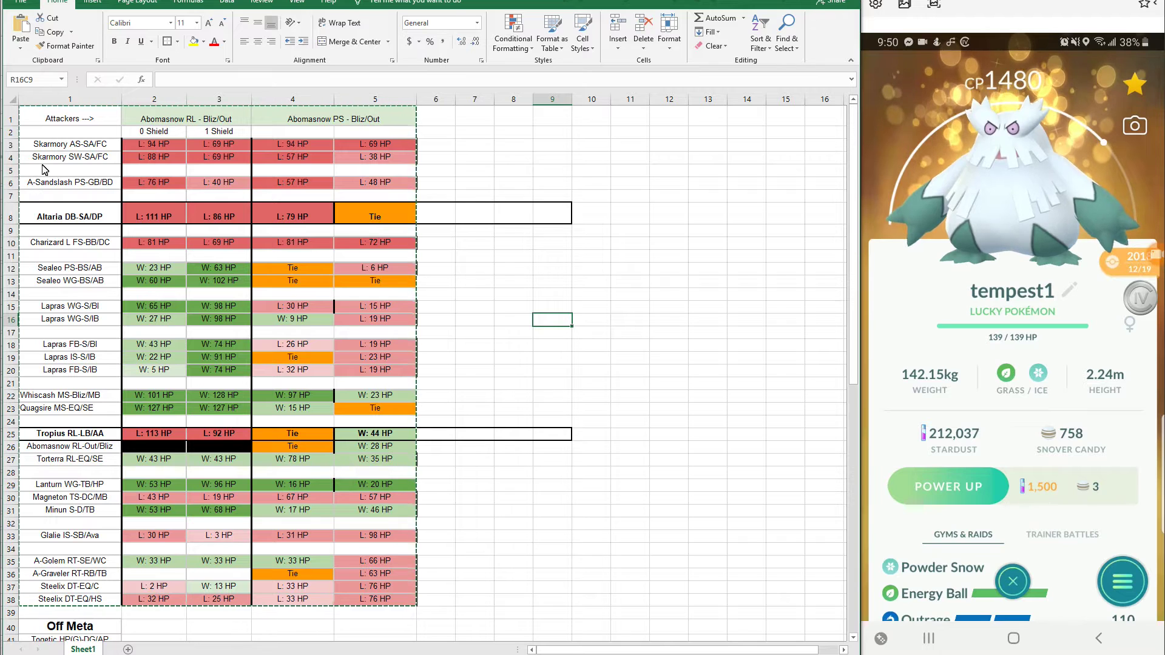
pyautogui.moveTo(157, 143); pyautogui.dragTo(220, 160)
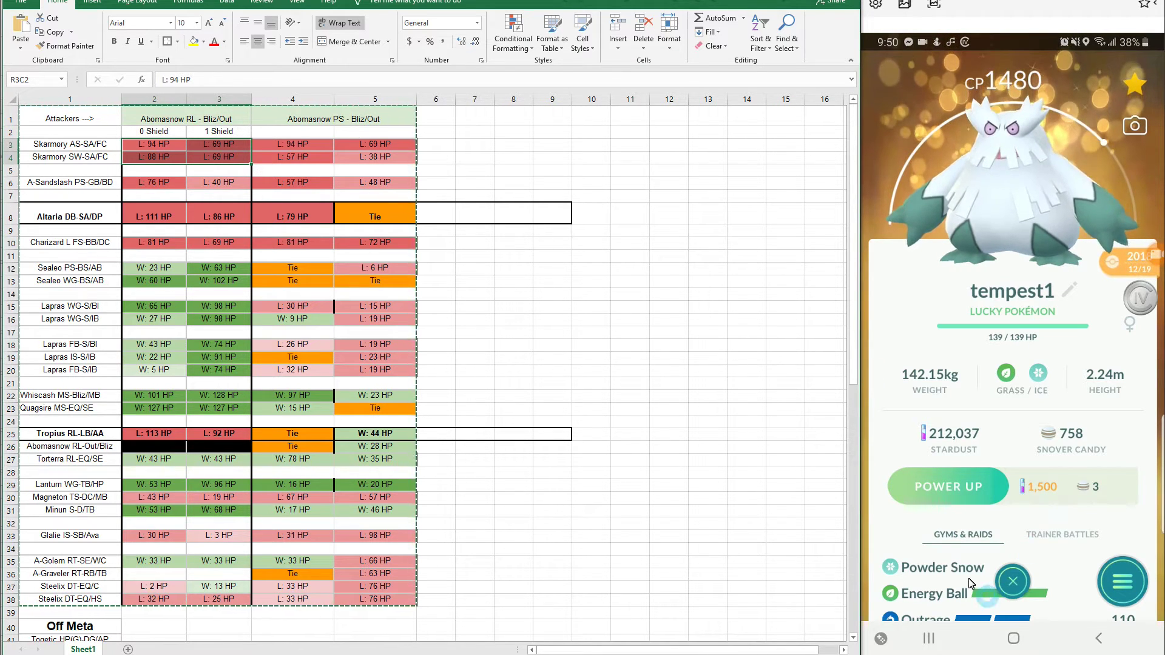
pyautogui.click(988, 293)
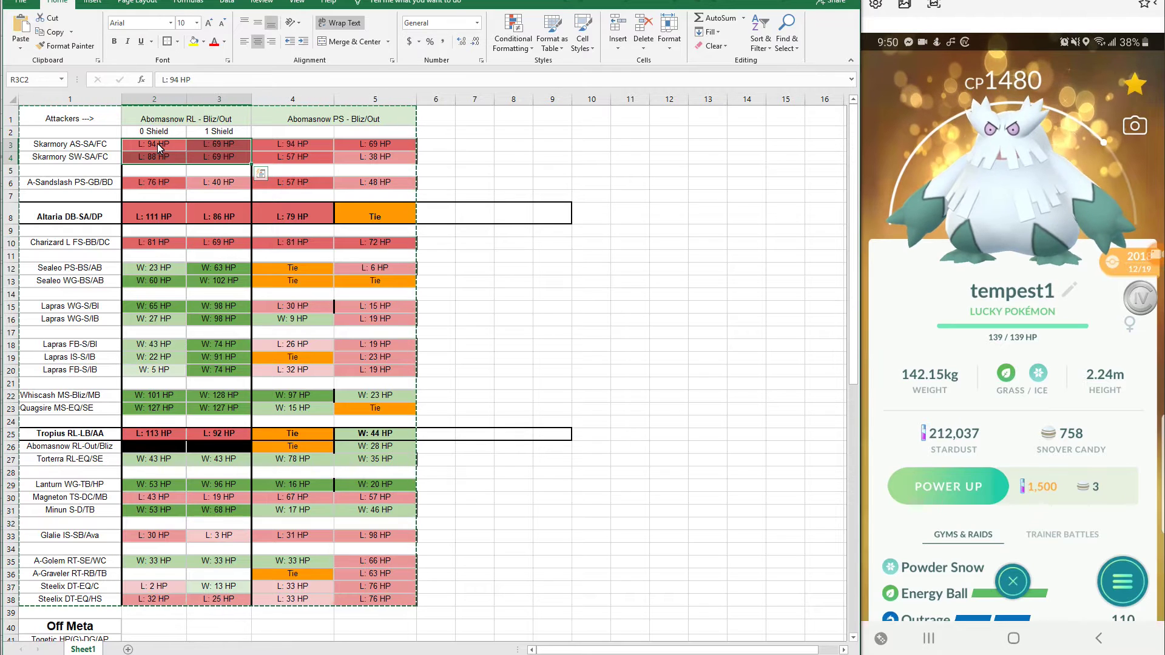
# Highlight the Abomasnow RL 0 Shield and 1 Shield results against A-Sandslash PS-GB/BD.
pyautogui.moveTo(155, 143); pyautogui.dragTo(234, 188)
pyautogui.click(154, 185)
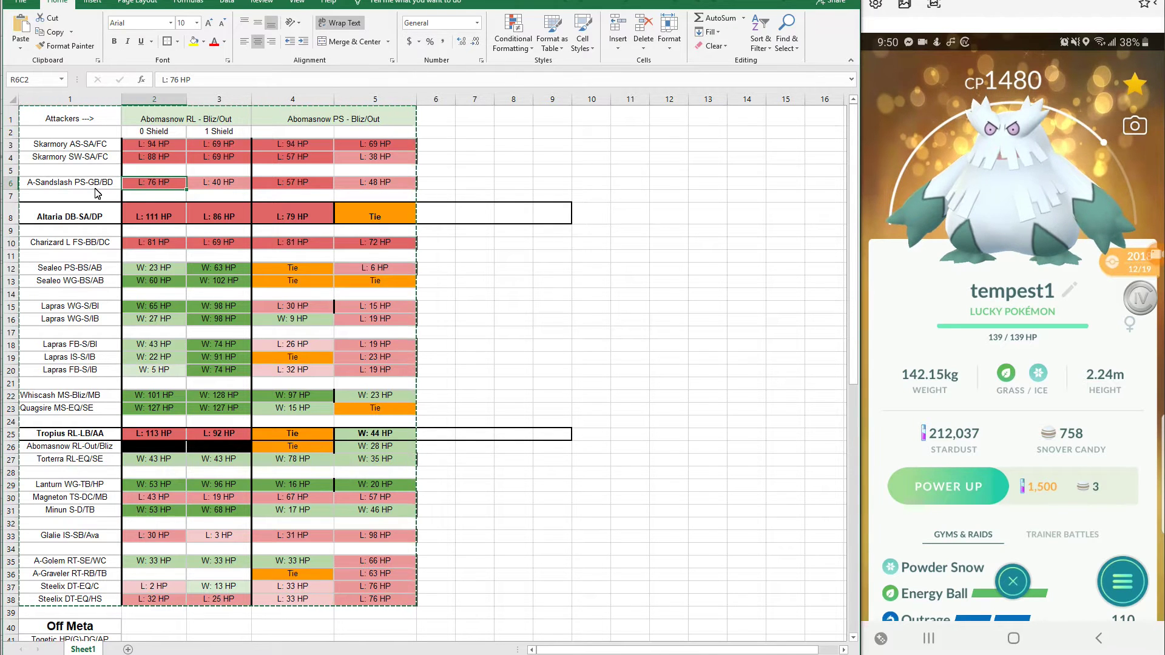
pyautogui.moveTo(155, 191); pyautogui.dragTo(216, 189)
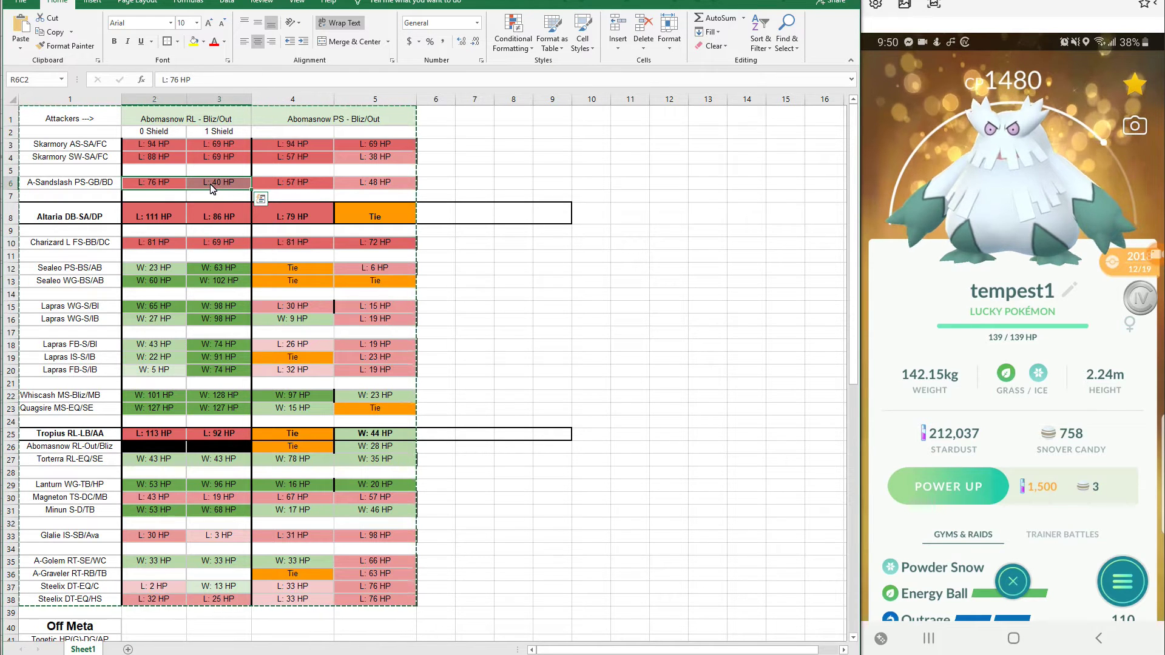
# Highlight the Abomasnow RL 0 Shield and 1 Shield results against Altaria DB-SA/DP.
pyautogui.moveTo(157, 217); pyautogui.dragTo(228, 221)
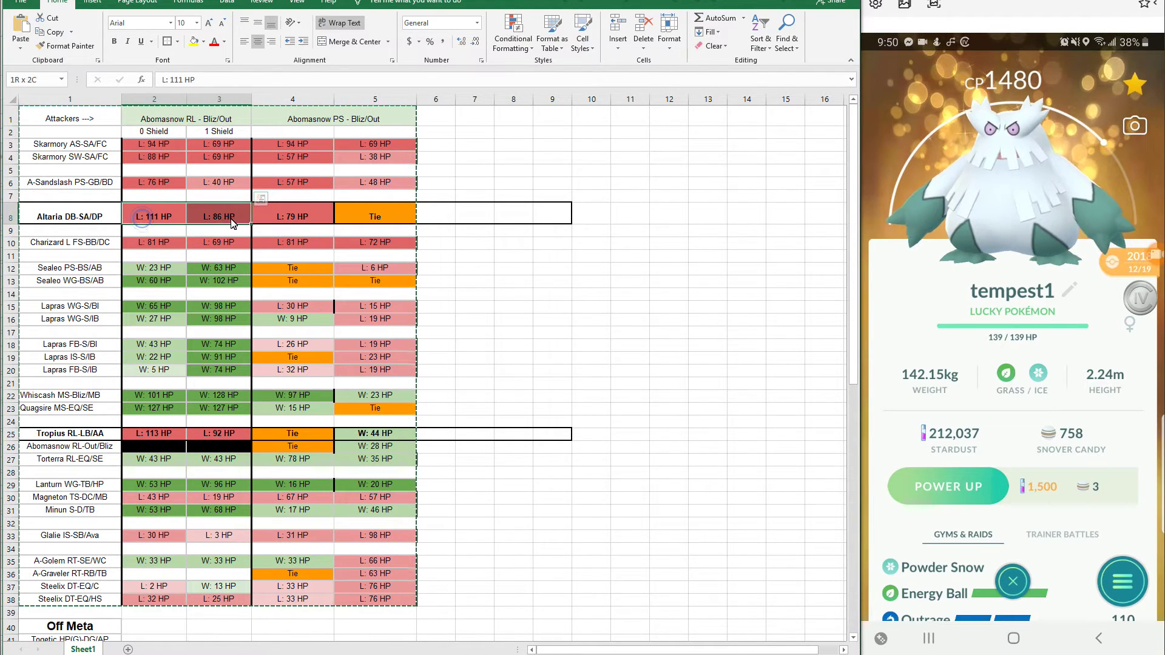
pyautogui.hotkey('ctrl', 'v')
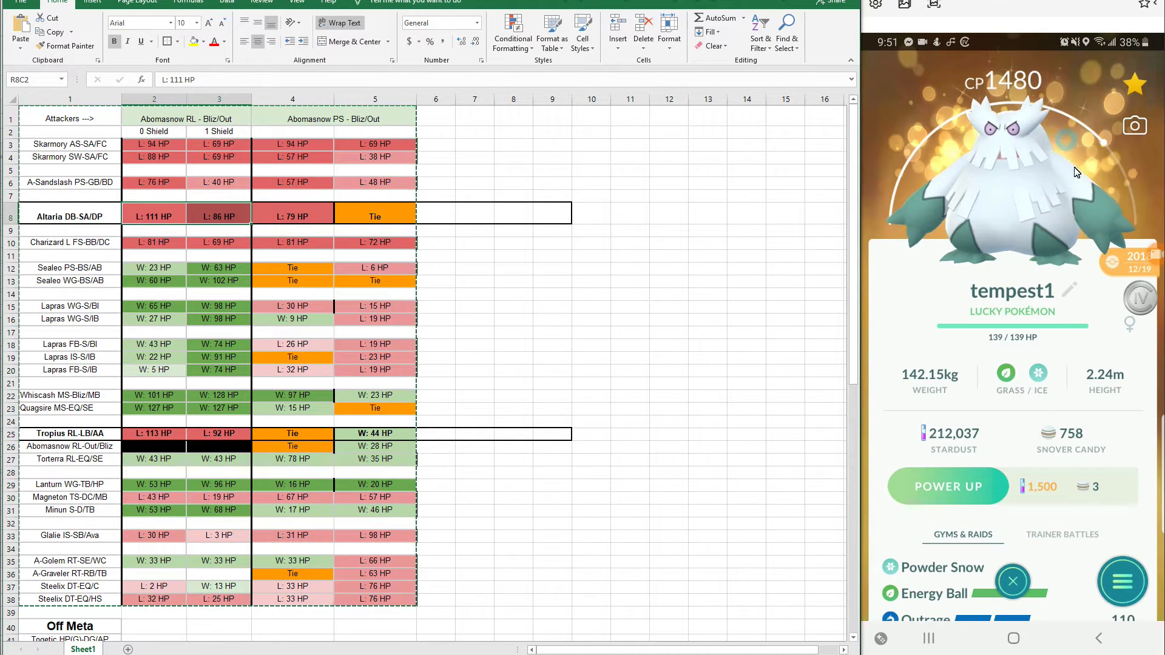
pyautogui.click(993, 231)
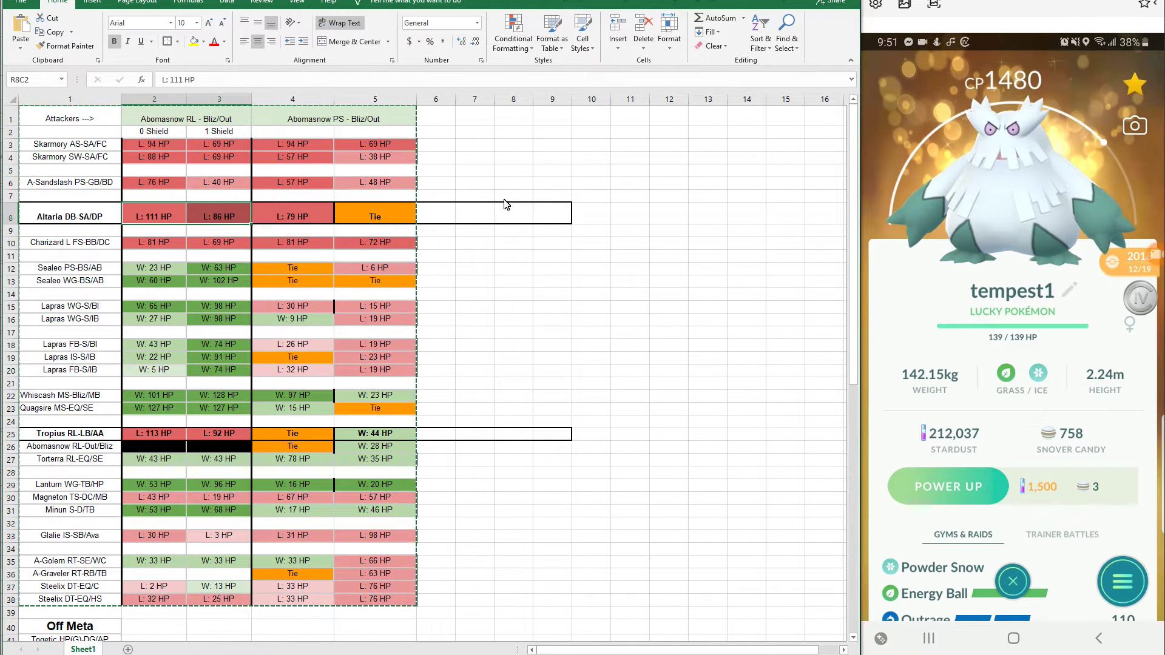
pyautogui.click(1037, 230)
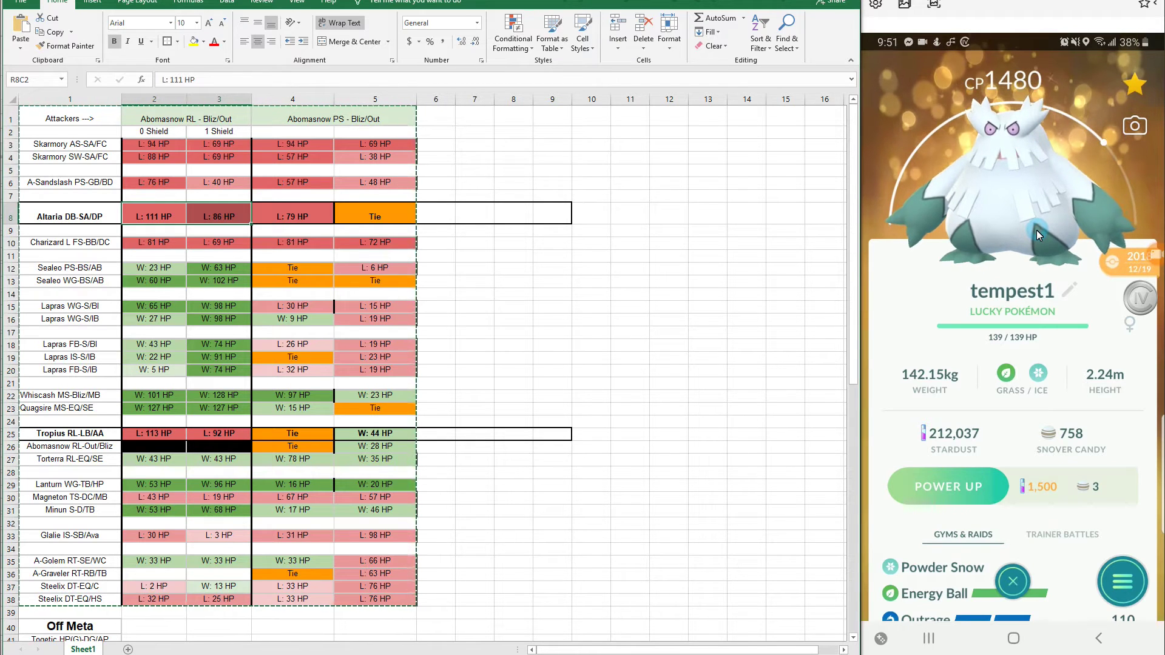
pyautogui.hotkey('ctrl', 'v')
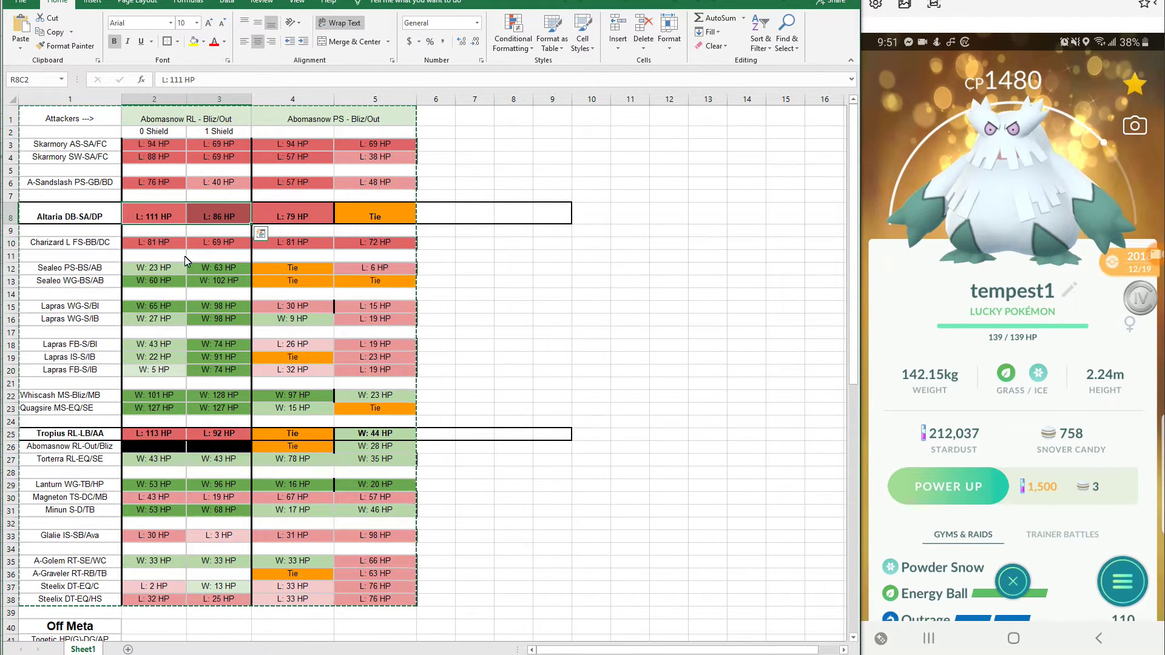
# Highlight the Abomasnow RL results against Charizard L FS-BB/DC and extend the selection up to the Altaria row.
pyautogui.moveTo(161, 249); pyautogui.dragTo(222, 243)
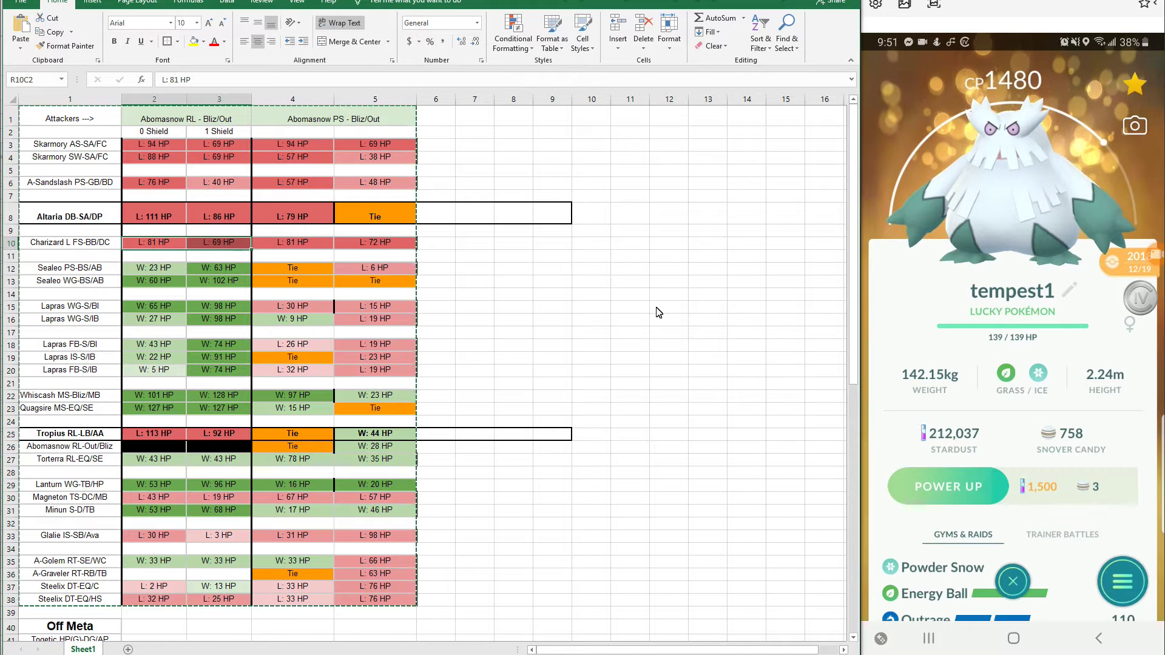
pyautogui.click(981, 217)
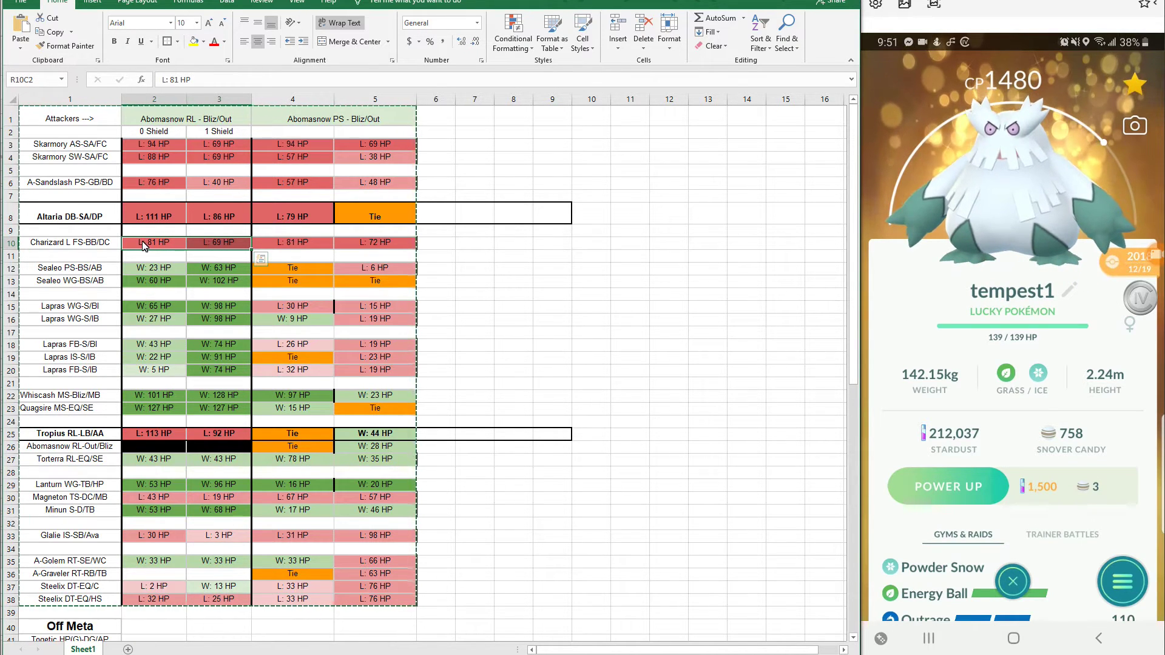
pyautogui.hotkey('ctrl', 'v')
pyautogui.hotkey('shift', 'Right')
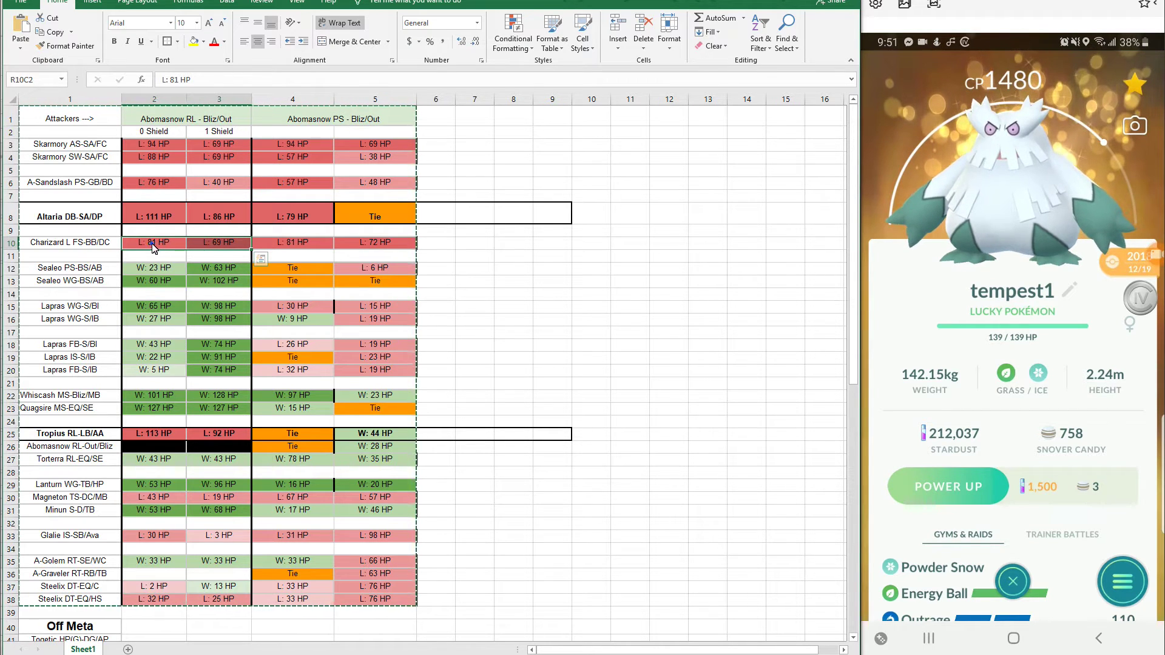
pyautogui.moveTo(151, 242); pyautogui.dragTo(232, 256)
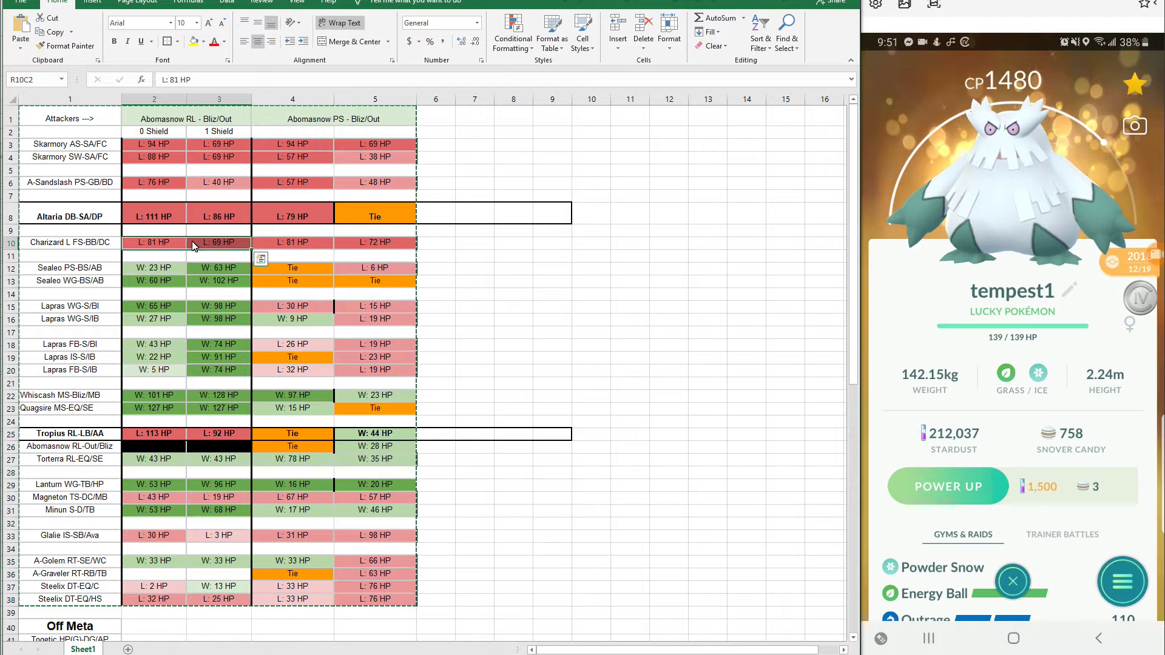
pyautogui.moveTo(156, 250); pyautogui.dragTo(220, 217)
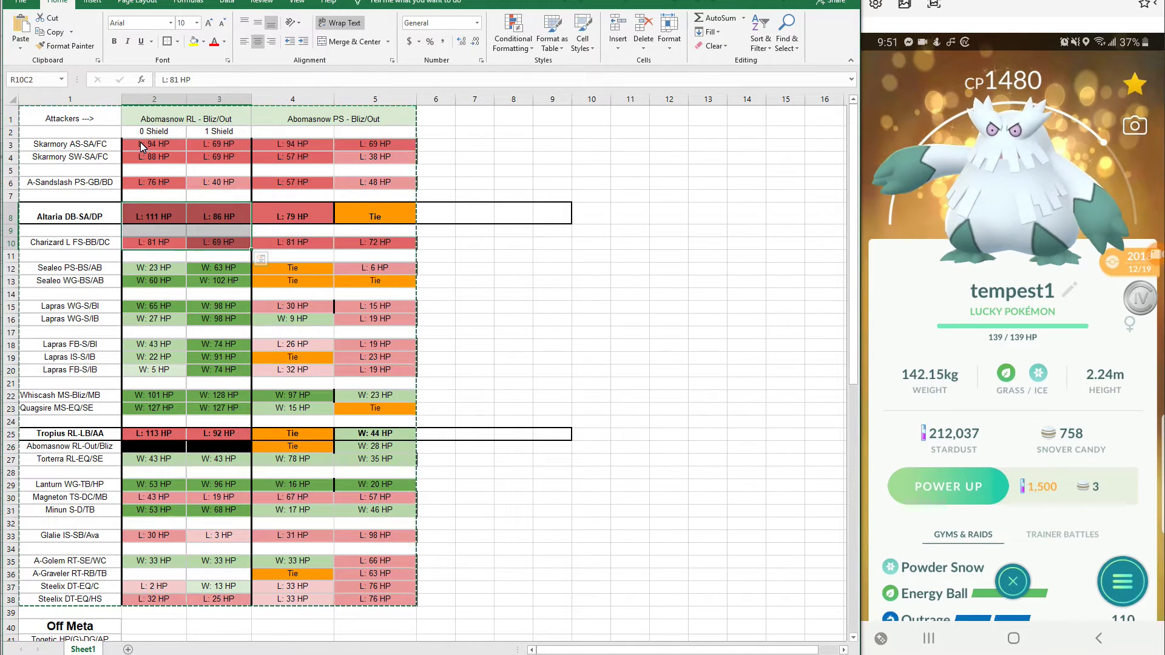
# Highlight the Abomasnow RL results against both Skarmory rows, Altaria, Charizard and Tropius in turn.
pyautogui.moveTo(140, 143); pyautogui.dragTo(229, 165)
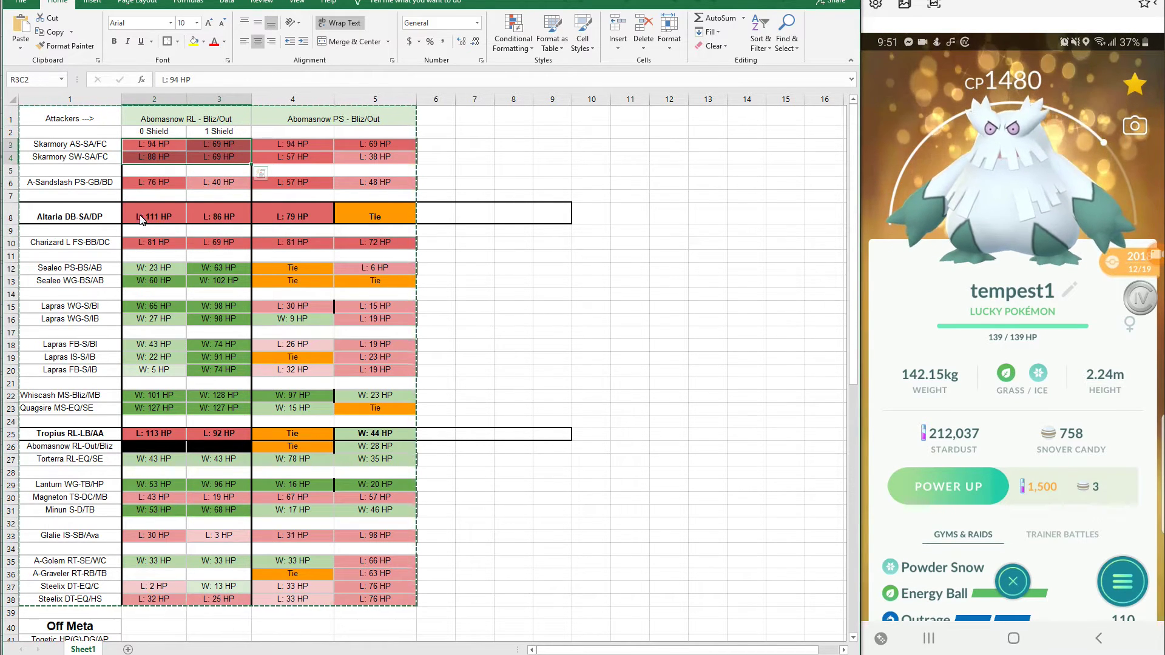
pyautogui.moveTo(148, 214); pyautogui.dragTo(205, 213)
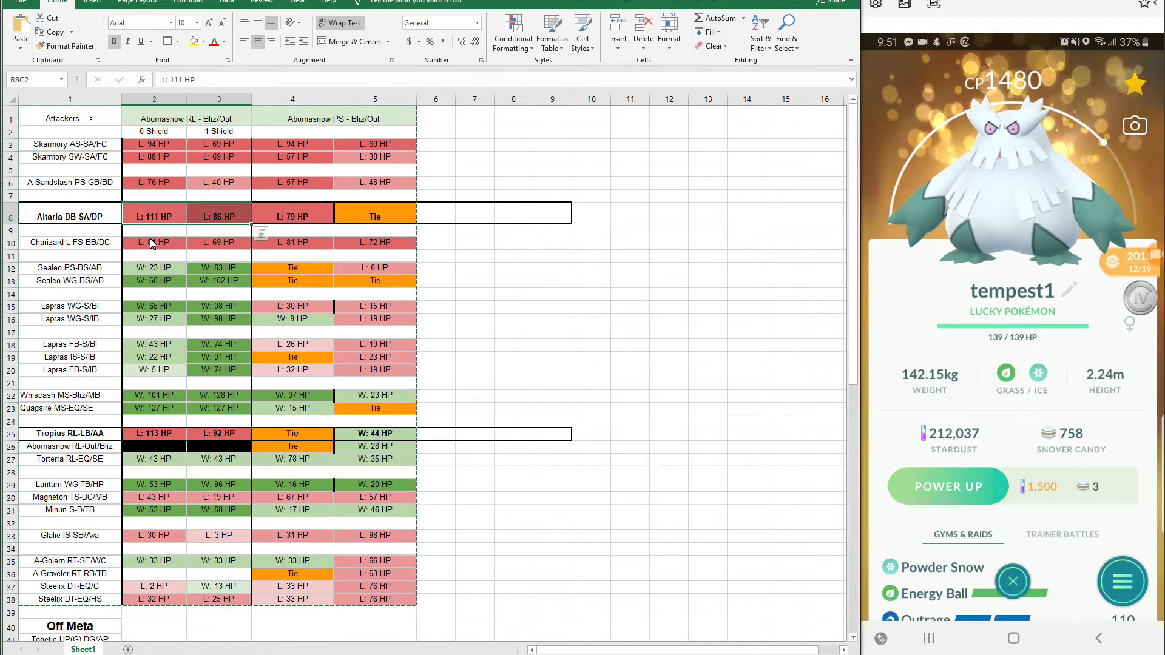
pyautogui.moveTo(162, 249); pyautogui.dragTo(203, 247)
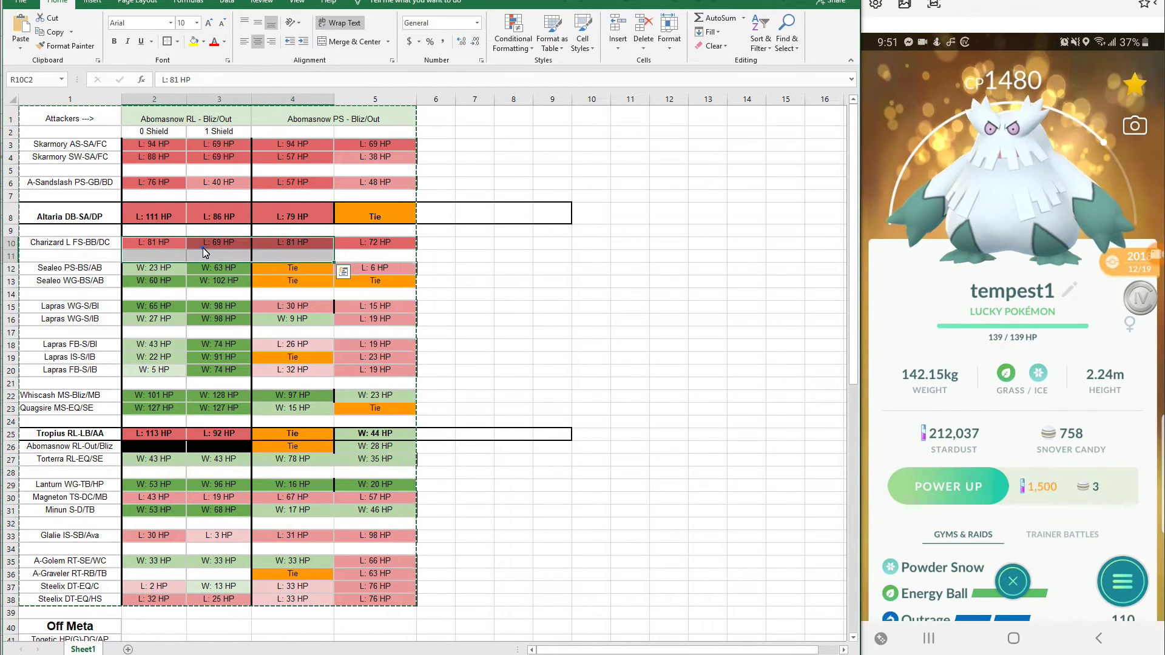
pyautogui.click(203, 248)
pyautogui.moveTo(155, 435); pyautogui.dragTo(238, 435)
pyautogui.moveTo(154, 438); pyautogui.dragTo(203, 438)
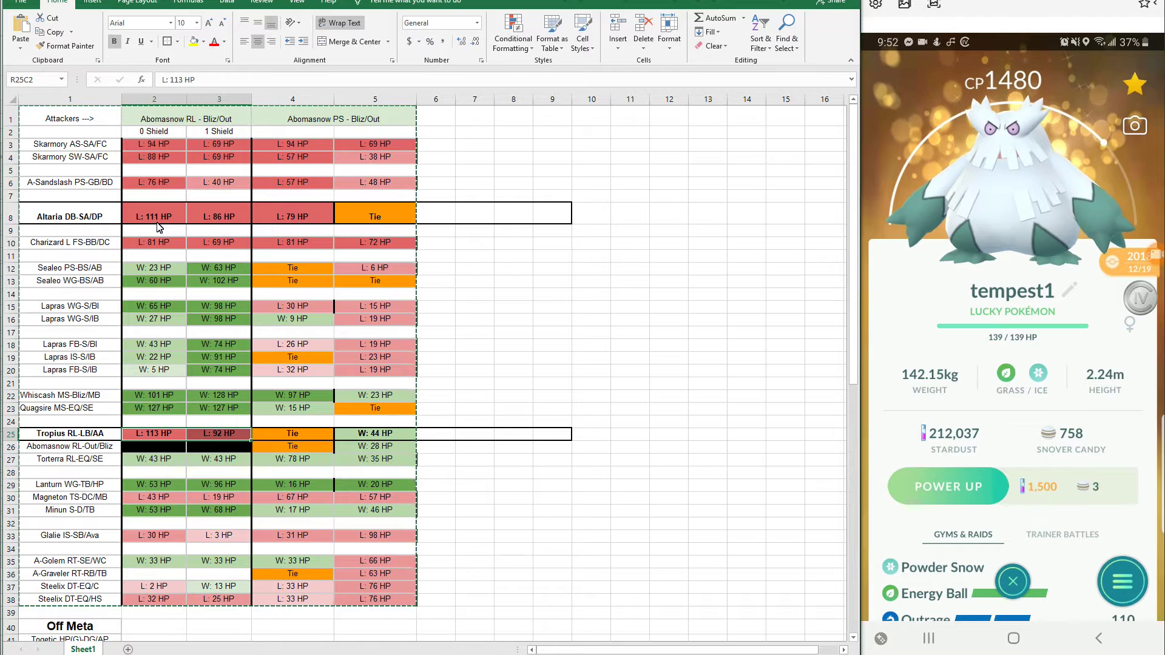
# Select the Sealeo 0 Shield results, and highlight the Abomasnow RL 0 Shield and 1 Shield columns from their headers down to the Whiscash and Quagsire rows.
pyautogui.click(141, 278)
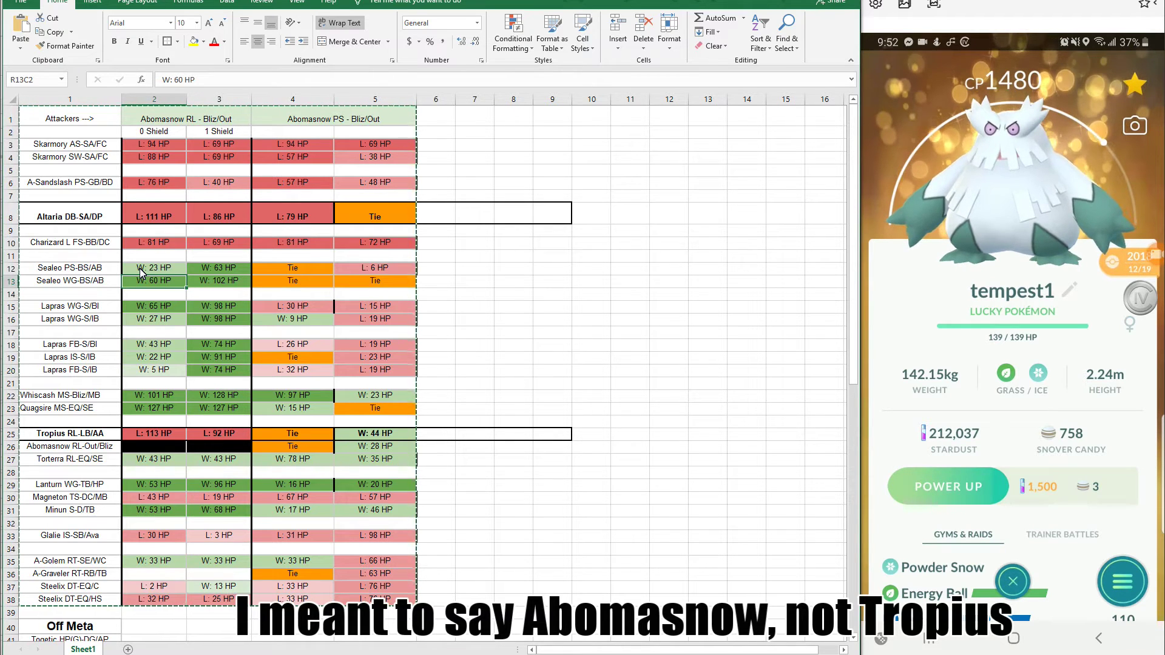
pyautogui.click(140, 268)
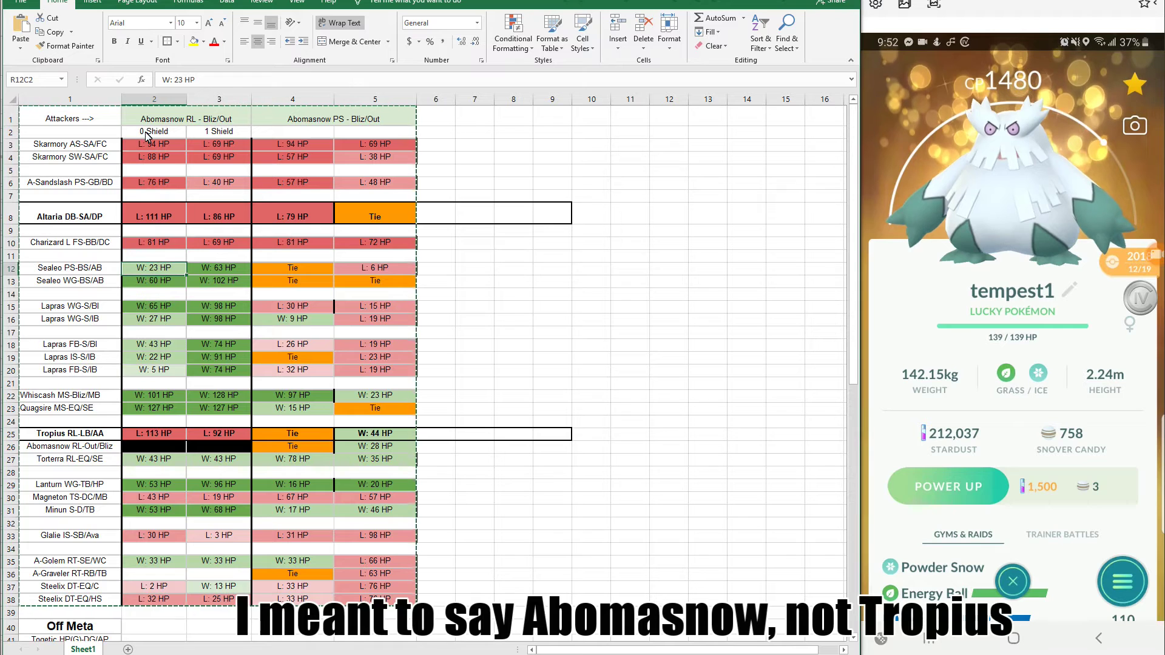
pyautogui.click(145, 131)
pyautogui.hotkey('shift', 'Down')
pyautogui.hotkey('shift', 'Down')
pyautogui.hotkey('shift', 'Down')
pyautogui.hotkey('shift', 'Down')
pyautogui.hotkey('shift', 'Down')
pyautogui.hotkey('shift', 'Down')
pyautogui.hotkey('shift', 'Down')
pyautogui.hotkey('shift', 'Down')
pyautogui.hotkey('shift', 'Down')
pyautogui.hotkey('shift', 'Down')
pyautogui.hotkey('shift', 'Down')
pyautogui.hotkey('shift', 'Down')
pyautogui.hotkey('shift', 'Down')
pyautogui.hotkey('shift', 'Down')
pyautogui.hotkey('shift', 'Down')
pyautogui.hotkey('shift', 'Down')
pyautogui.hotkey('shift', 'Down')
pyautogui.hotkey('shift', 'Down')
pyautogui.hotkey('shift', 'Down')
pyautogui.hotkey('shift', 'Down')
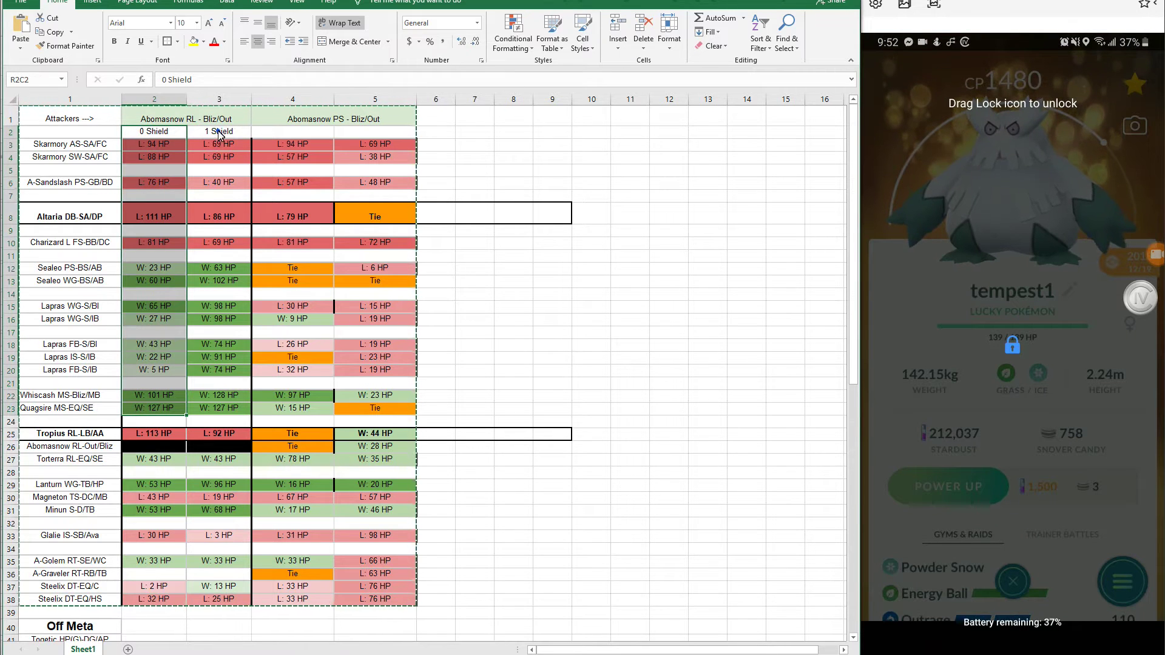
pyautogui.moveTo(218, 132); pyautogui.dragTo(209, 395)
pyautogui.click(174, 385)
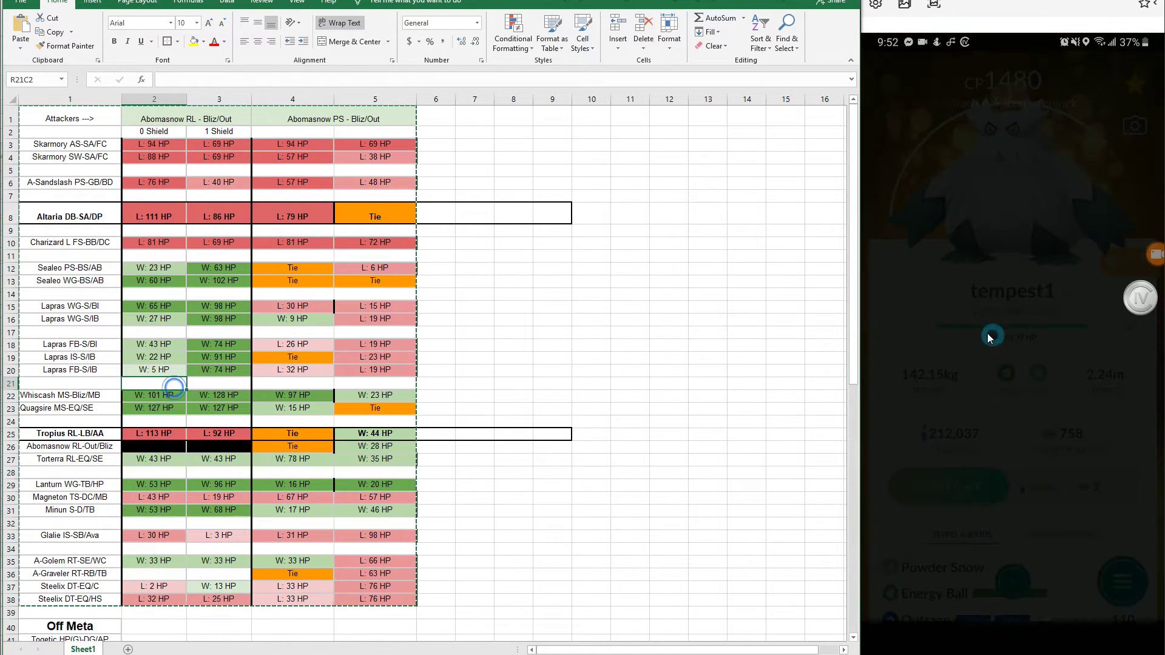
# Unlock the mirrored phone screen and highlight the Abomasnow RL results from Sealeo PS-BS/AB through Lapras FB-S/IB.
pyautogui.moveTo(1012, 358); pyautogui.dragTo(1019, 240)
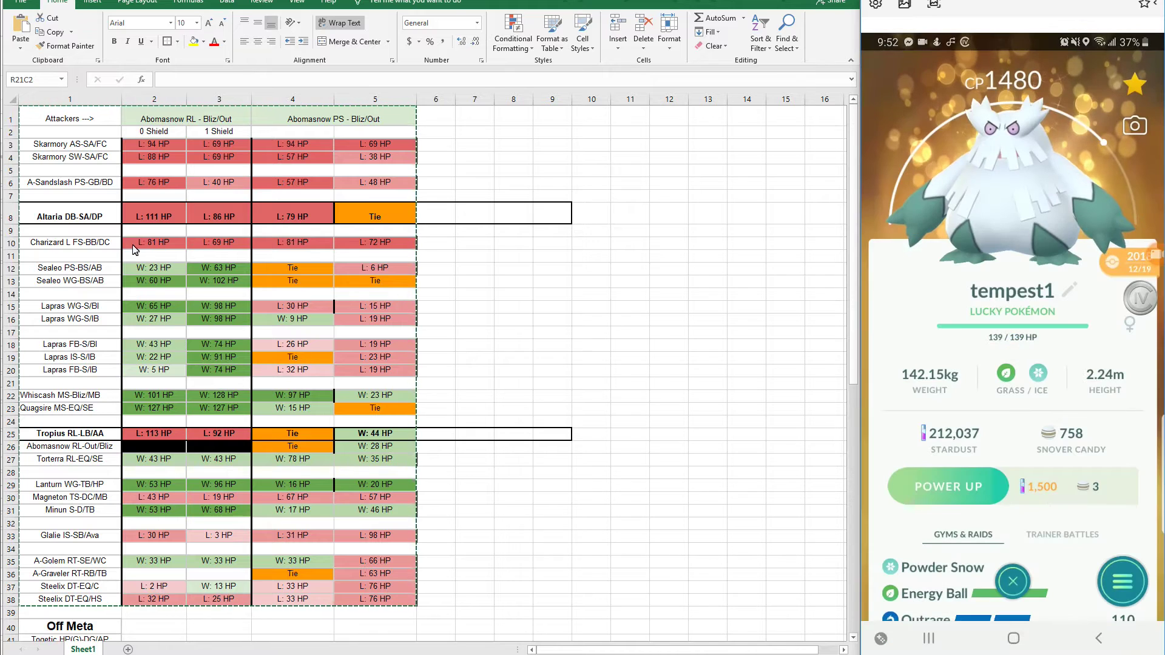
pyautogui.moveTo(140, 270); pyautogui.dragTo(238, 379)
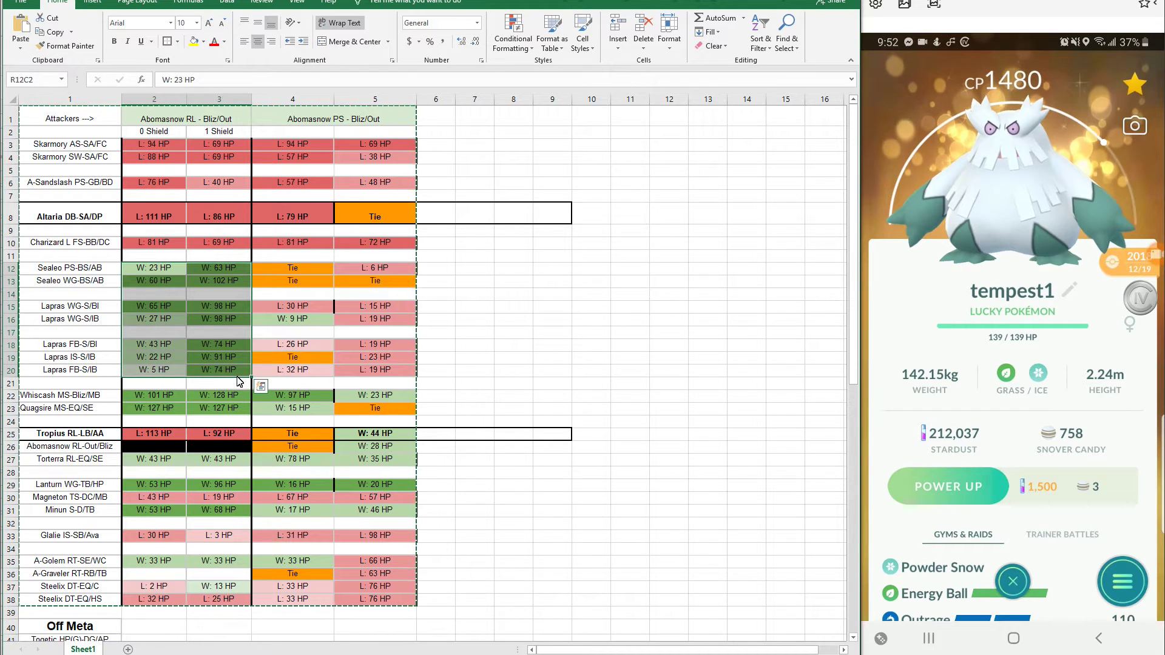
pyautogui.click(1005, 171)
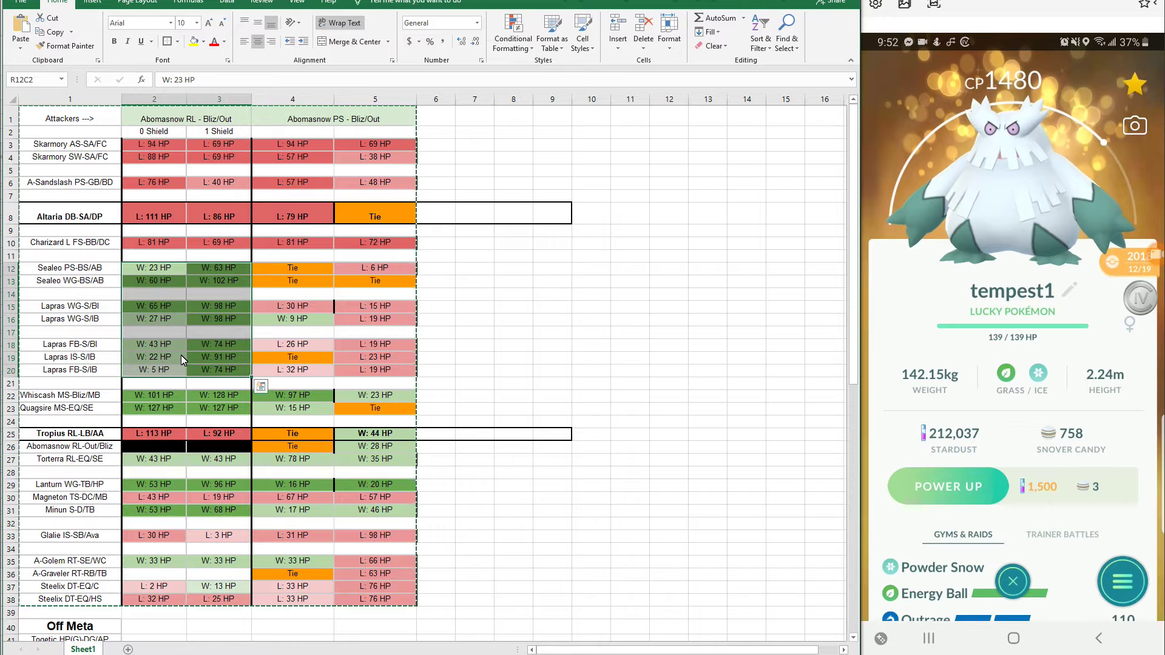
# Point out individual Lapras and Sealeo 0 Shield results, and highlight the RL 1 Shield results from Sealeo PS-BS/AB through Lapras FB-S/IB.
pyautogui.click(163, 369)
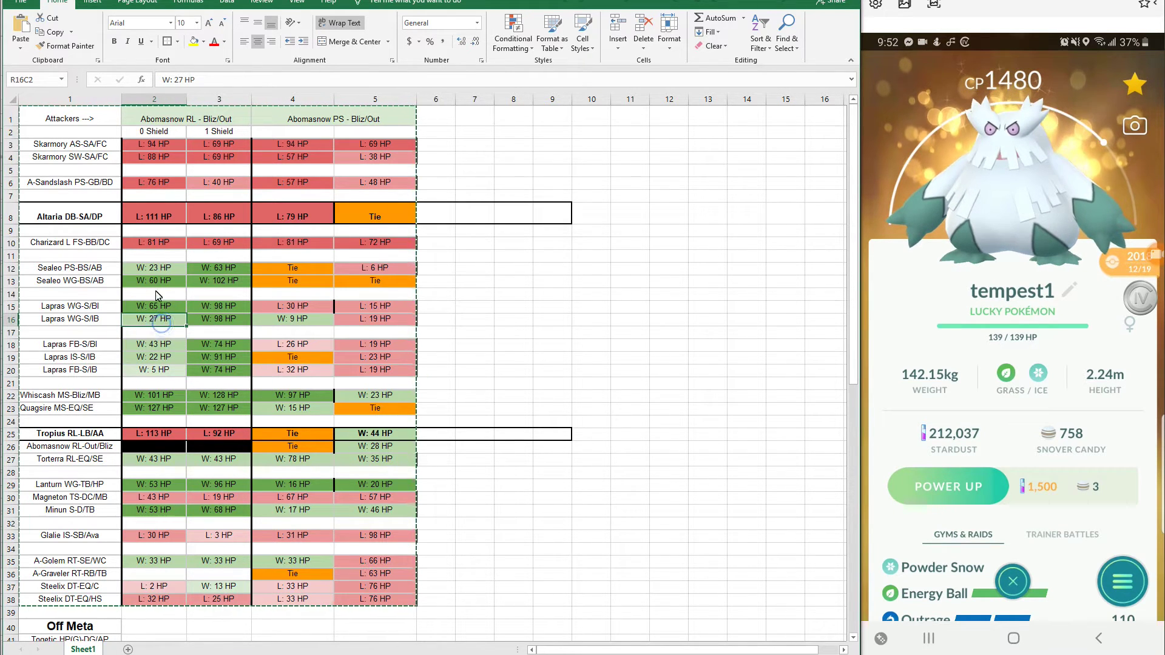
pyautogui.click(156, 267)
pyautogui.click(165, 359)
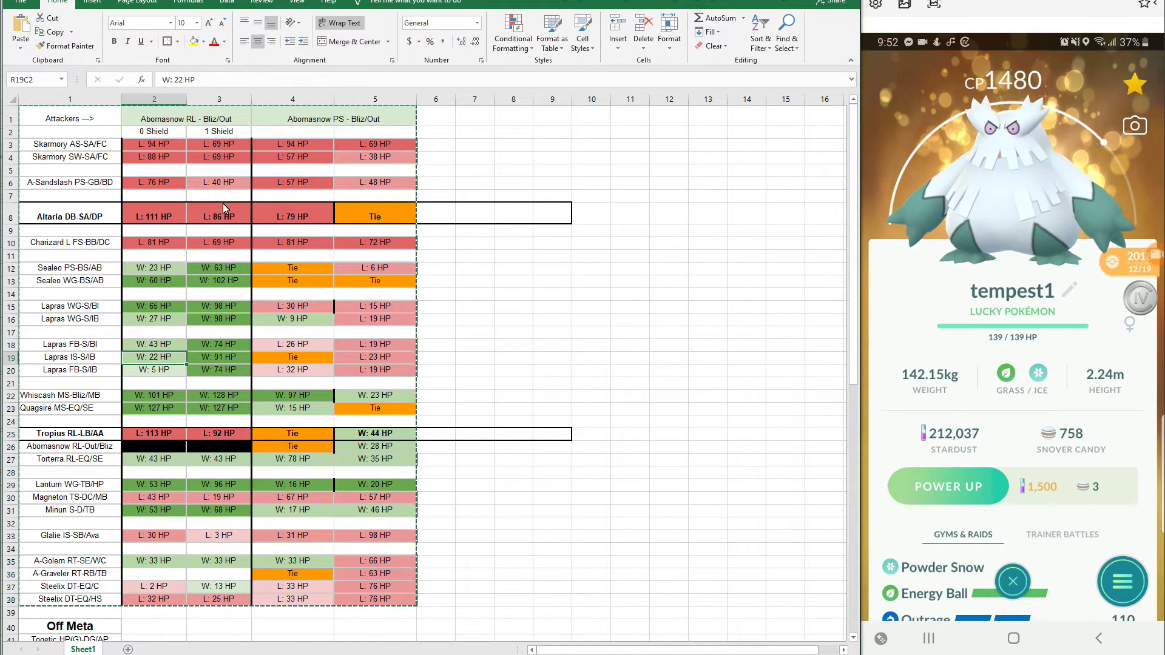
pyautogui.moveTo(228, 268); pyautogui.dragTo(222, 386)
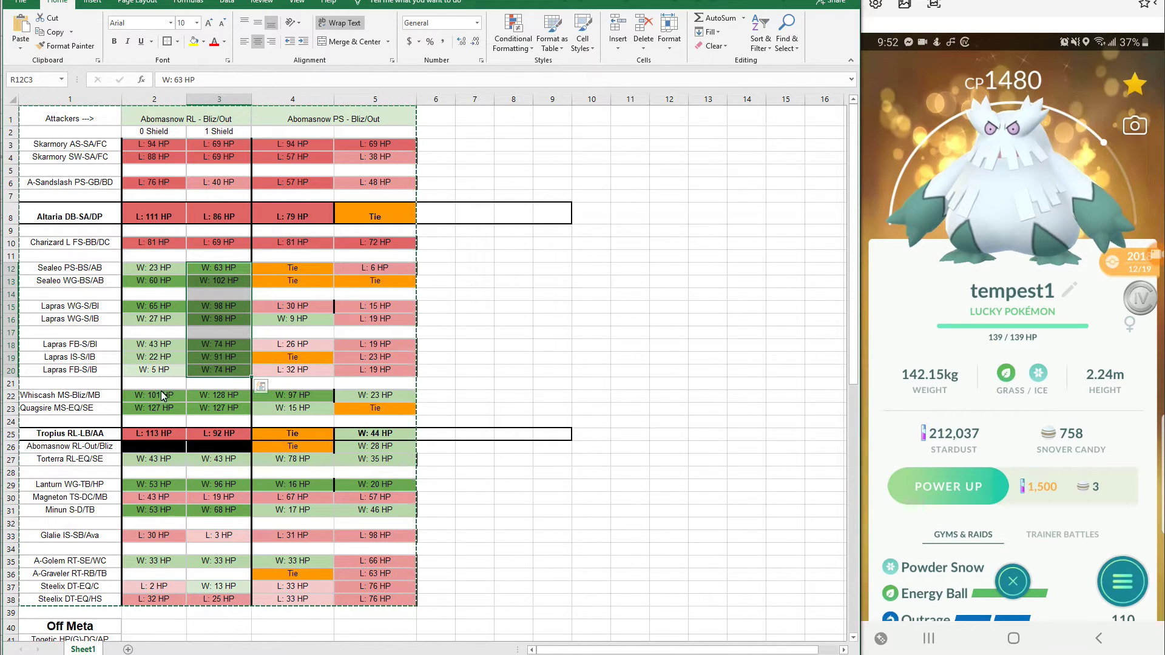
# Highlight the Abomasnow RL results against Whiscash MS-Bliz/MB and Quagsire MS-EQ/SE, and point out the Abomasnow RL - Bliz/Out heading.
pyautogui.moveTo(151, 395); pyautogui.dragTo(219, 414)
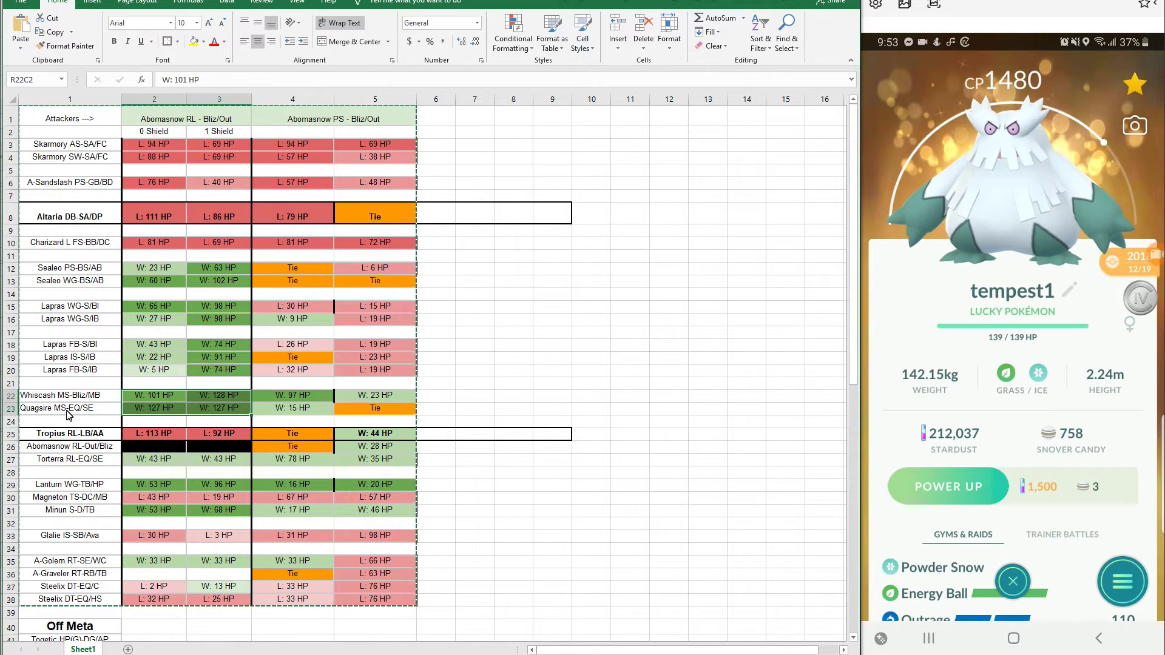
pyautogui.doubleClick(196, 119)
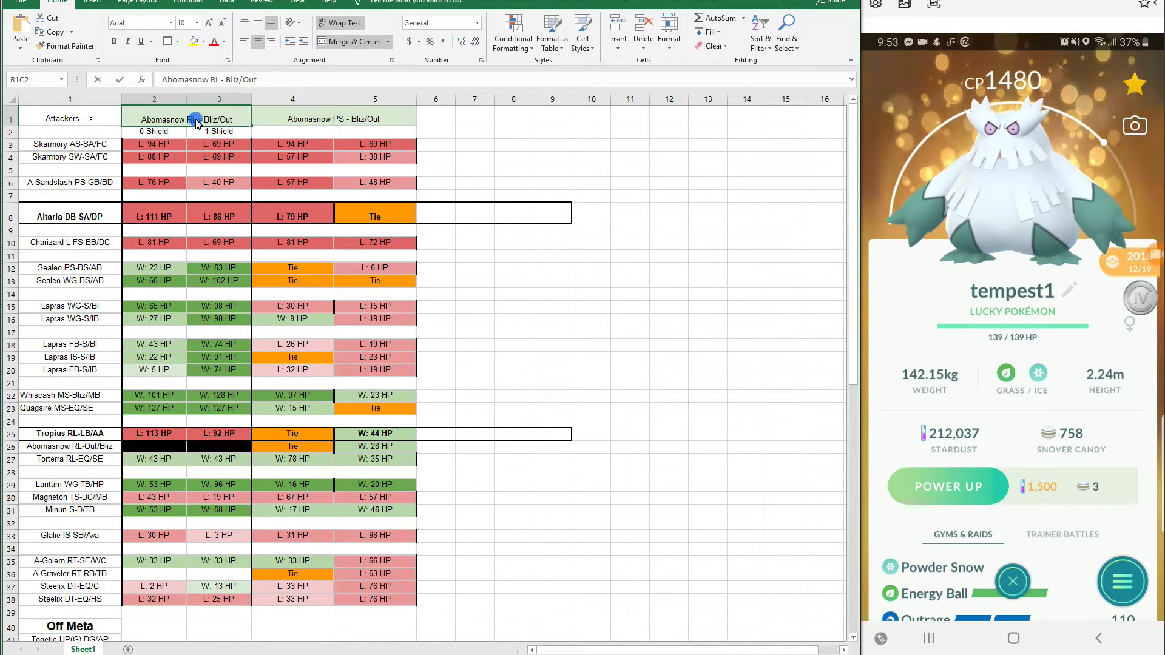
pyautogui.moveTo(162, 397); pyautogui.dragTo(224, 411)
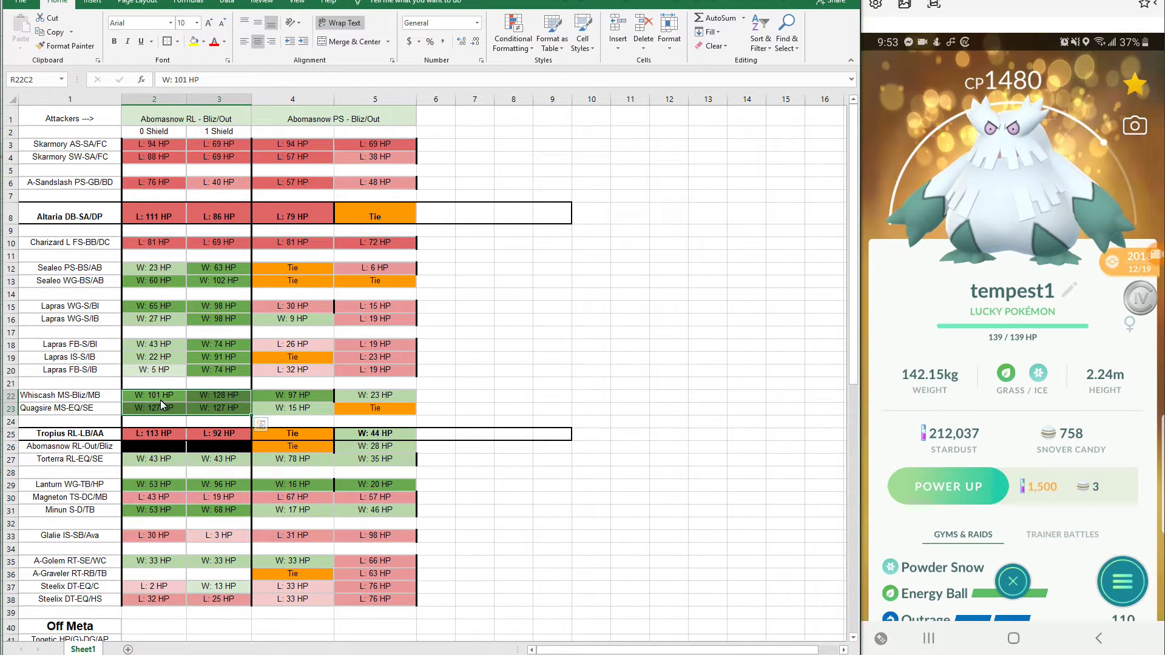
pyautogui.click(227, 412)
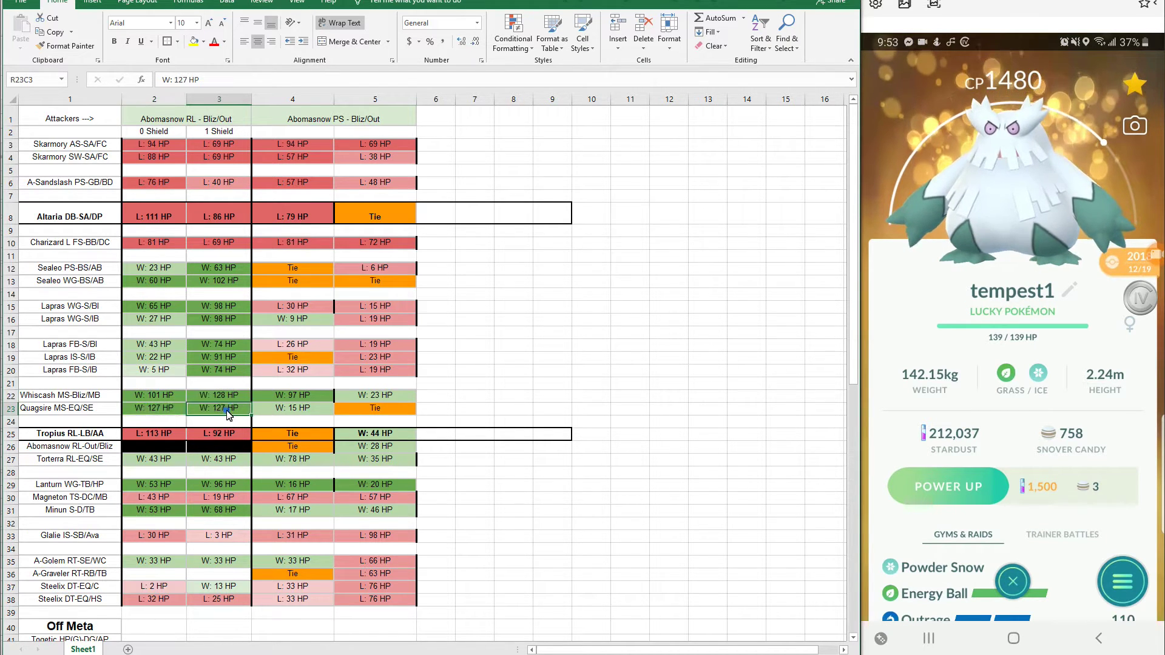
# Highlight the Abomasnow RL 0 Shield and 1 Shield results against Tropius RL-LB/AA and point out its row label.
pyautogui.moveTo(159, 436); pyautogui.dragTo(212, 437)
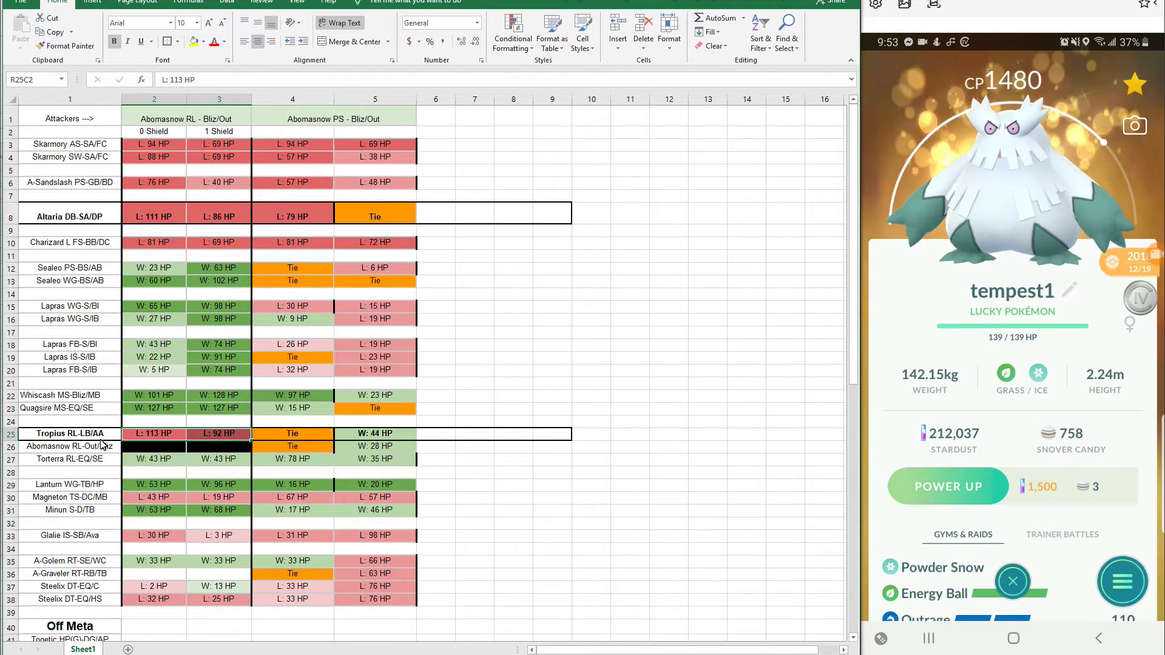
pyautogui.doubleClick(107, 435)
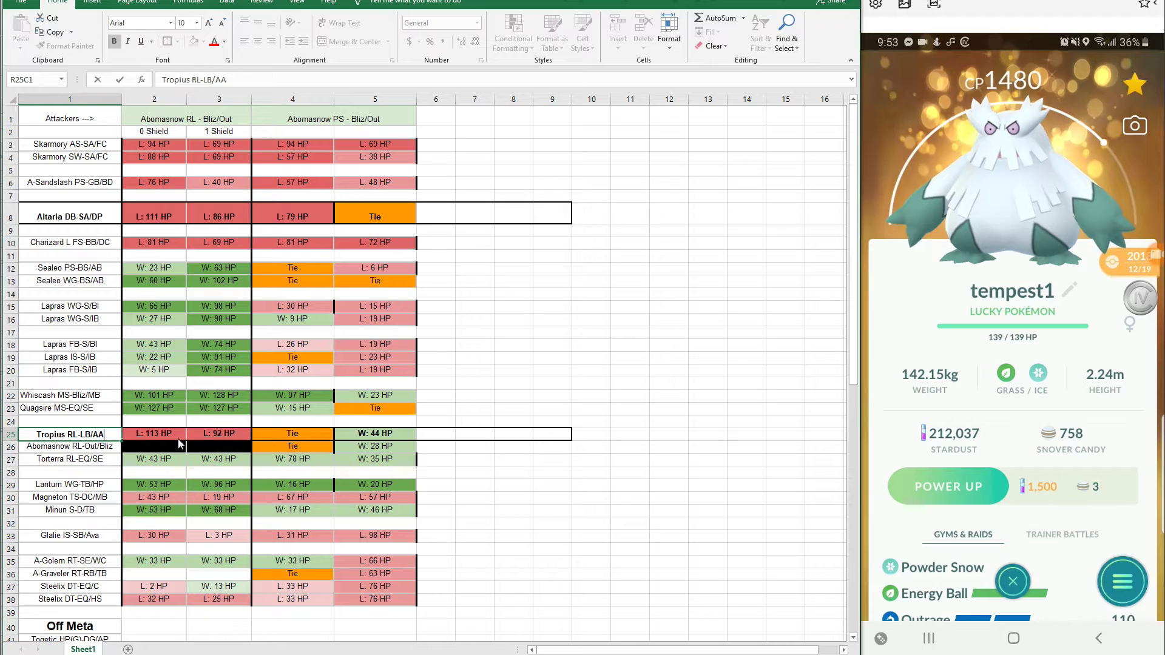
pyautogui.moveTo(165, 435); pyautogui.dragTo(210, 437)
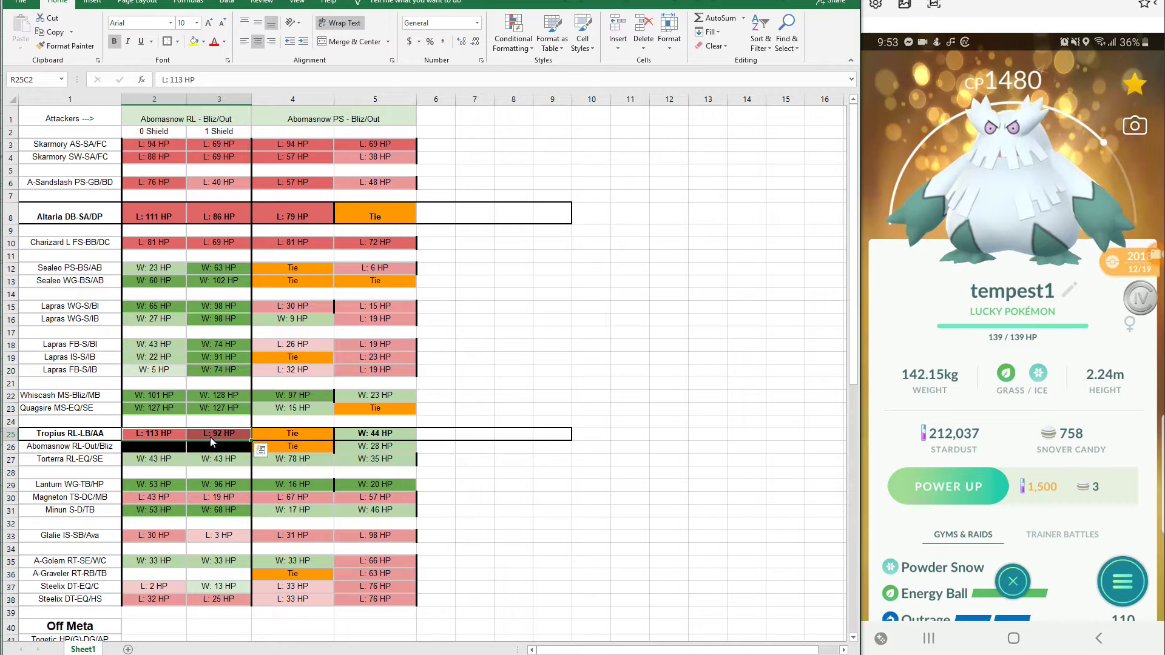
pyautogui.moveTo(153, 436); pyautogui.dragTo(220, 436)
# Select the RL 0 Shield result against Torterra RL-EQ/SE and highlight both RL results against Lanturn WG-TB/HP.
pyautogui.click(161, 462)
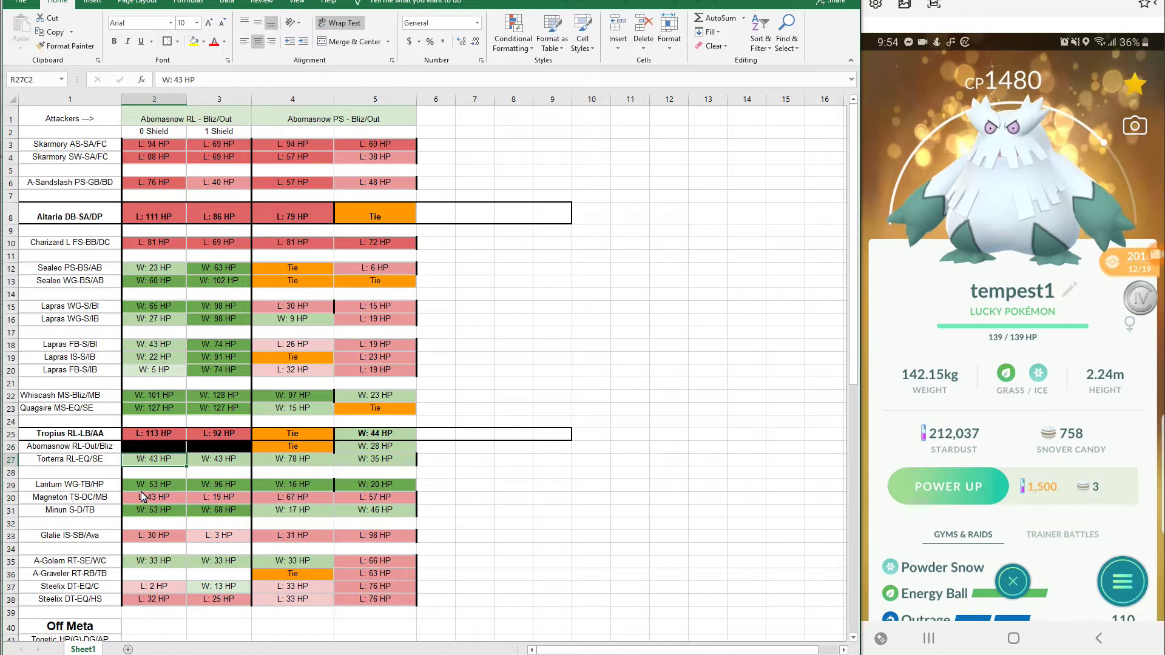
pyautogui.moveTo(145, 483); pyautogui.dragTo(207, 484)
pyautogui.hotkey('ctrl', 'v')
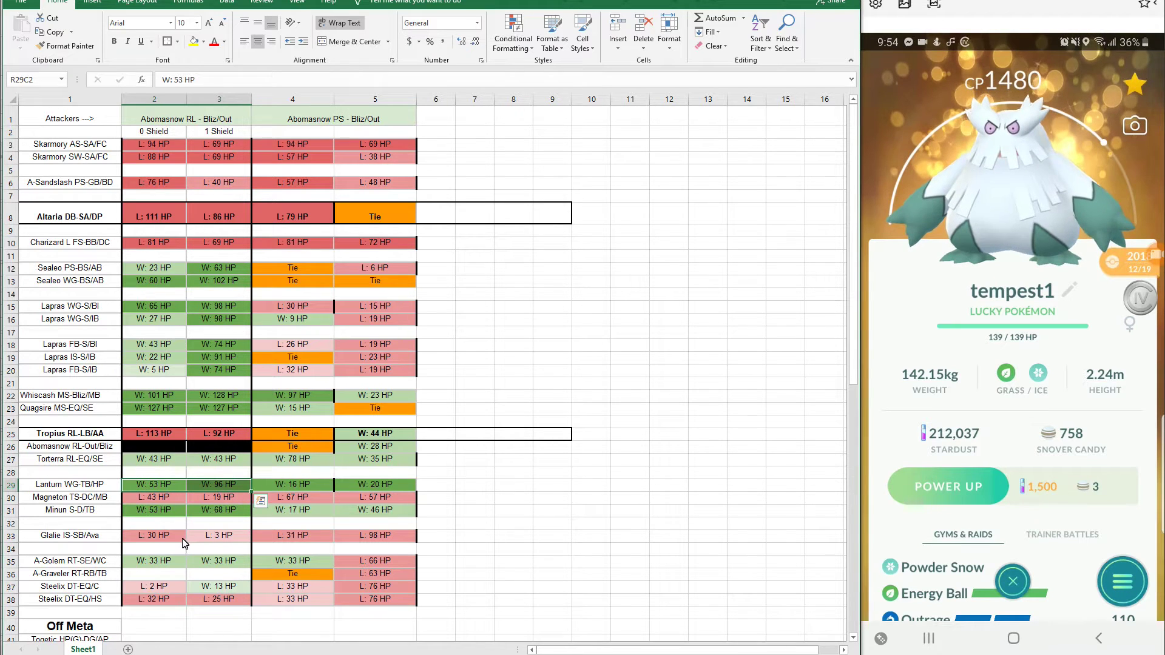
pyautogui.press('Escape')
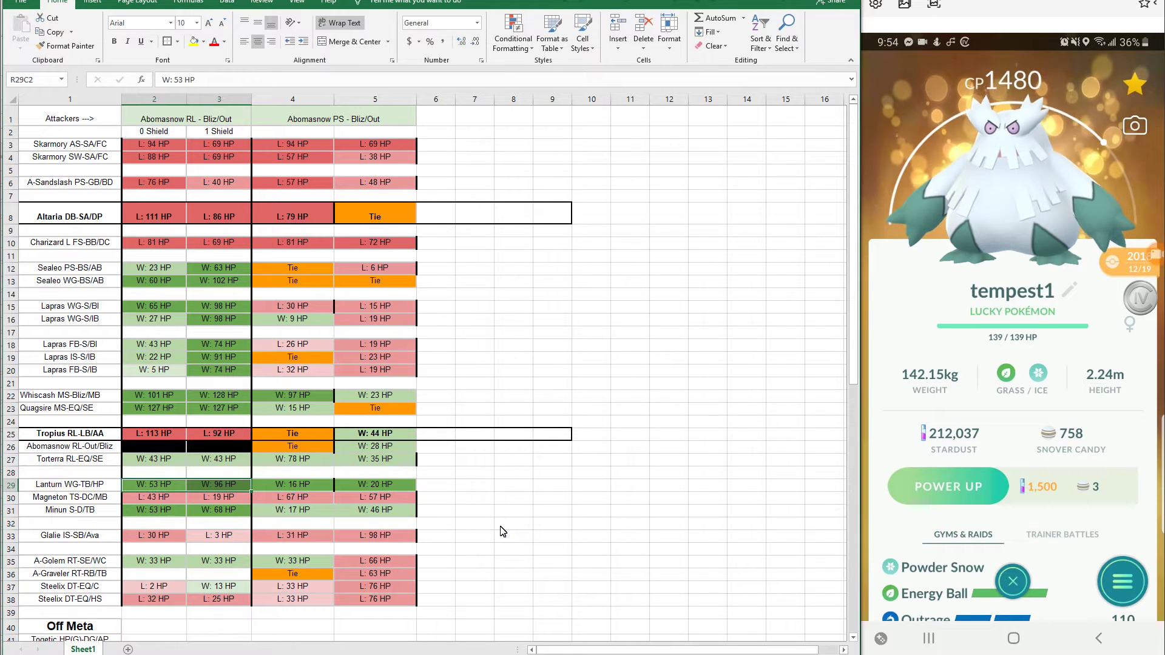
pyautogui.hotkey('ctrl', 'v')
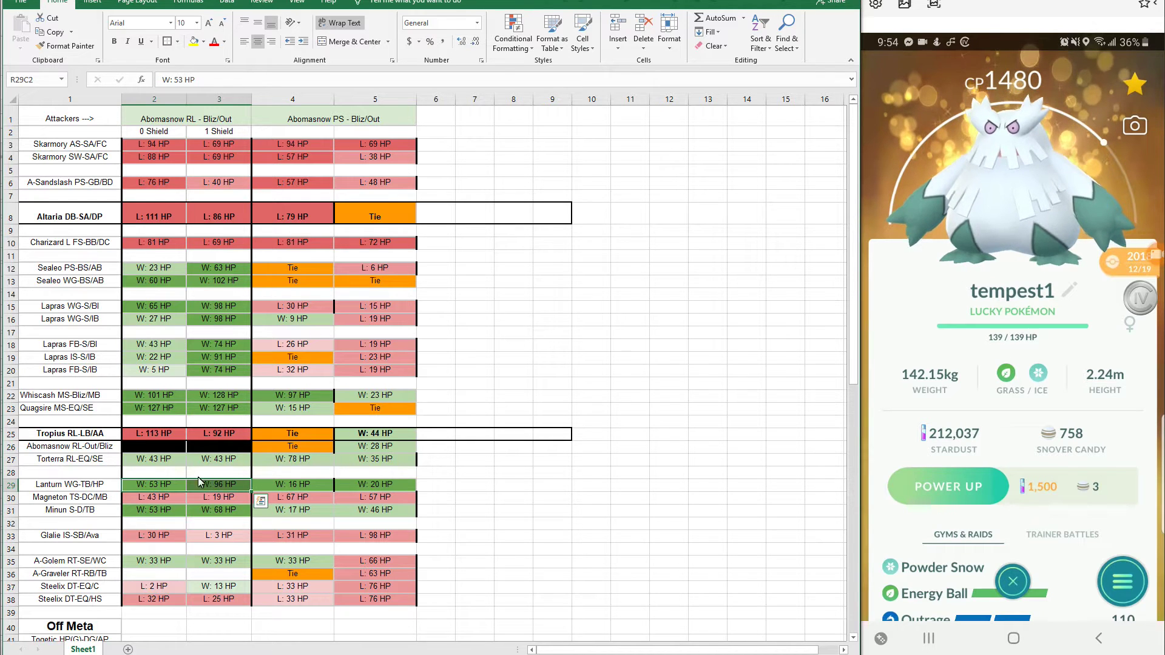
# Compare the Abomasnow RL results against Whiscash and Quagsire with those against Lanturn by highlighting each group.
pyautogui.moveTo(147, 394); pyautogui.dragTo(217, 405)
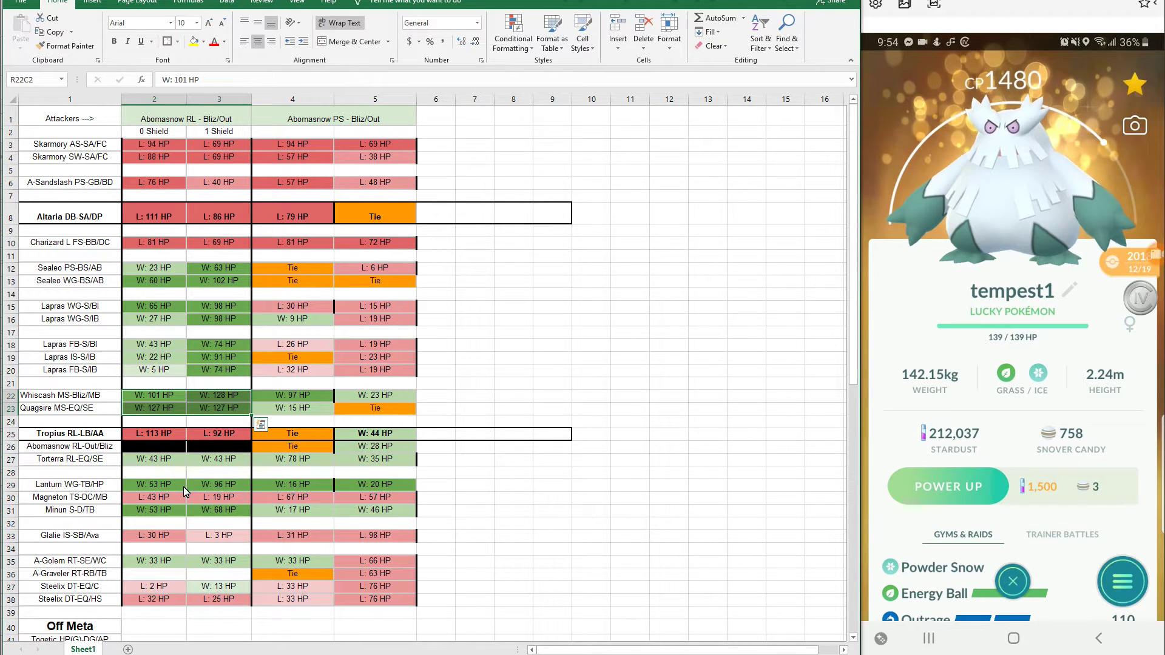
pyautogui.moveTo(169, 487); pyautogui.dragTo(218, 485)
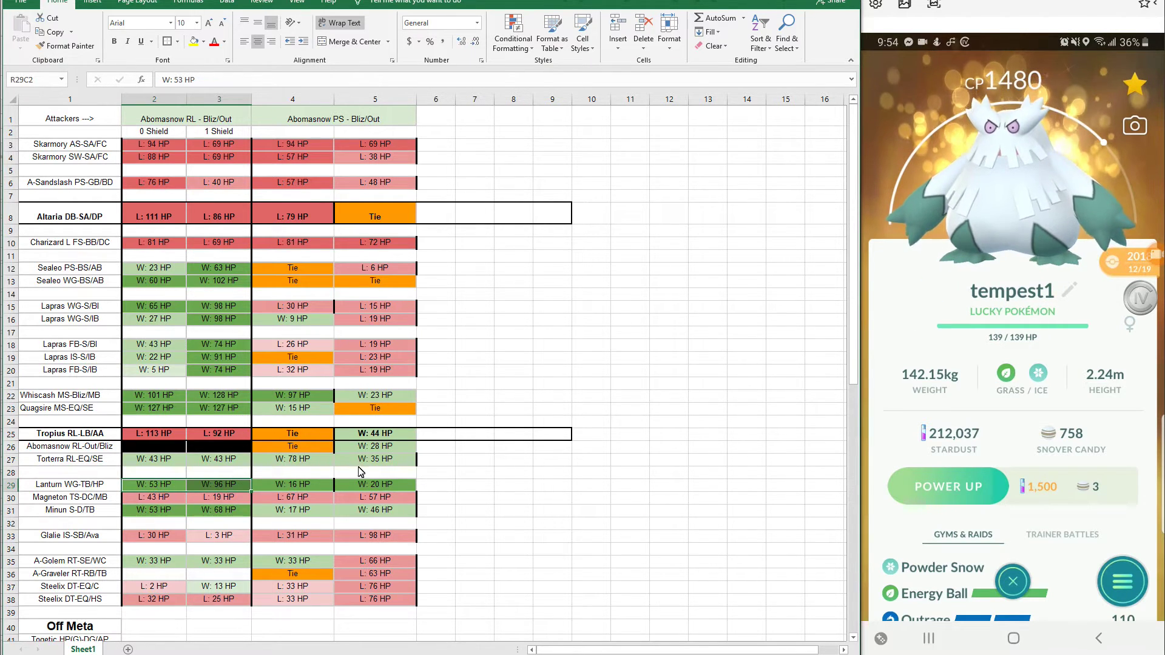
pyautogui.moveTo(88, 484); pyautogui.dragTo(203, 481)
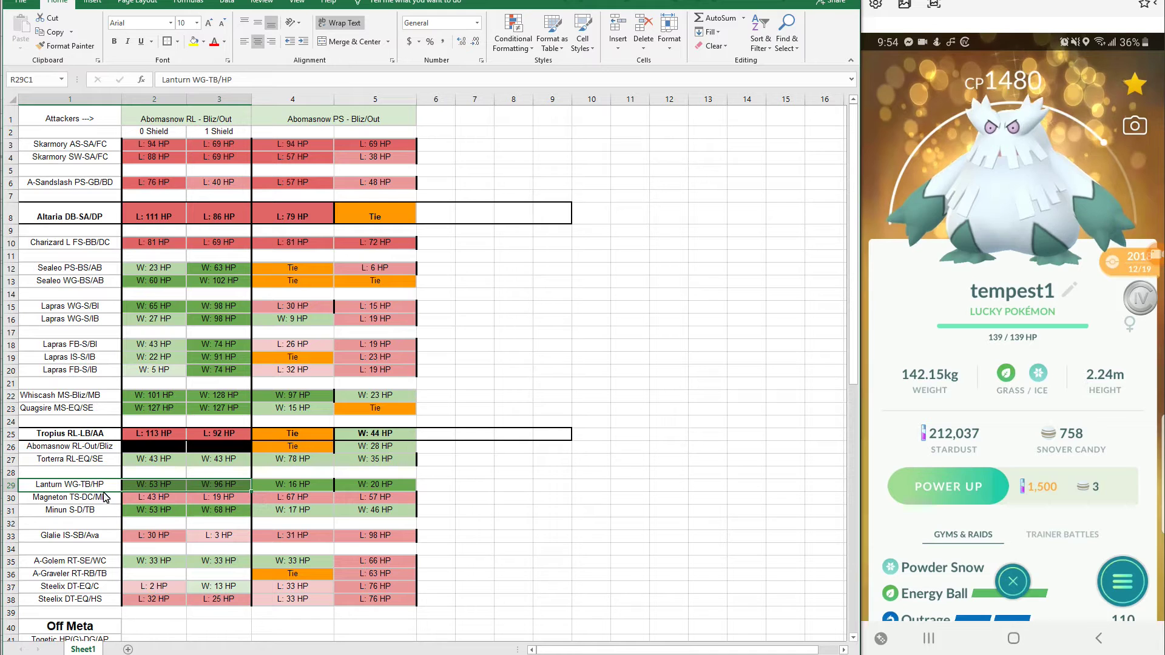
pyautogui.click(161, 482)
# Highlight the Abomasnow RL 0 Shield and 1 Shield results against Magneton TS-DC/MB and select its row label.
pyautogui.click(146, 500)
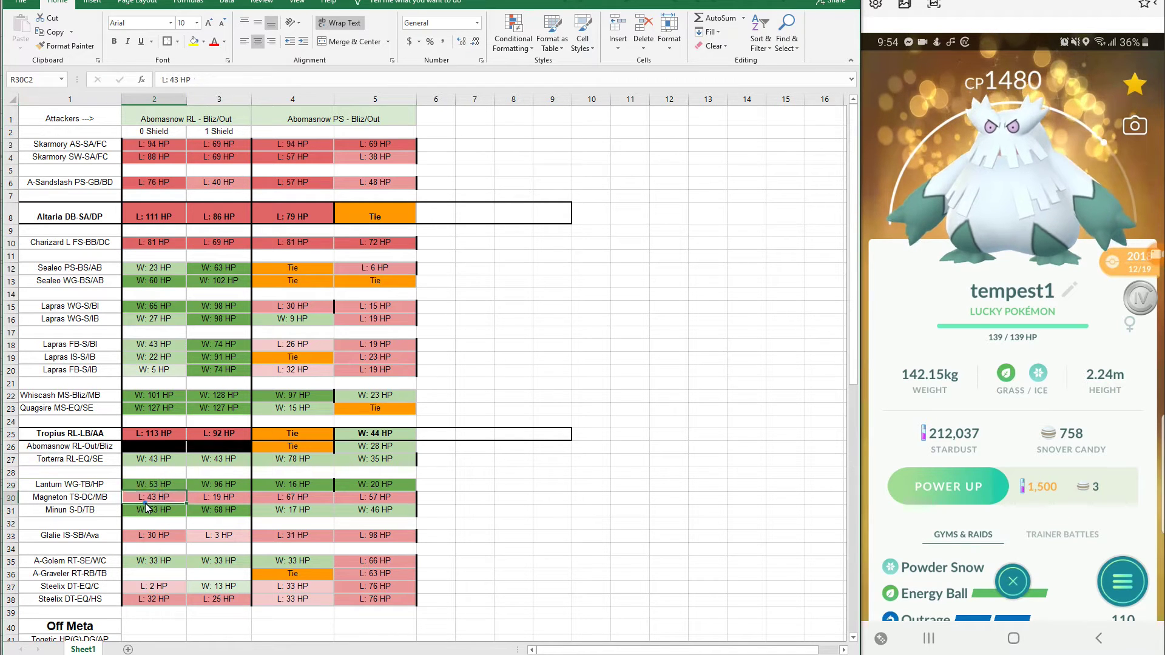
pyautogui.moveTo(147, 502); pyautogui.dragTo(218, 498)
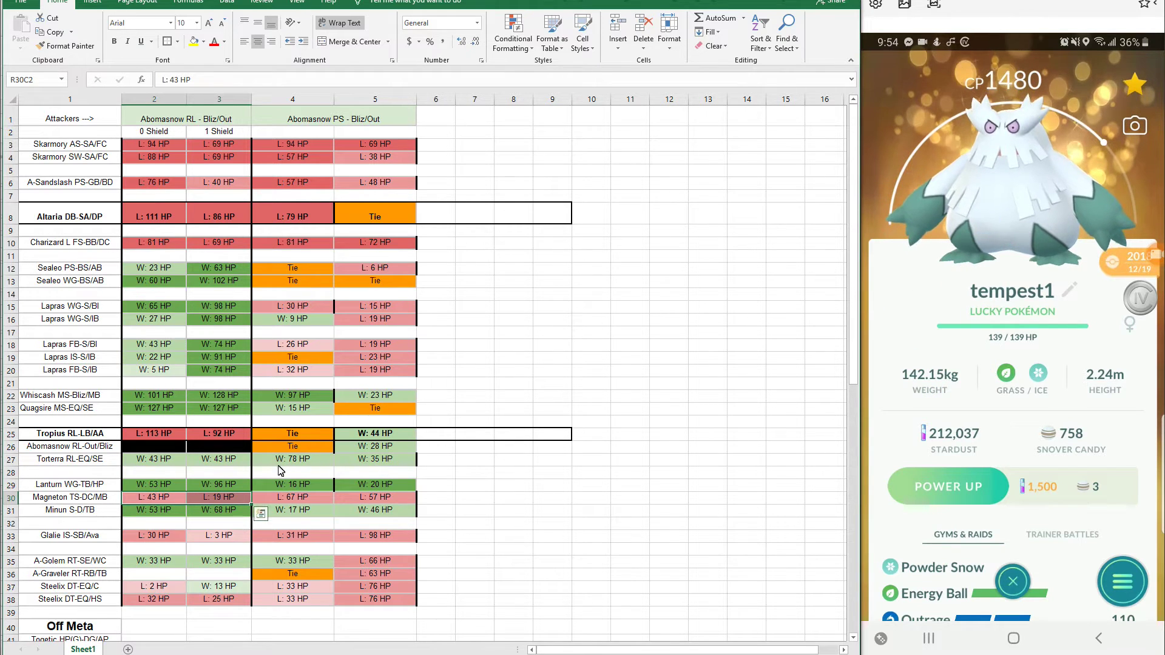
pyautogui.click(79, 499)
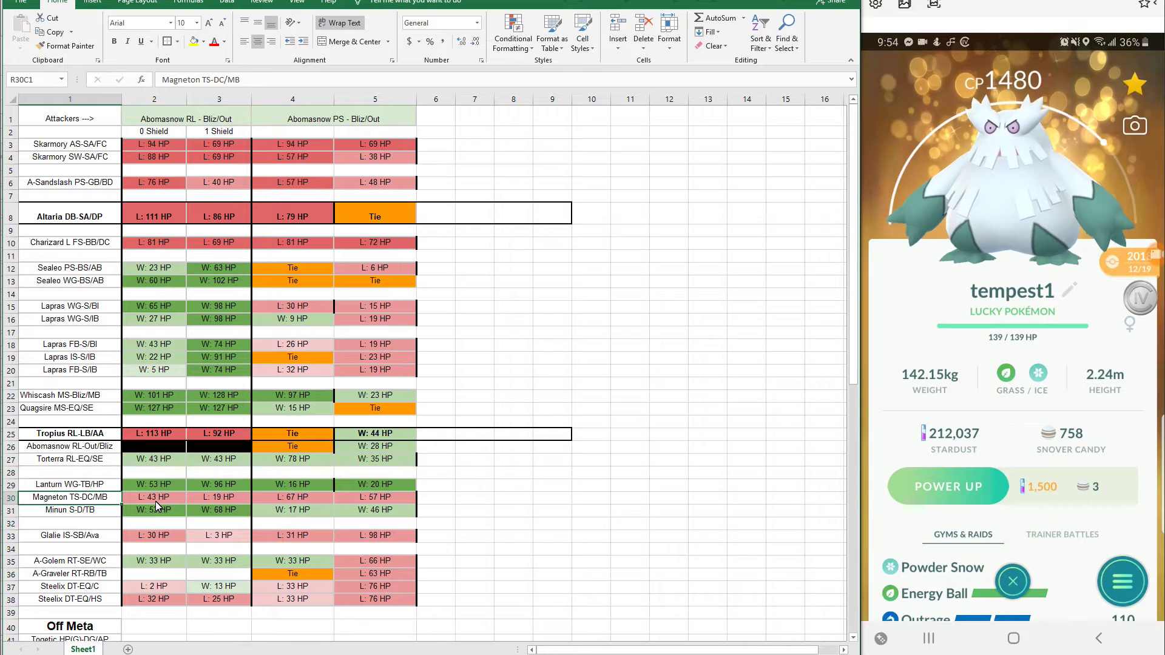
pyautogui.moveTo(155, 501); pyautogui.dragTo(201, 502)
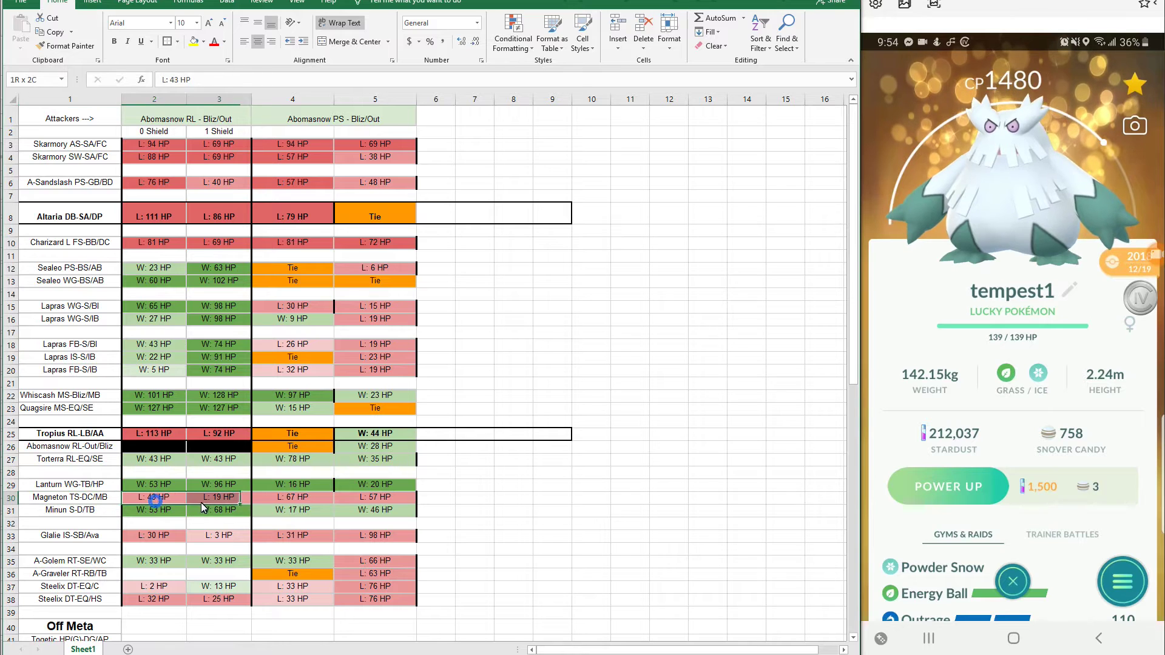
# Highlight the Abomasnow RL results against Minun S-D/TB and select the 0 Shield result against Glalie IS-SB/Ava.
pyautogui.click(167, 514)
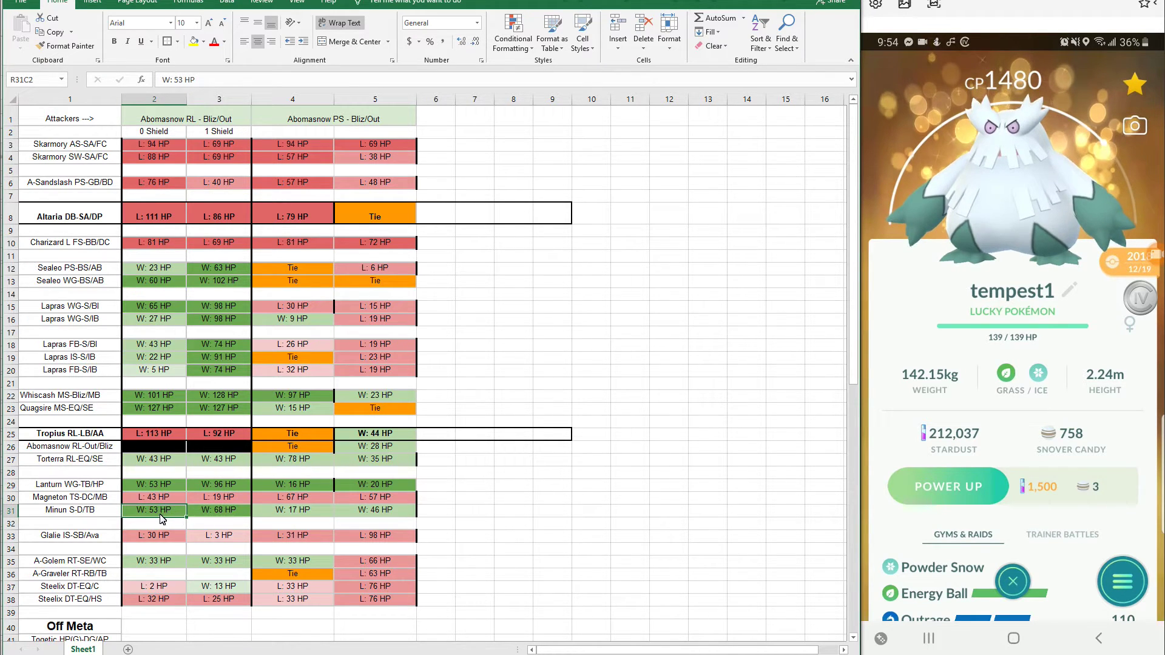
pyautogui.moveTo(160, 515); pyautogui.dragTo(212, 518)
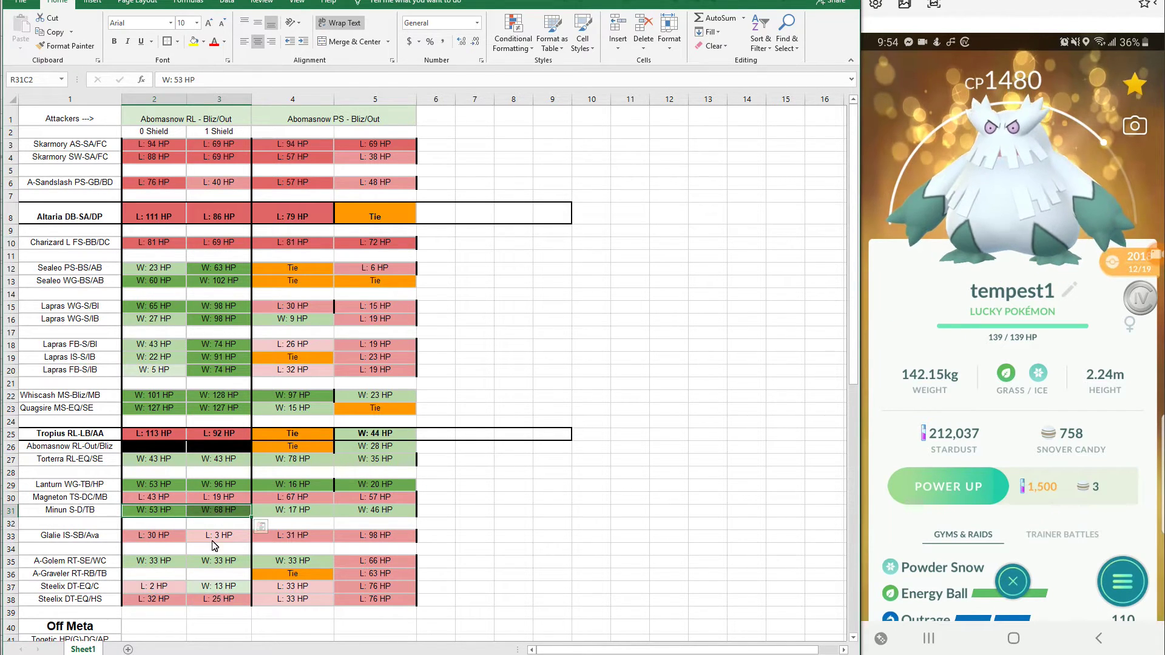
pyautogui.click(162, 539)
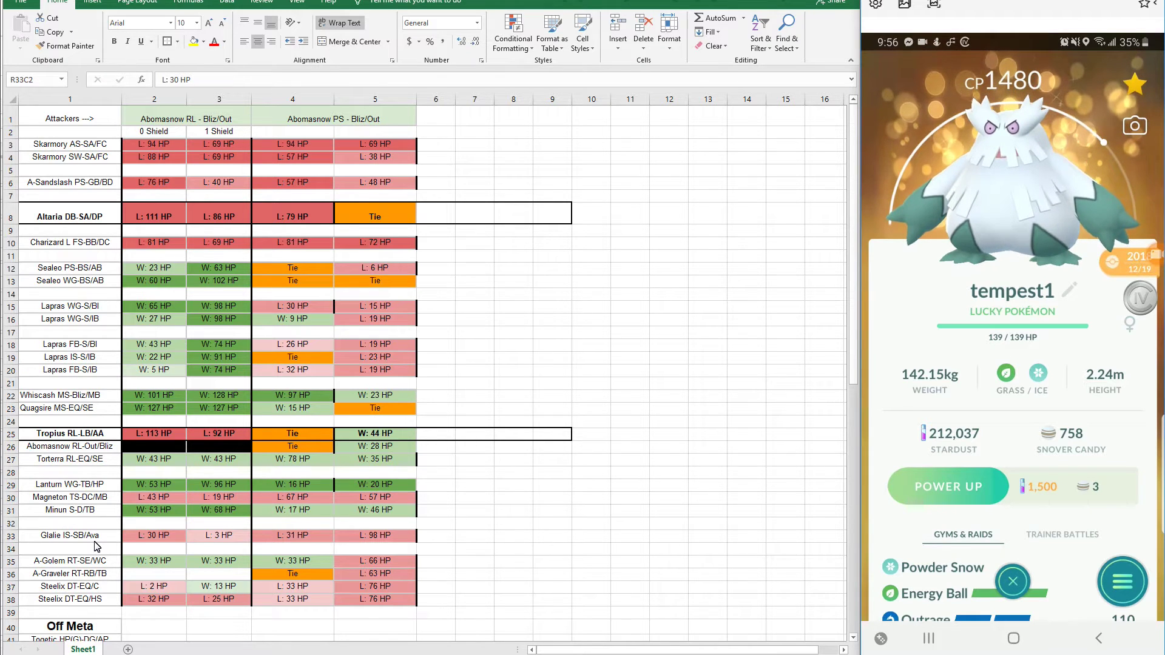
# Highlight the Abomasnow RL 0 Shield and 1 Shield results against Steelix DT-EQ/HS.
pyautogui.click(1012, 212)
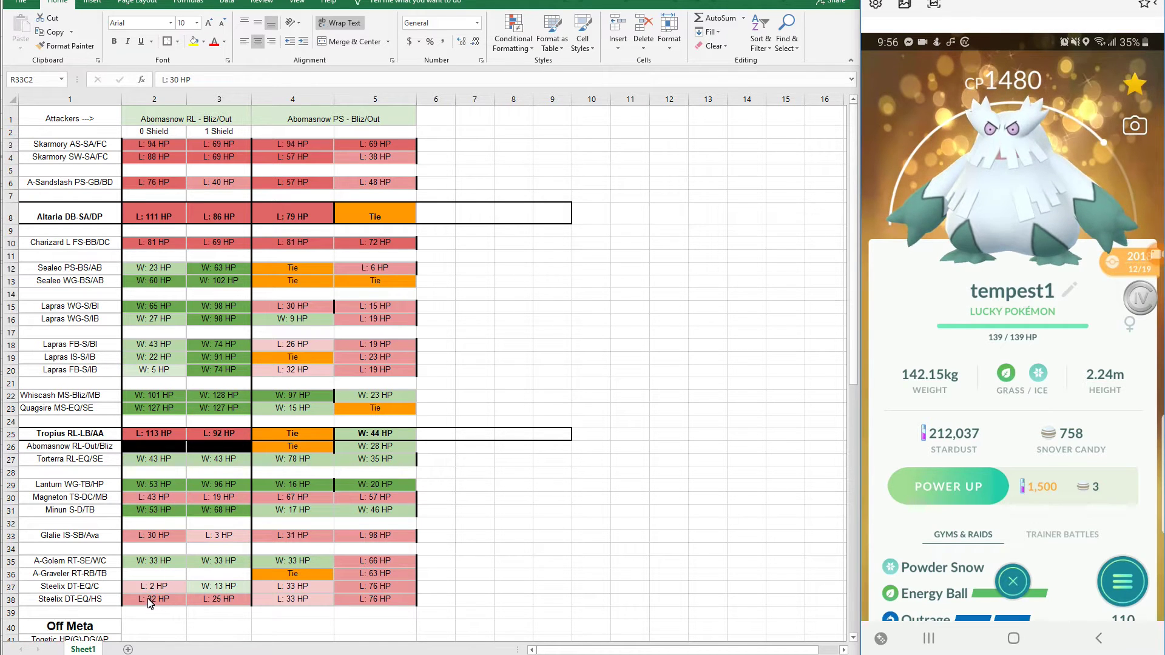
pyautogui.moveTo(200, 603)
pyautogui.mouseDown()
pyautogui.moveTo(156, 607)
pyautogui.moveTo(209, 603)
pyautogui.mouseUp()
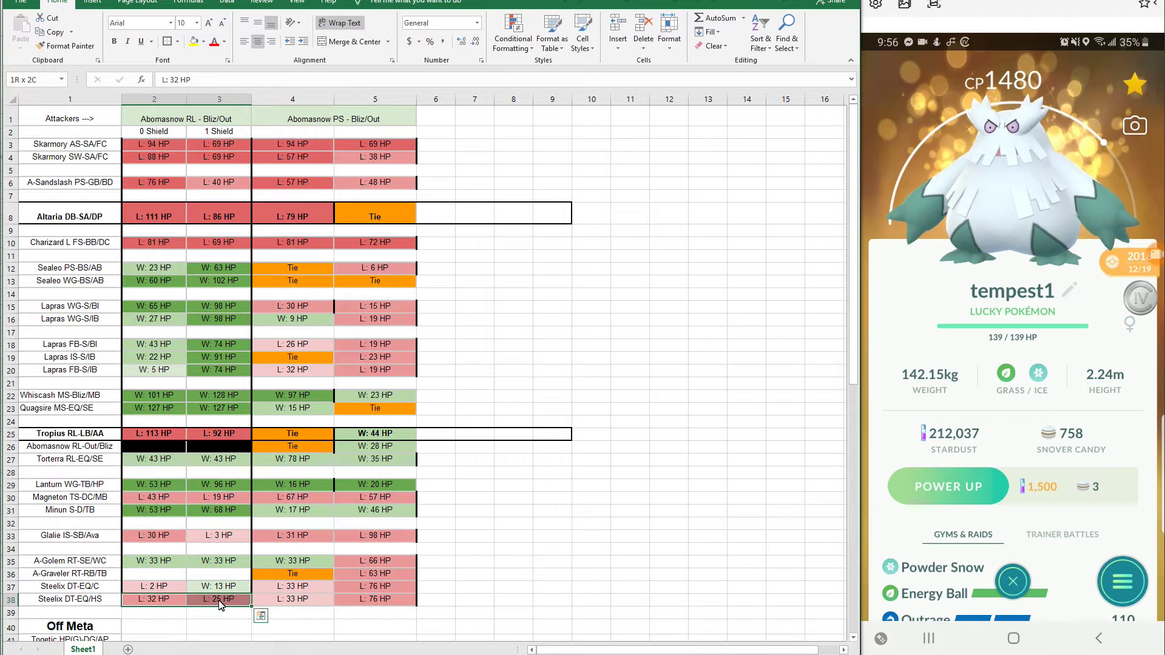
pyautogui.click(592, 561)
pyautogui.scroll(-2, 546, 554)
pyautogui.scroll(2, 540, 551)
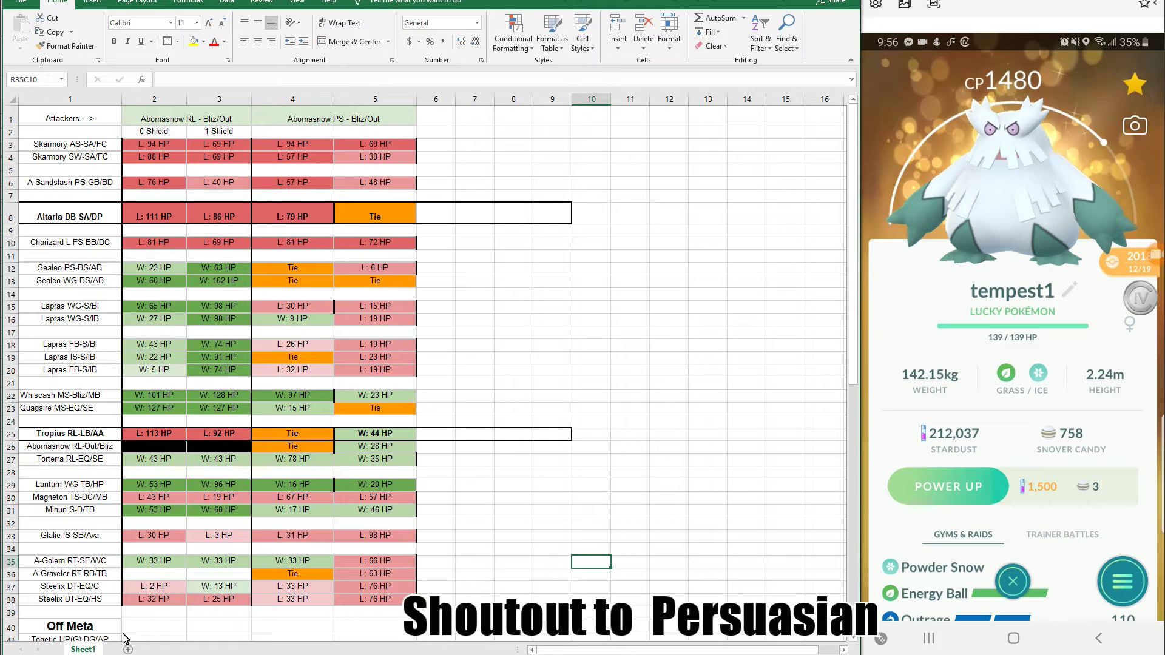
pyautogui.click(160, 601)
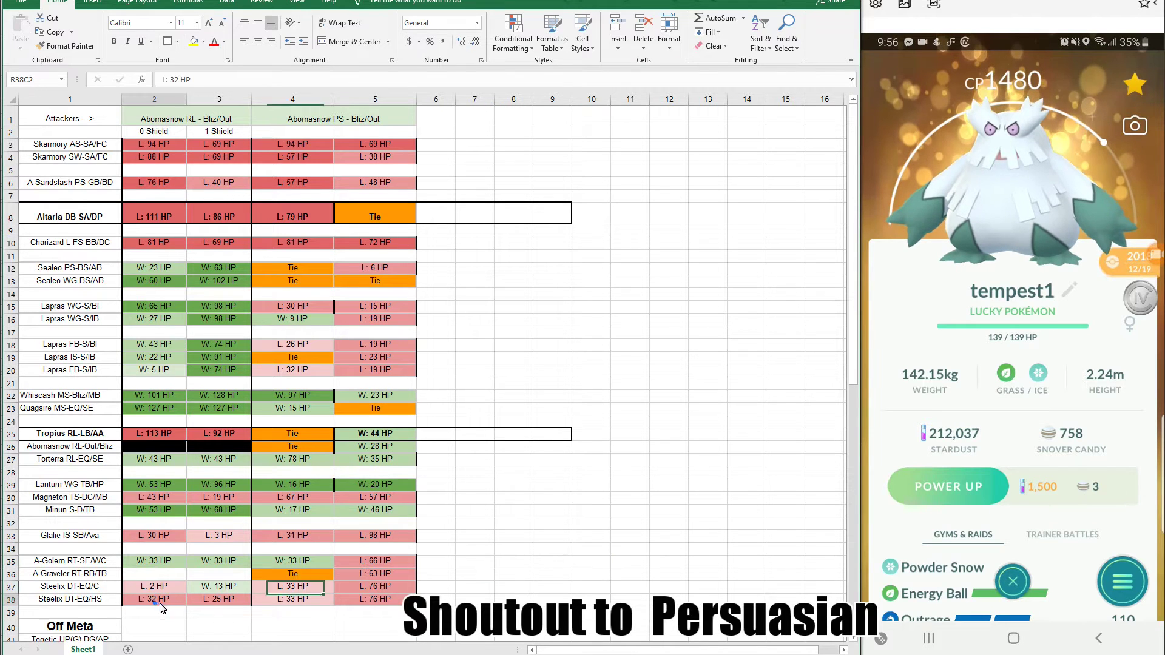
pyautogui.moveTo(160, 601); pyautogui.dragTo(219, 601)
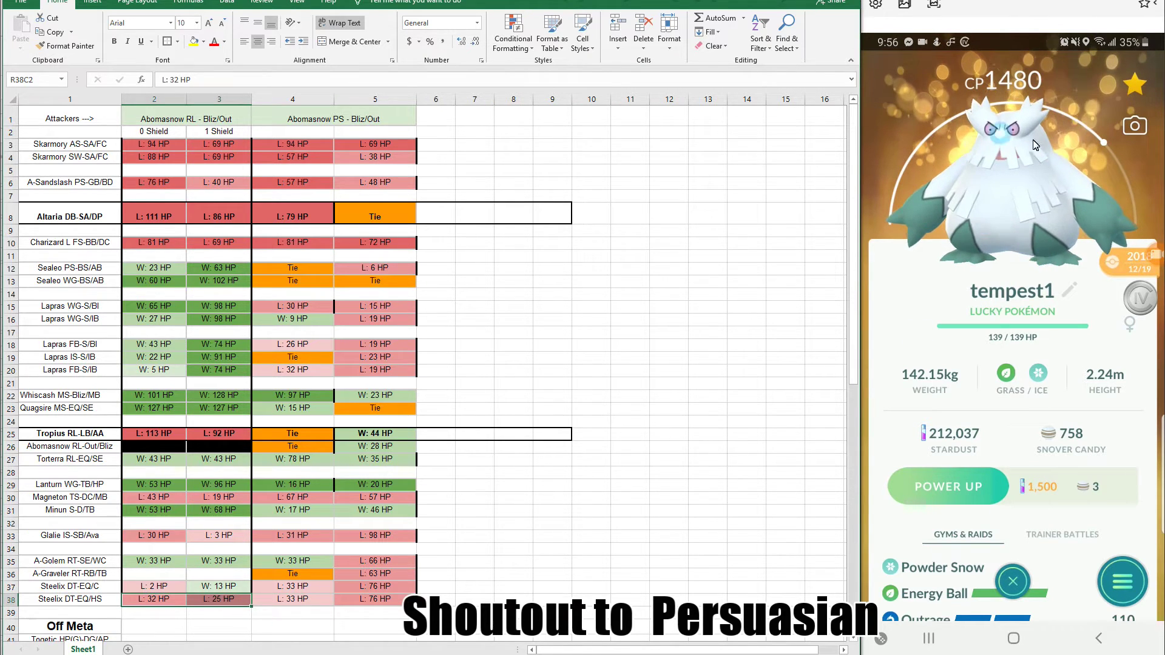
# Open the Steelix DT-EQ/HS row label and highlight its DT fast move and EQ/HS charge moves in the text, leaving it unedited.
pyautogui.click(106, 601)
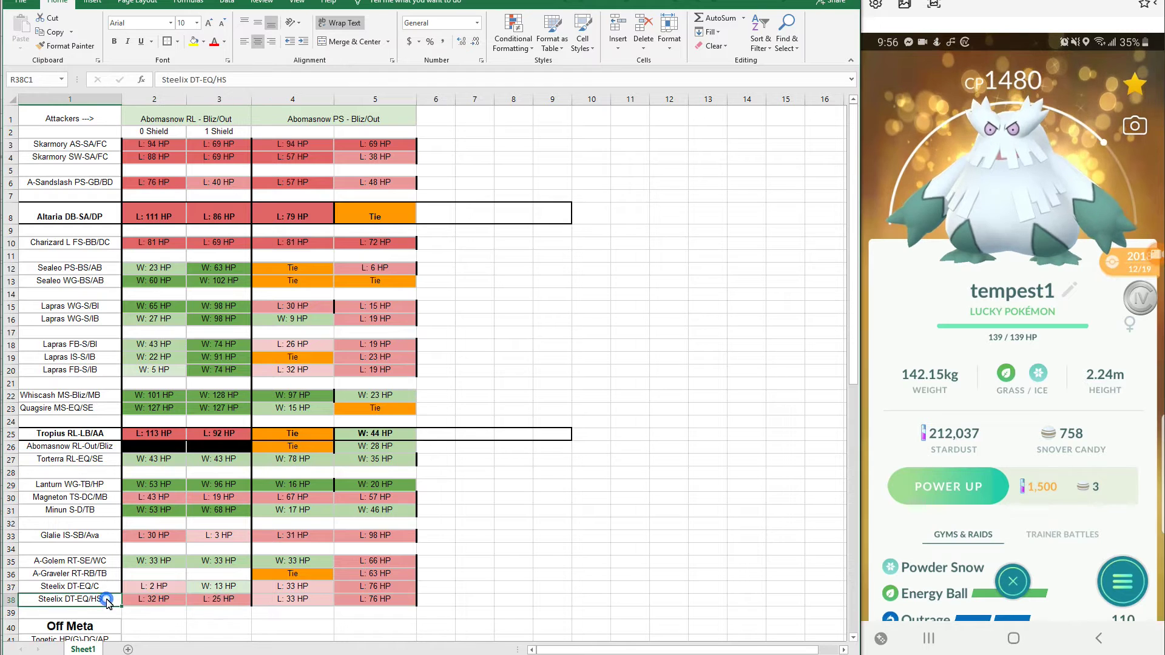
pyautogui.doubleClick(107, 601)
pyautogui.moveTo(103, 601); pyautogui.dragTo(67, 605)
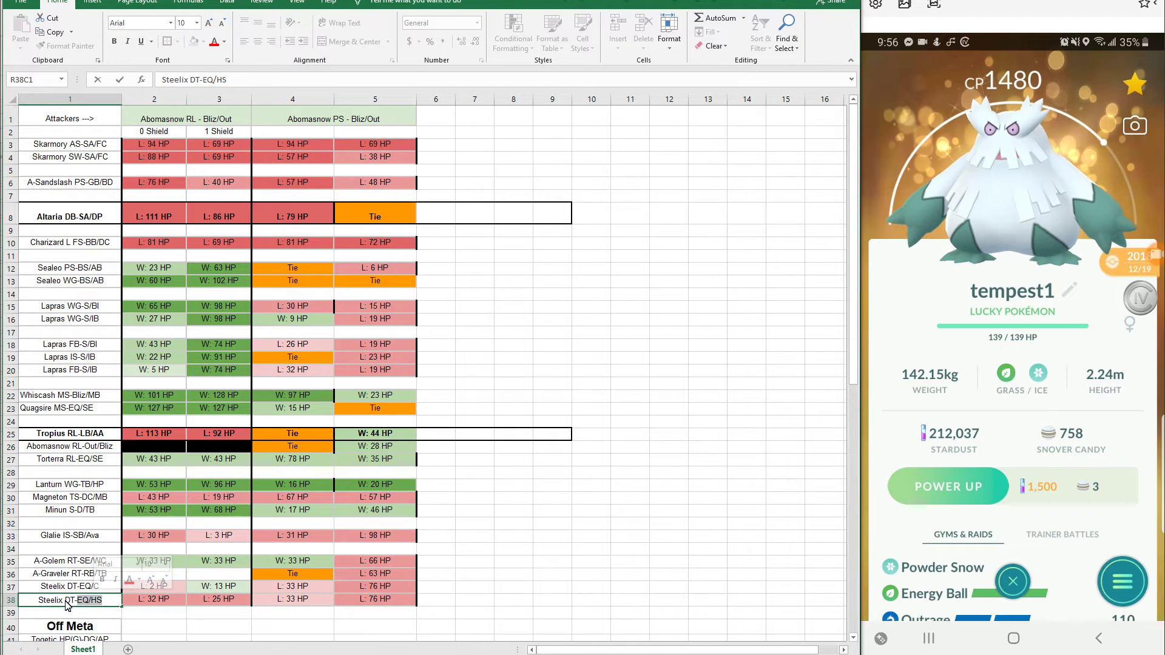
pyautogui.click(994, 187)
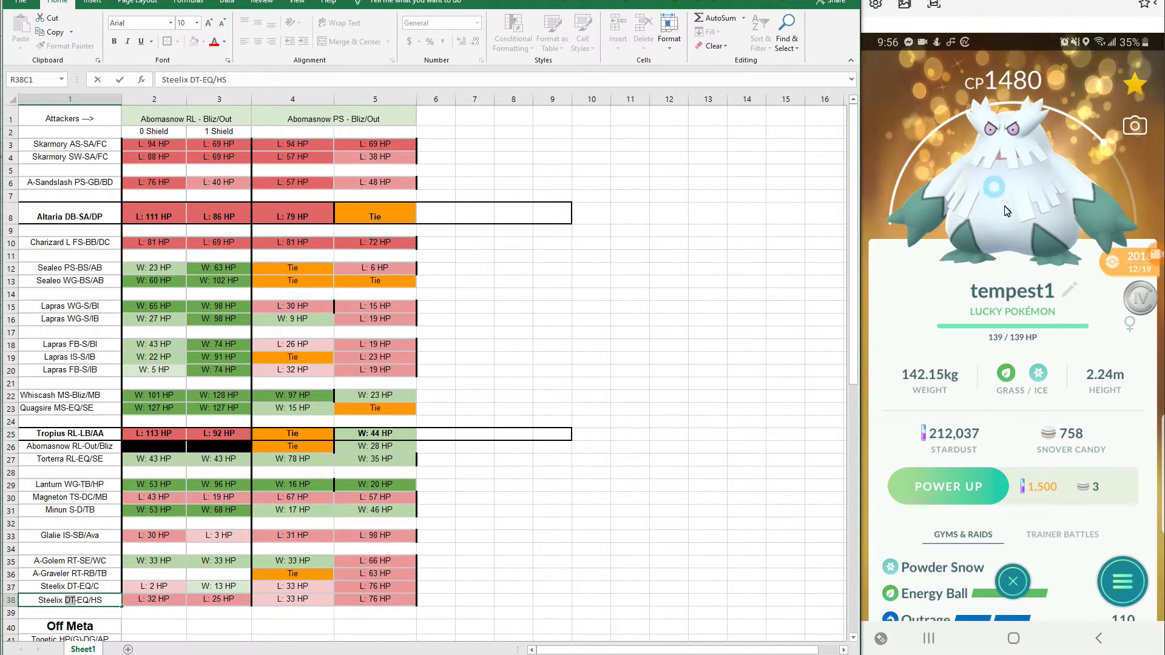
pyautogui.doubleClick(90, 601)
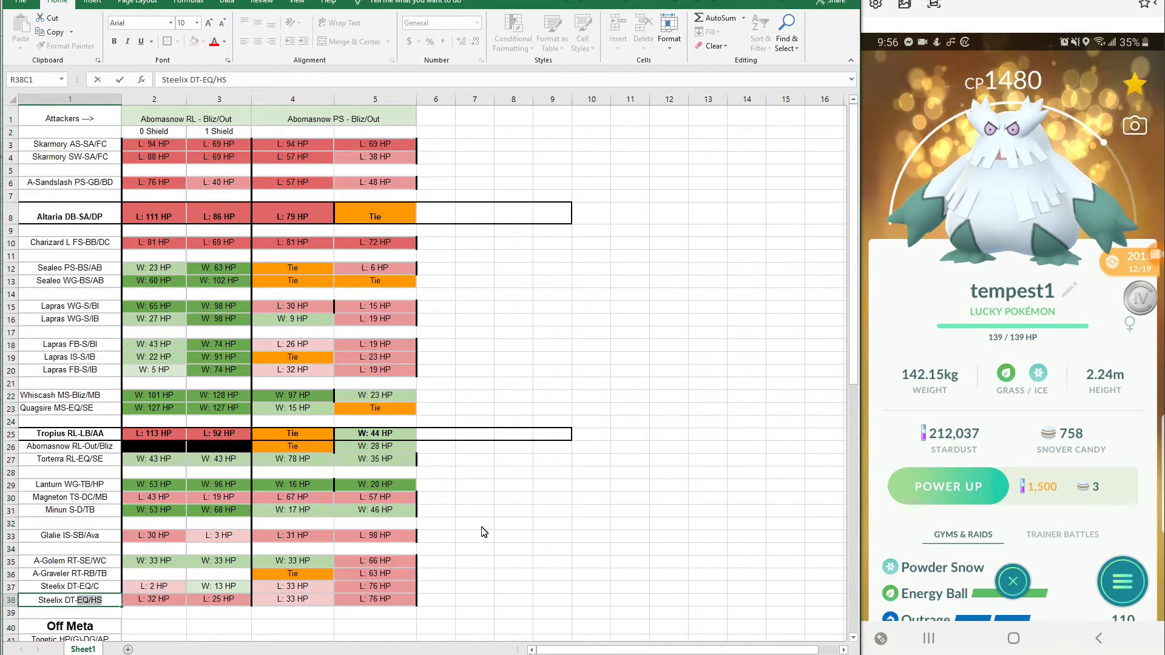
pyautogui.click(1074, 242)
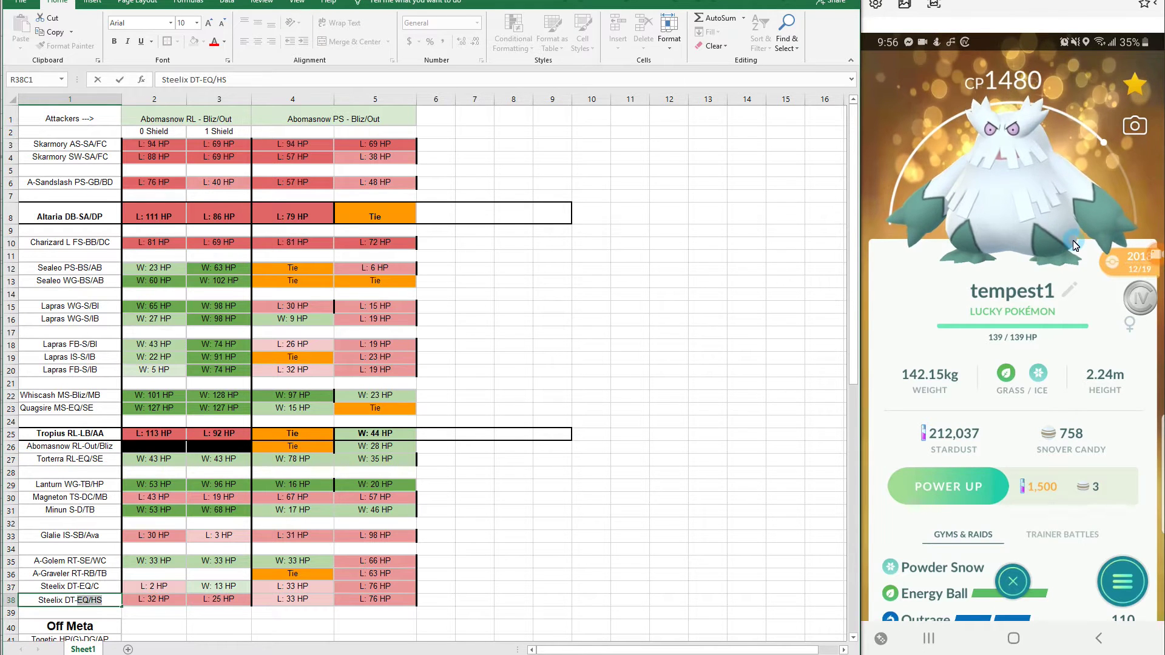
pyautogui.click(432, 526)
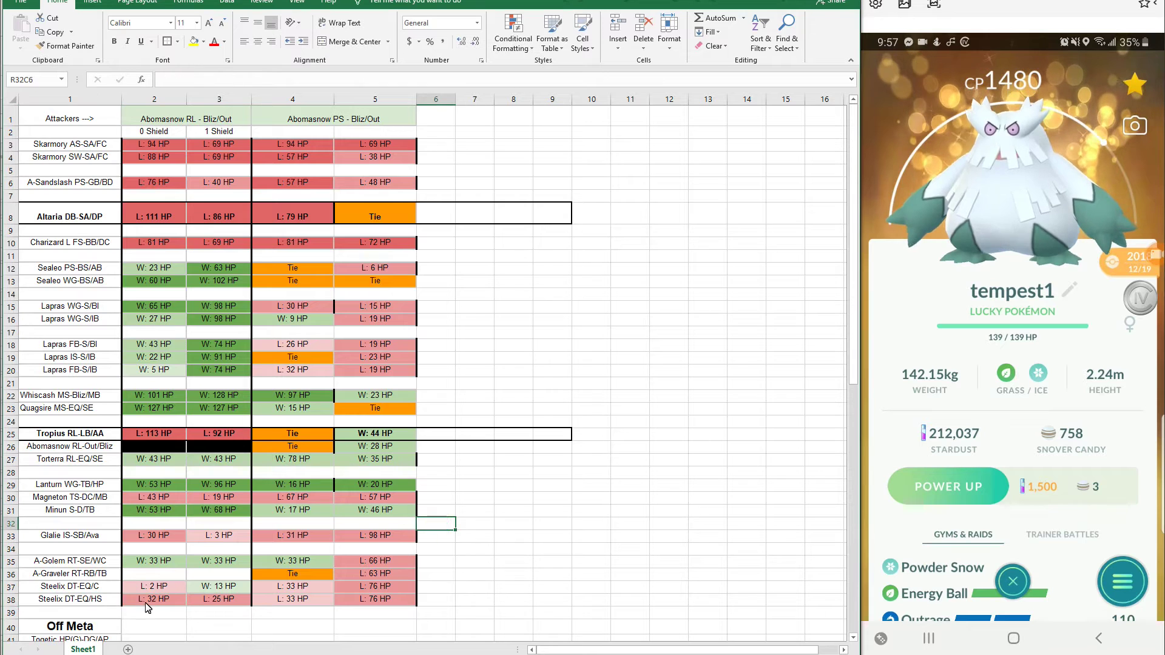
# Highlight the RL results against Steelix DT-EQ/HS again, and the whole Abomasnow RL block from the shield headers to that row.
pyautogui.moveTo(145, 607); pyautogui.dragTo(215, 604)
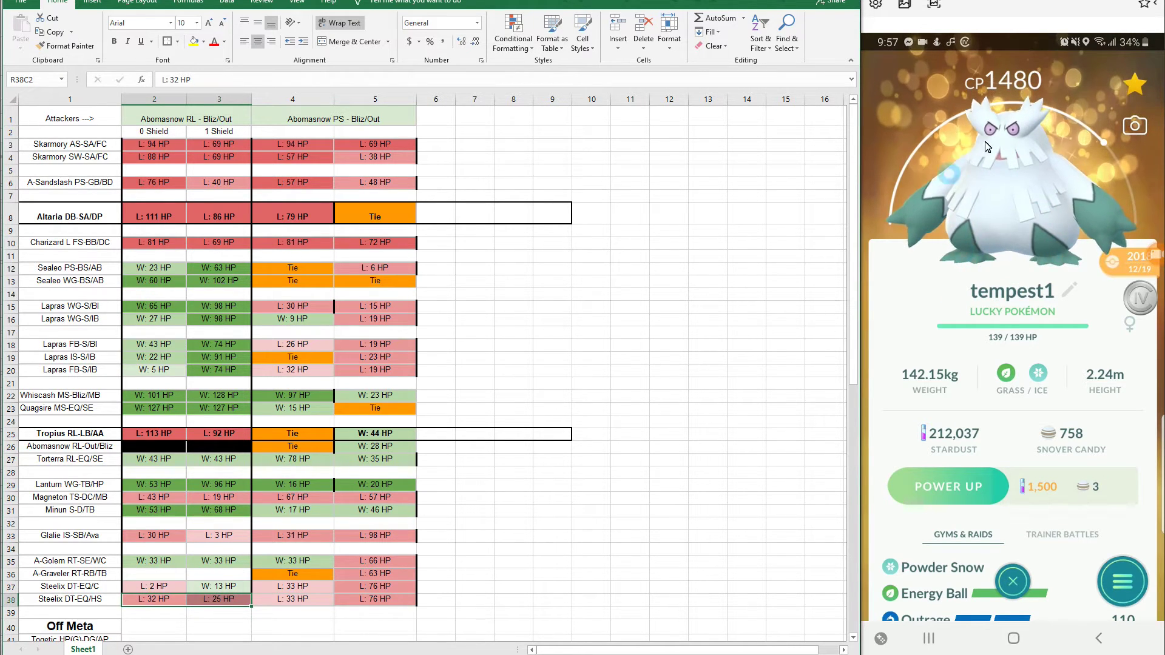
pyautogui.click(546, 526)
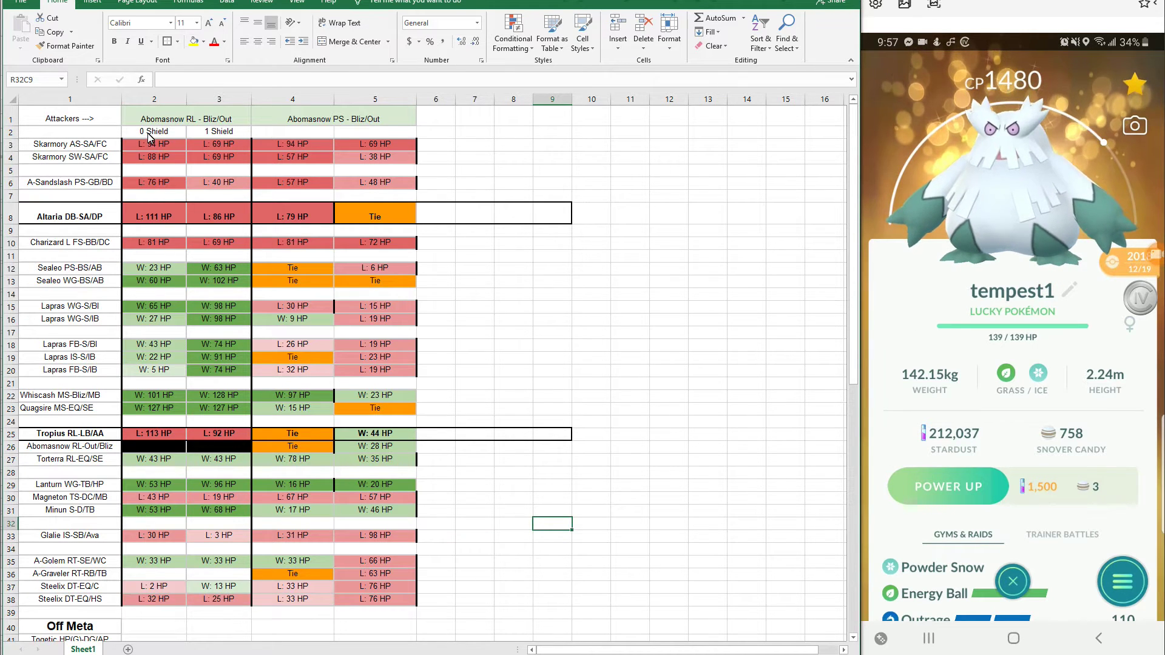
pyautogui.moveTo(149, 136); pyautogui.dragTo(196, 609)
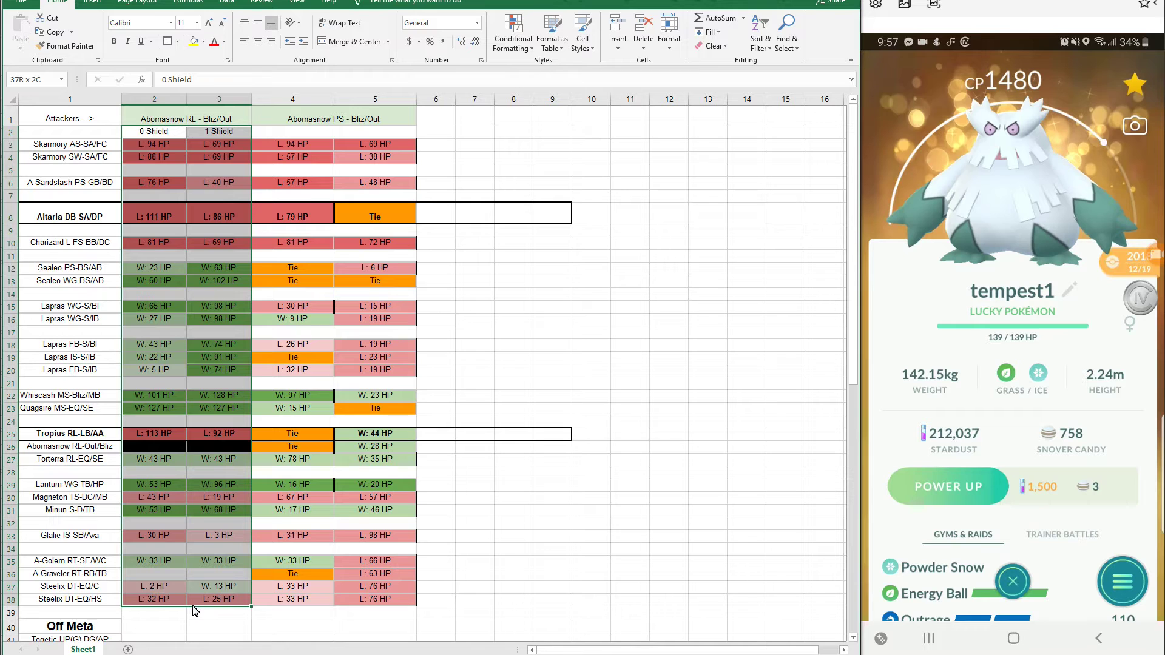
pyautogui.click(547, 295)
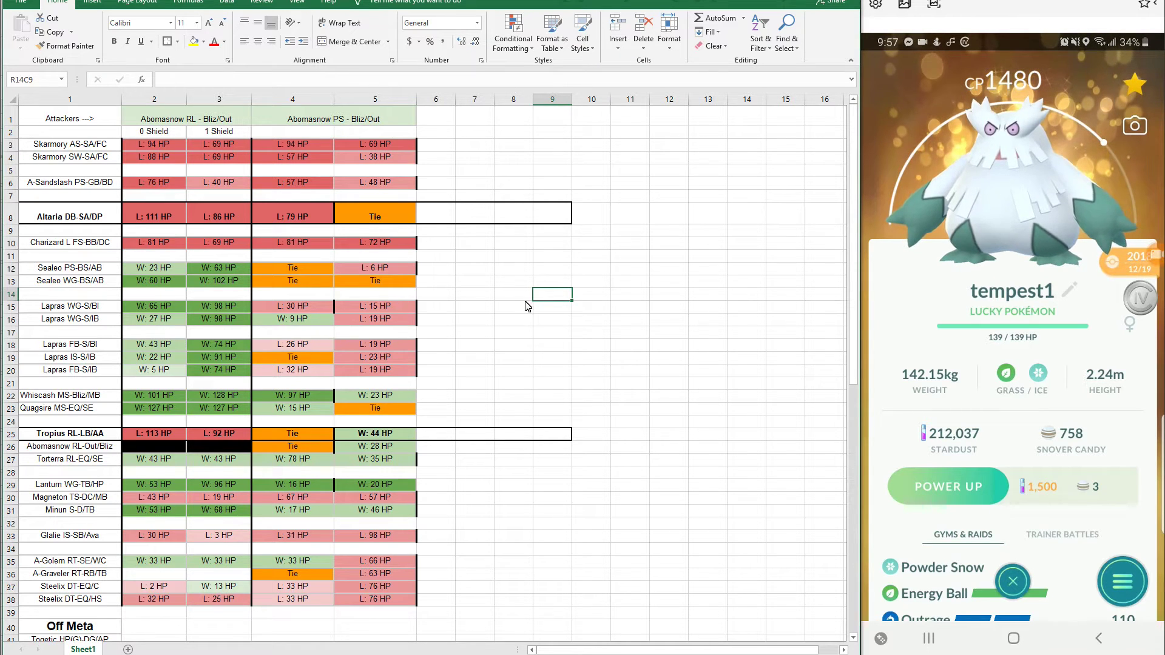
# Select the Abomasnow PS header and compare the PS results against all Sealeo and Lapras rows with the RL results by highlighting each block.
pyautogui.click(352, 124)
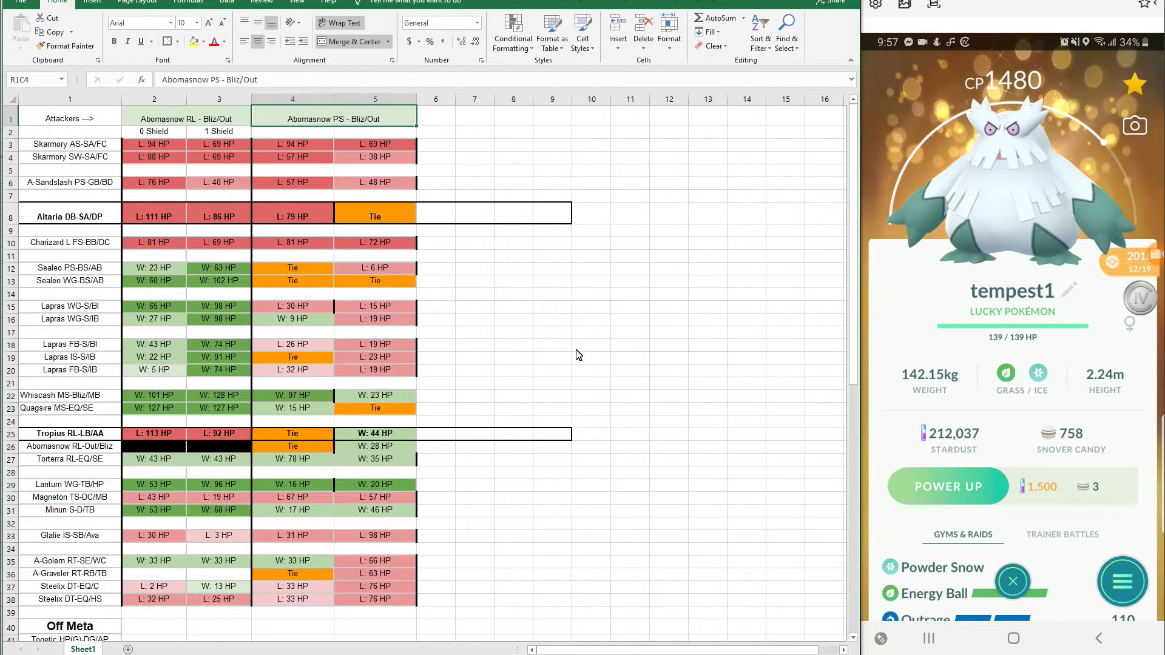
pyautogui.click(474, 247)
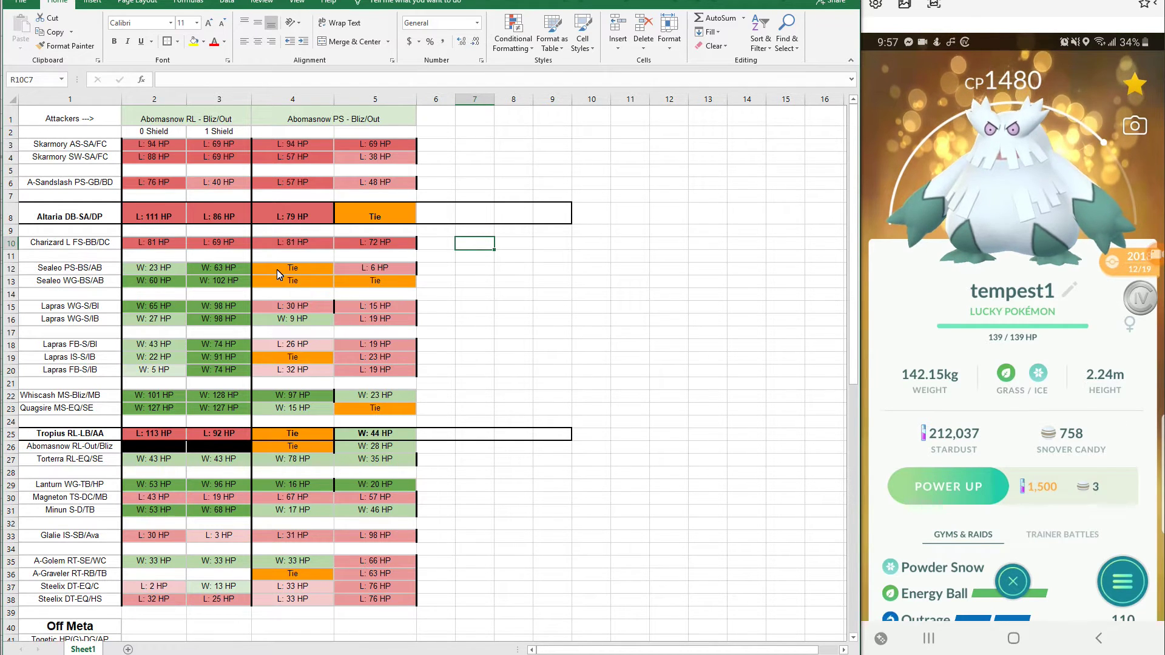
pyautogui.moveTo(277, 270); pyautogui.dragTo(392, 323)
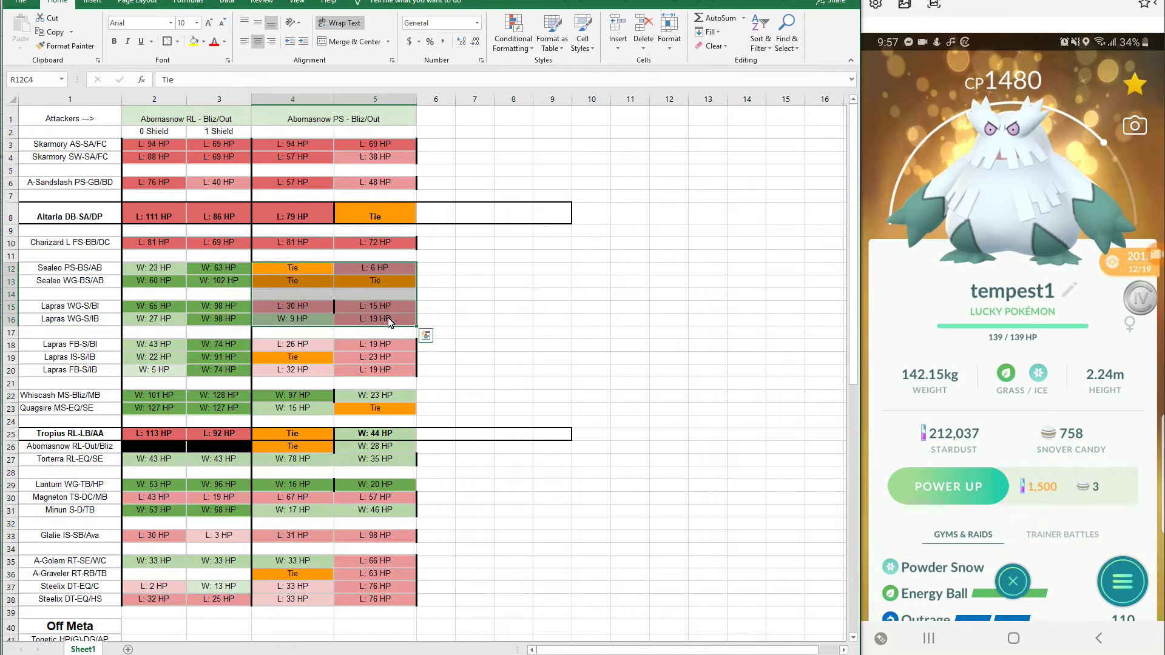
pyautogui.moveTo(270, 270); pyautogui.dragTo(392, 374)
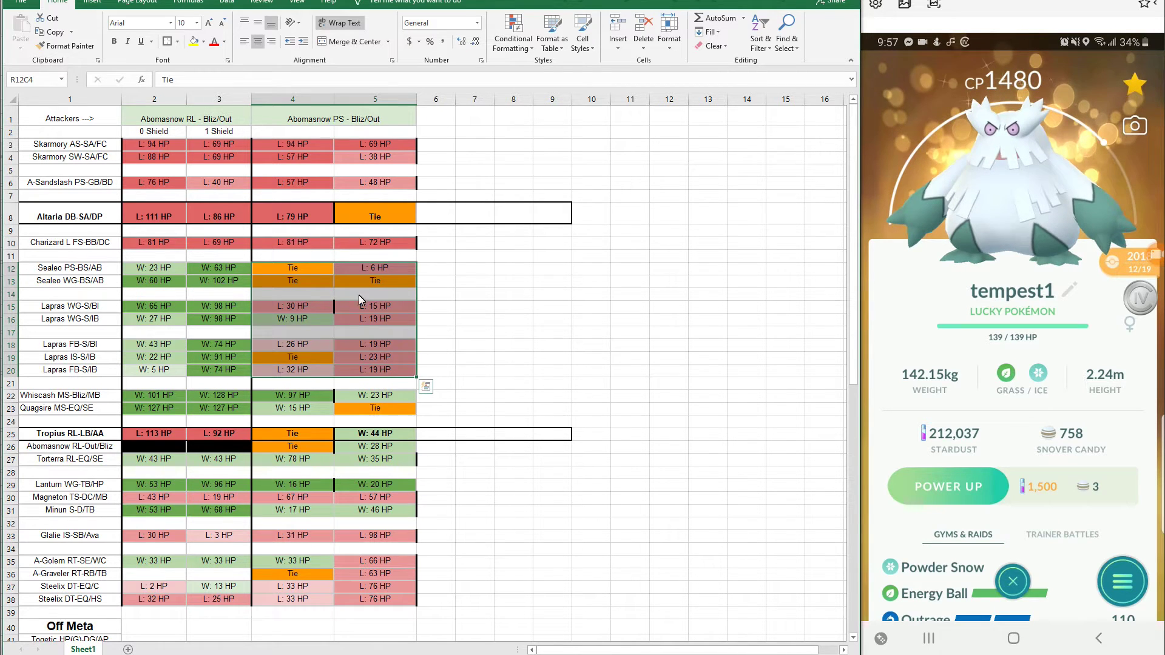
pyautogui.moveTo(144, 267); pyautogui.dragTo(227, 376)
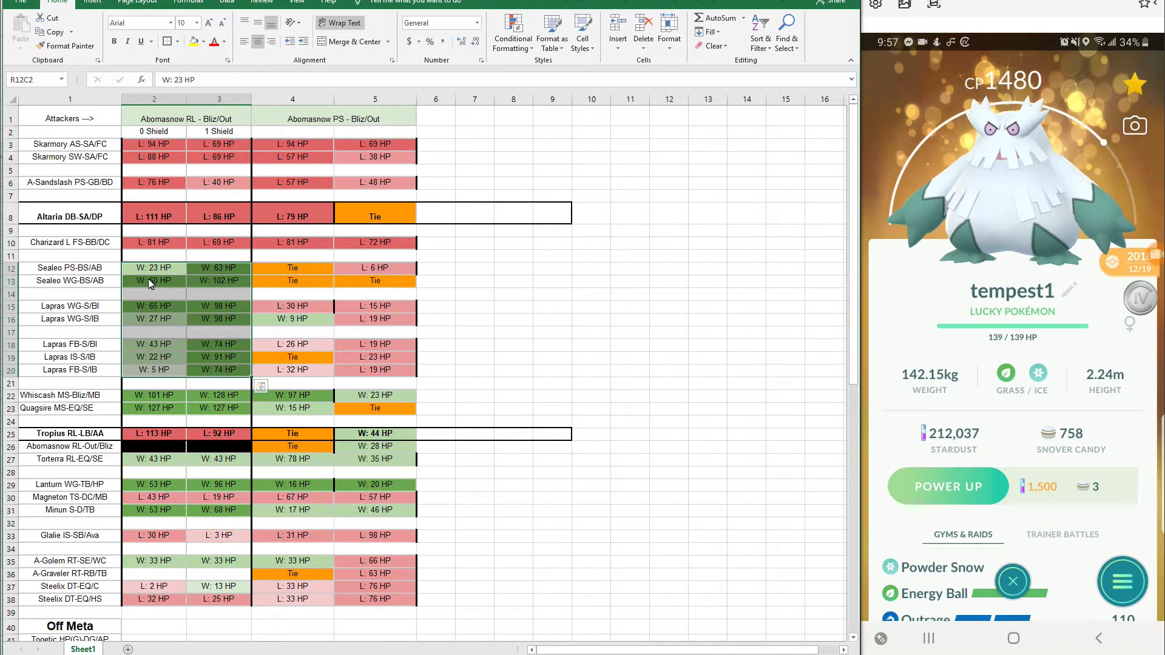
pyautogui.moveTo(134, 270); pyautogui.dragTo(228, 371)
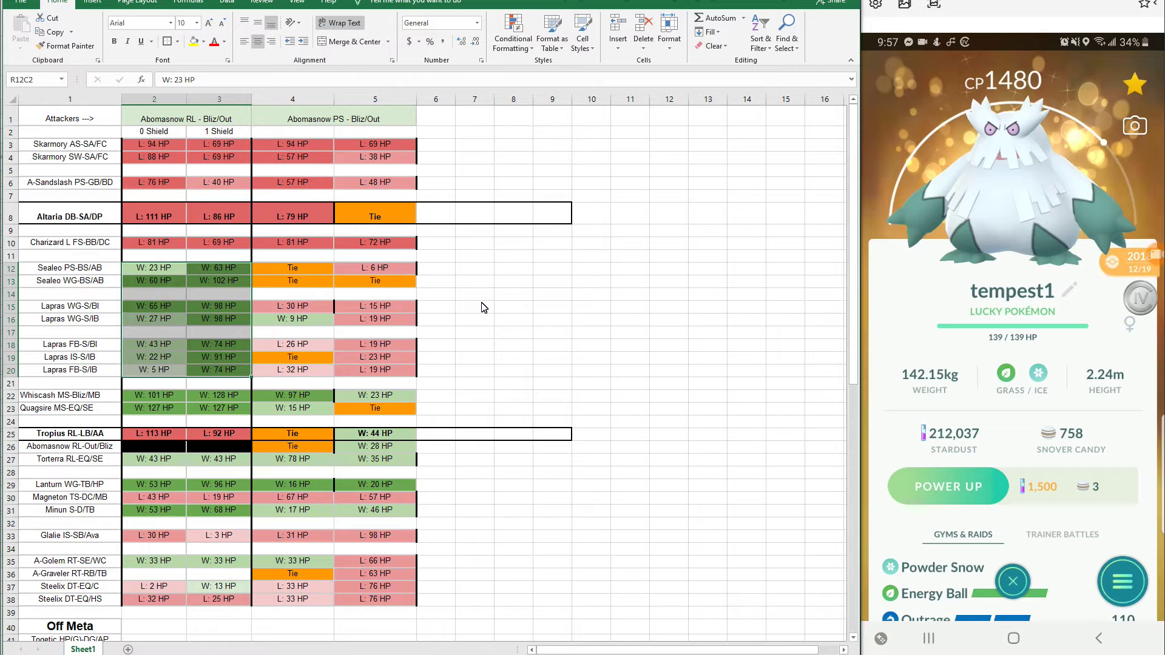
# Highlight the Abomasnow PS results against Sealeo PS-BS/AB and Sealeo WG-BS/AB, selecting individual 0 Shield and 1 Shield cells.
pyautogui.moveTo(274, 269); pyautogui.dragTo(383, 286)
pyautogui.click(374, 268)
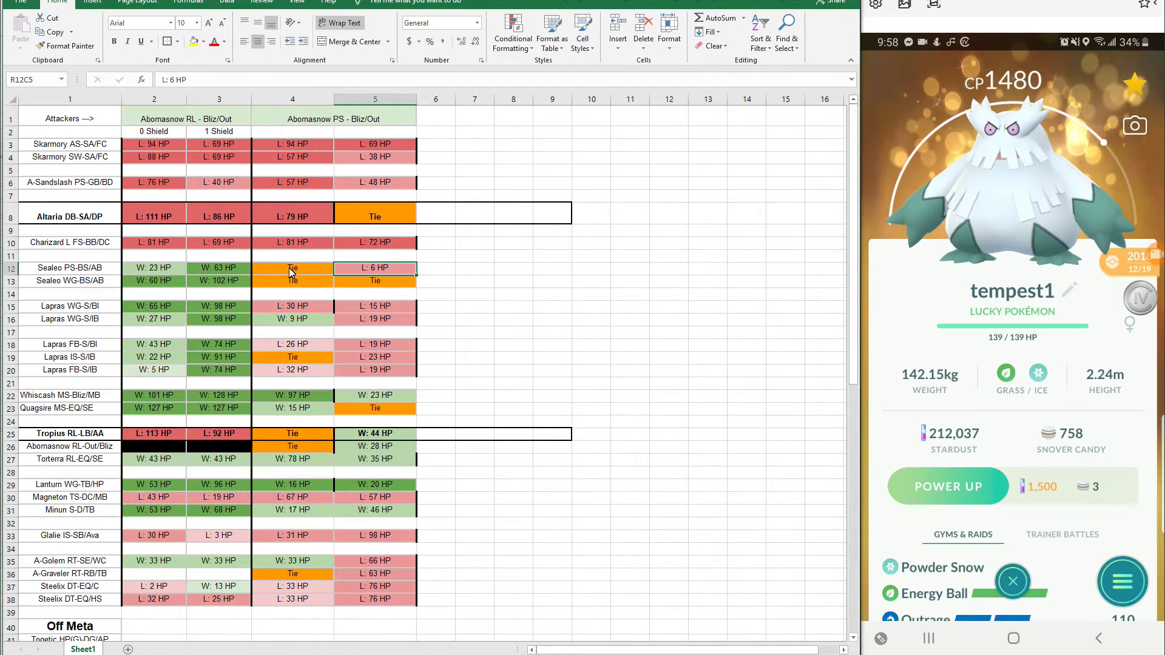
pyautogui.moveTo(292, 268); pyautogui.dragTo(292, 280)
pyautogui.click(370, 283)
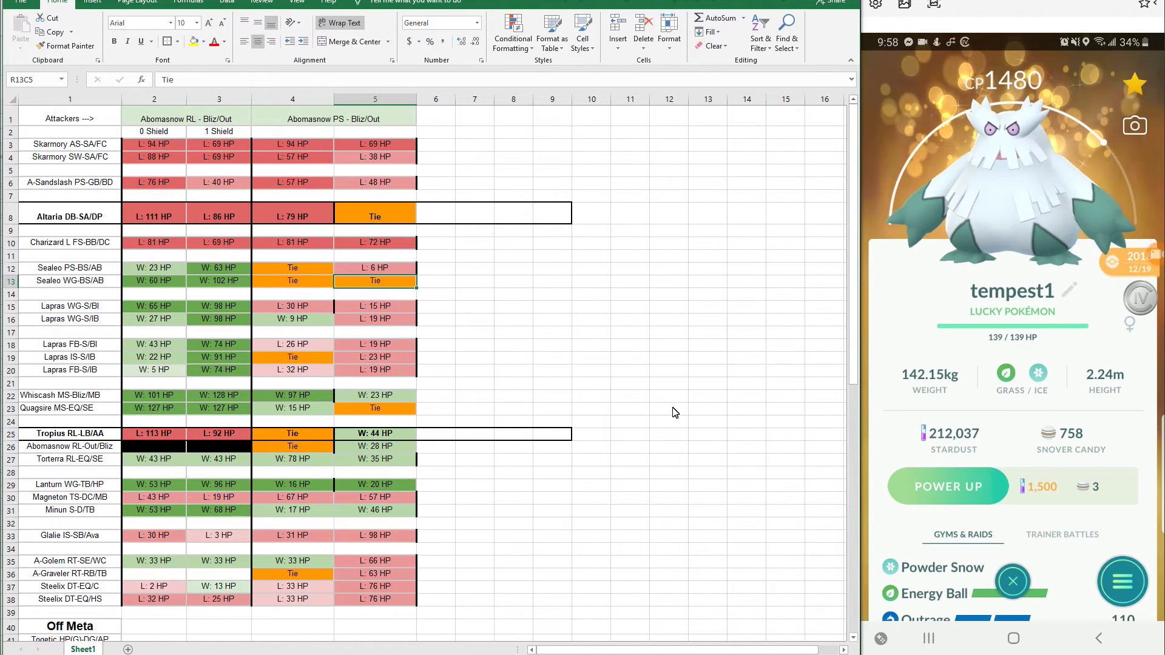
pyautogui.click(307, 272)
# Compare the PS and RL results against the two Lapras WG rows by highlighting each group, and unlock the mirrored phone screen.
pyautogui.click(308, 311)
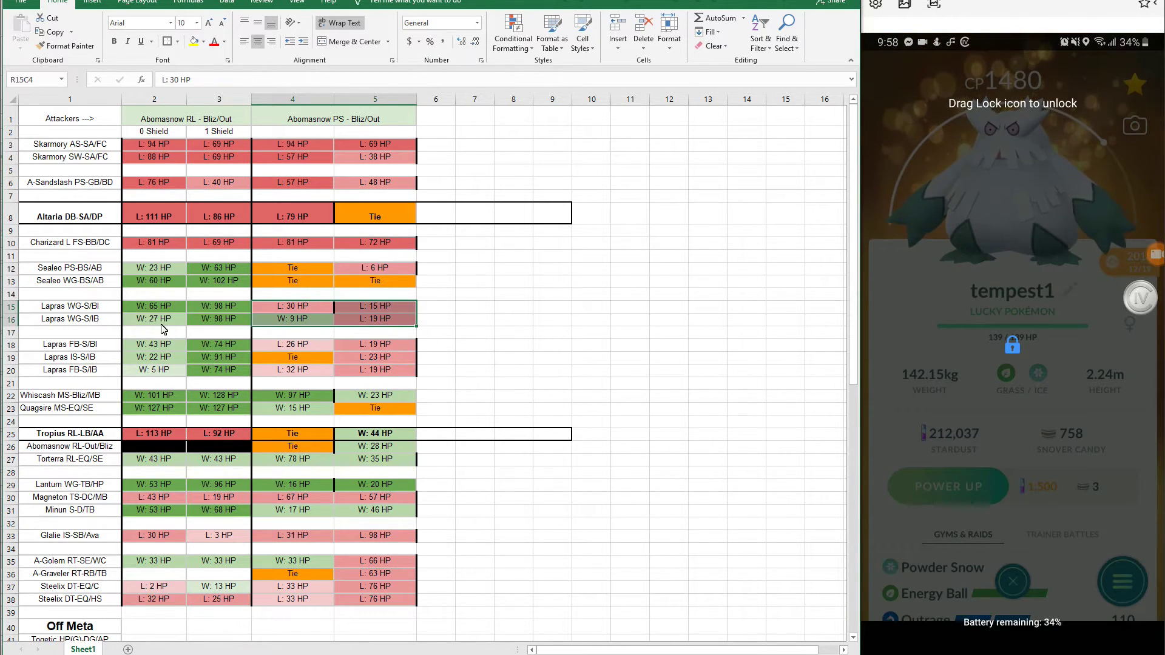
pyautogui.moveTo(157, 306); pyautogui.dragTo(220, 319)
pyautogui.click(1011, 352)
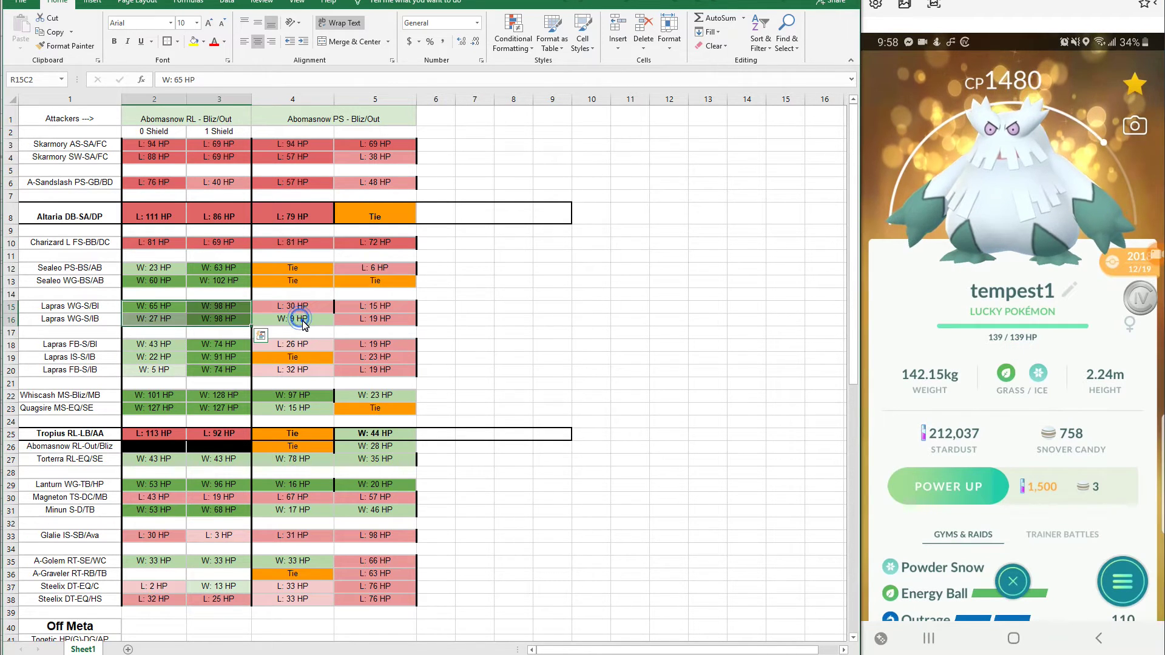
pyautogui.click(307, 321)
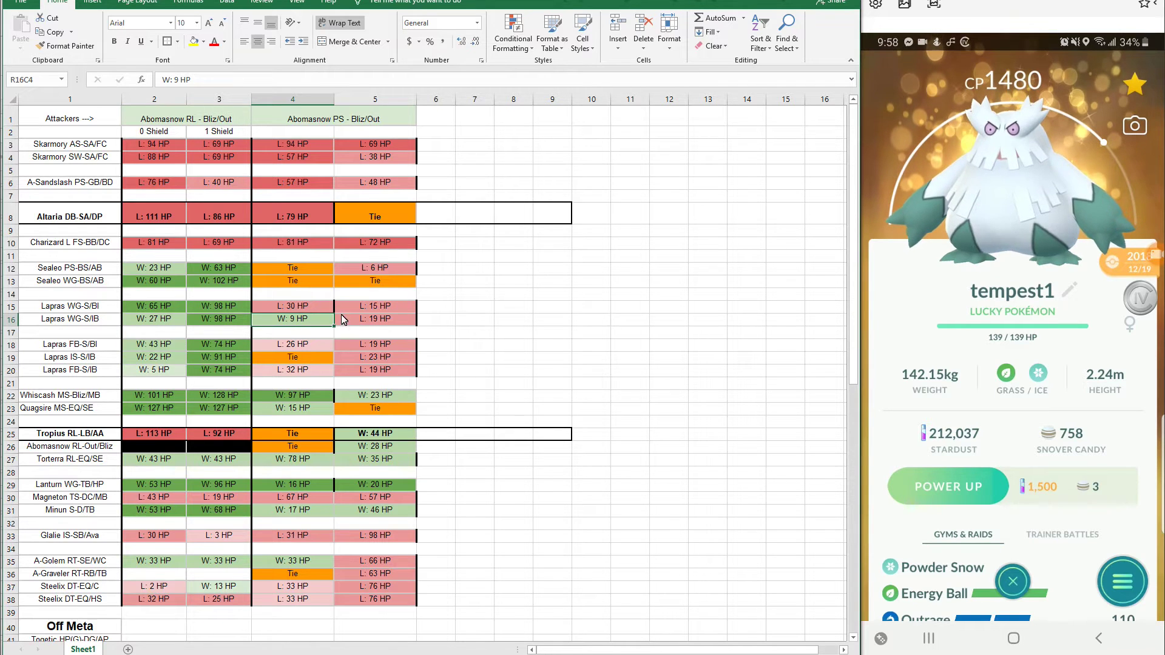
# Highlight both PS results against Lapras WG-S/BI and select the PS 0 Shield result against Lapras WG-S/IB.
pyautogui.moveTo(308, 307); pyautogui.dragTo(379, 306)
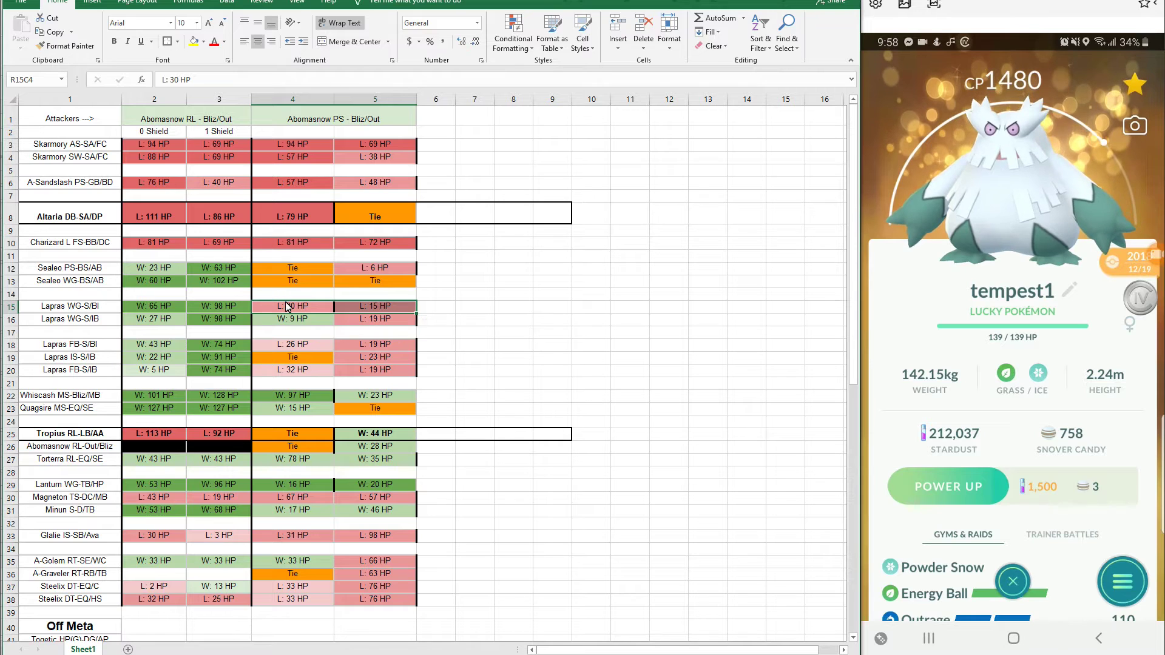
pyautogui.click(302, 312)
pyautogui.hotkey('shift', 'Right')
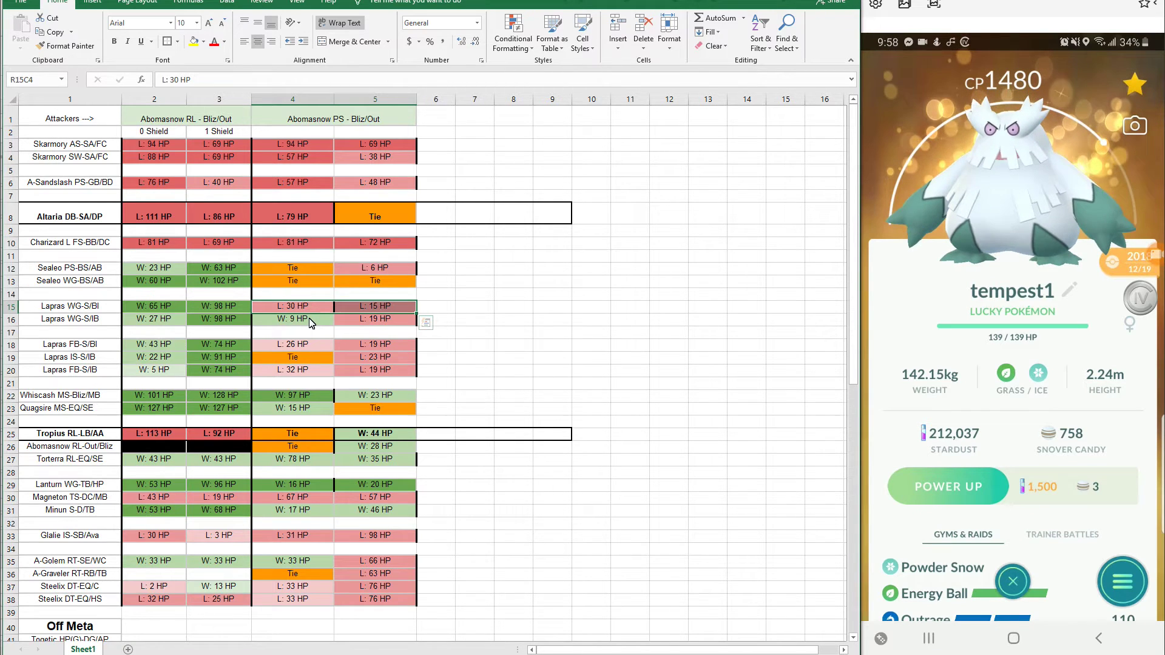
pyautogui.click(307, 321)
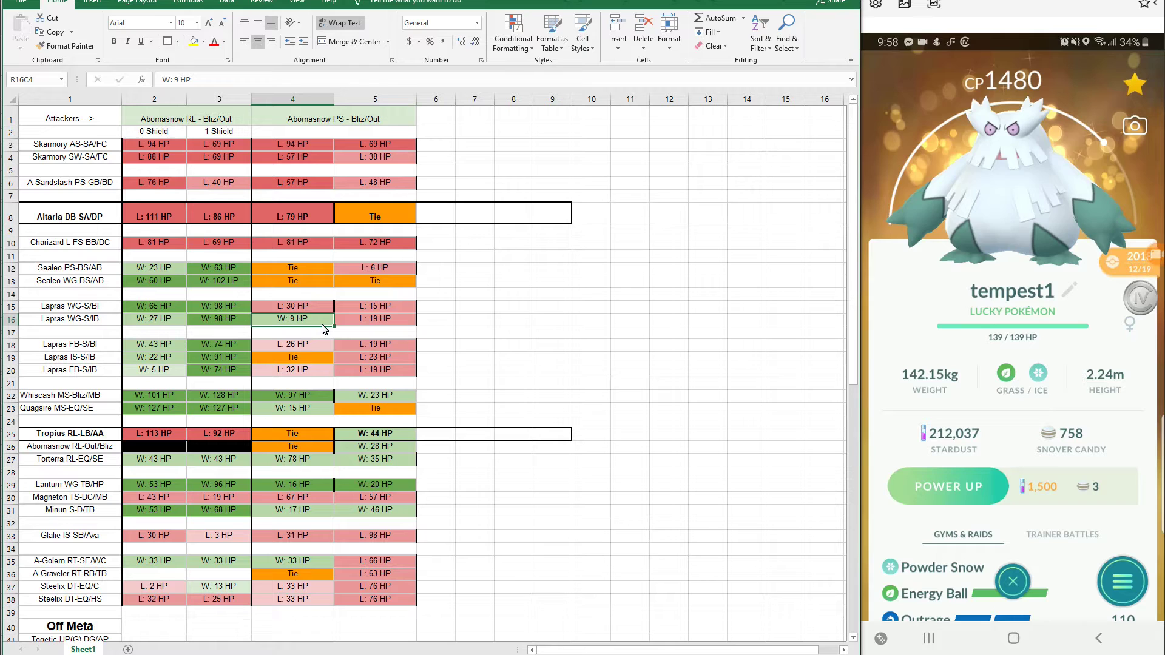
# Select the PS 1 Shield result against Lapras WG-S/IB and the PS 0 Shield result against Lapras FB-S/BI.
pyautogui.click(555, 335)
pyautogui.click(388, 320)
pyautogui.click(287, 343)
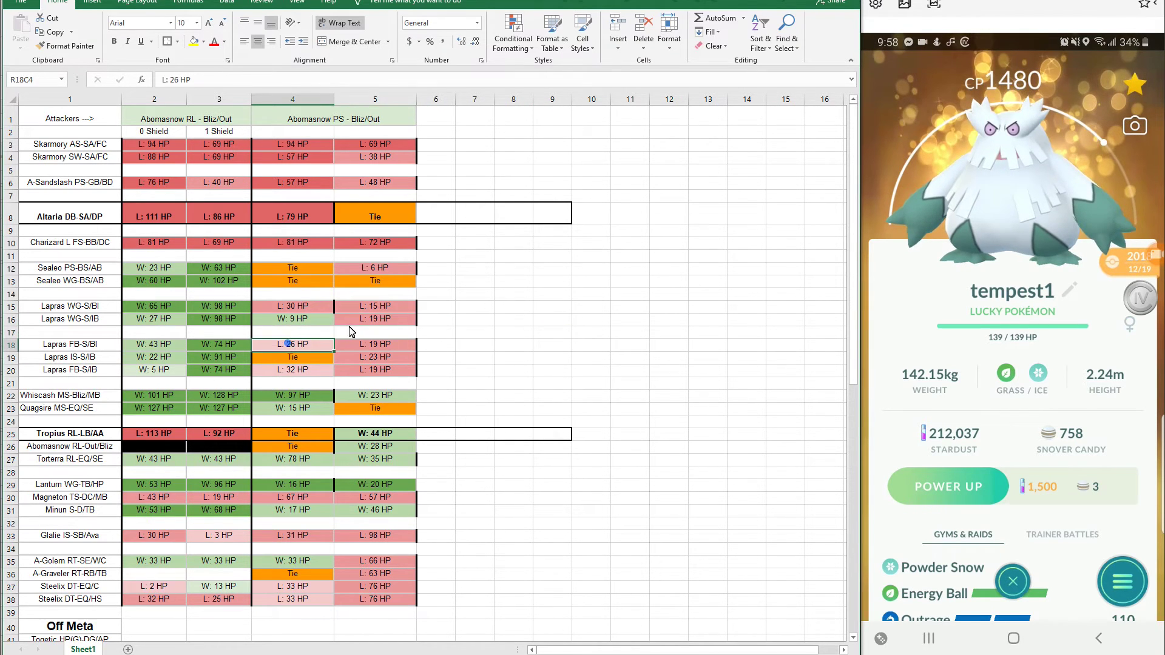
pyautogui.click(373, 321)
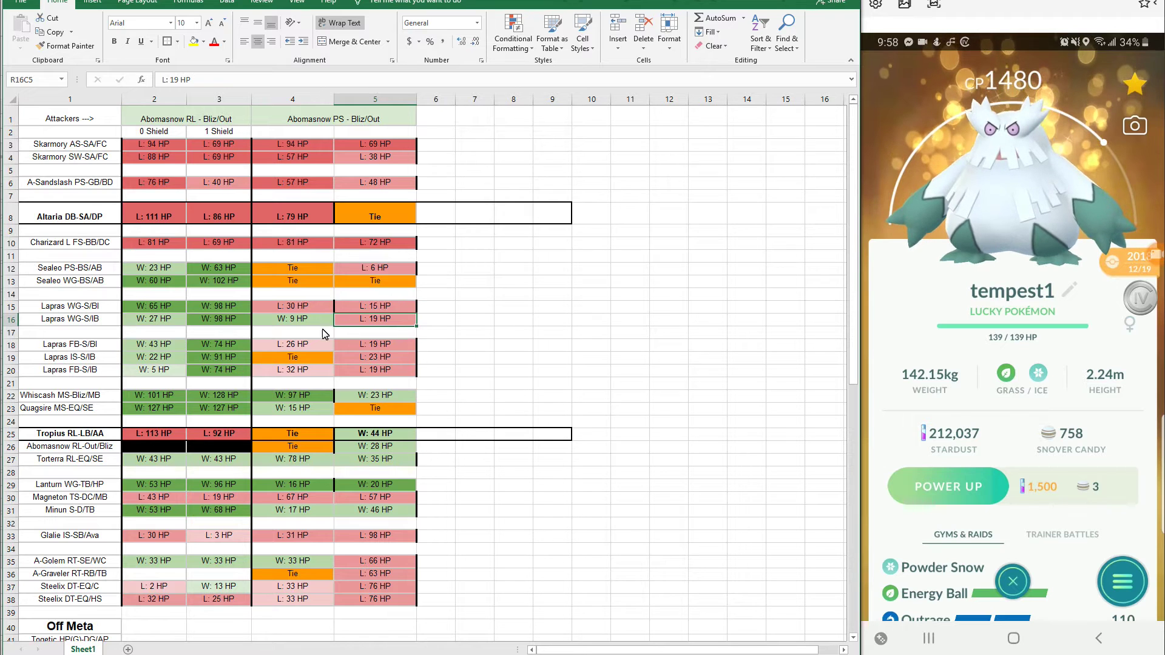
# Highlight the whole block of Abomasnow PS results from Sealeo PS-BS/AB down to Lapras FB-S/IB.
pyautogui.moveTo(304, 268); pyautogui.dragTo(415, 378)
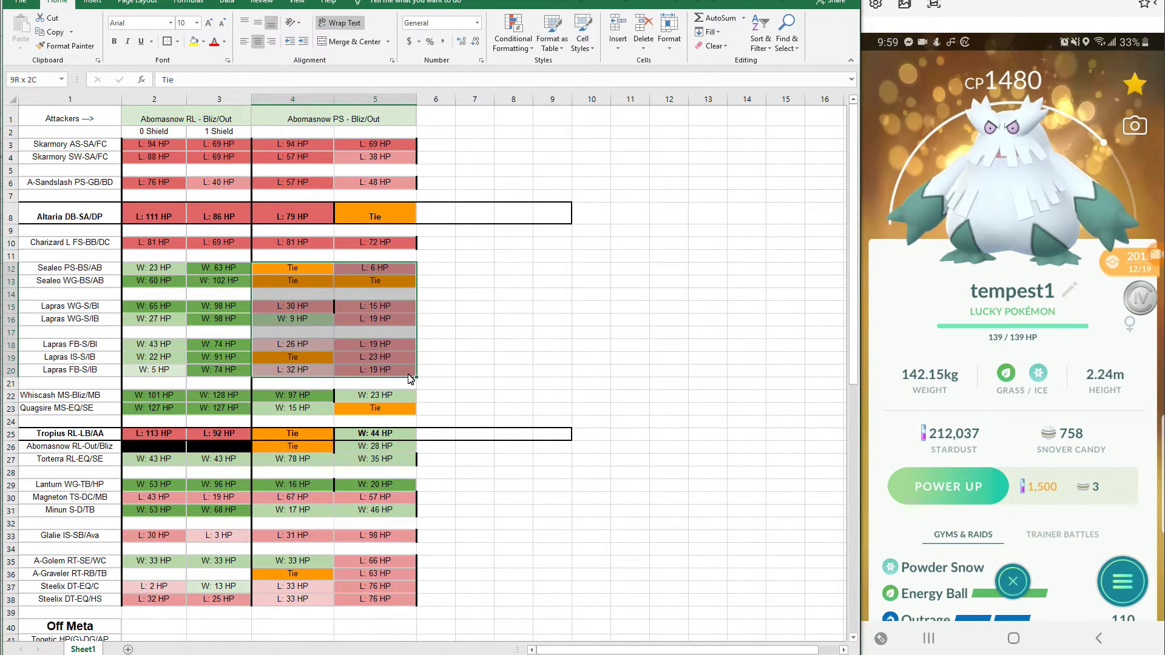
pyautogui.moveTo(407, 379); pyautogui.dragTo(415, 380)
pyautogui.click(474, 358)
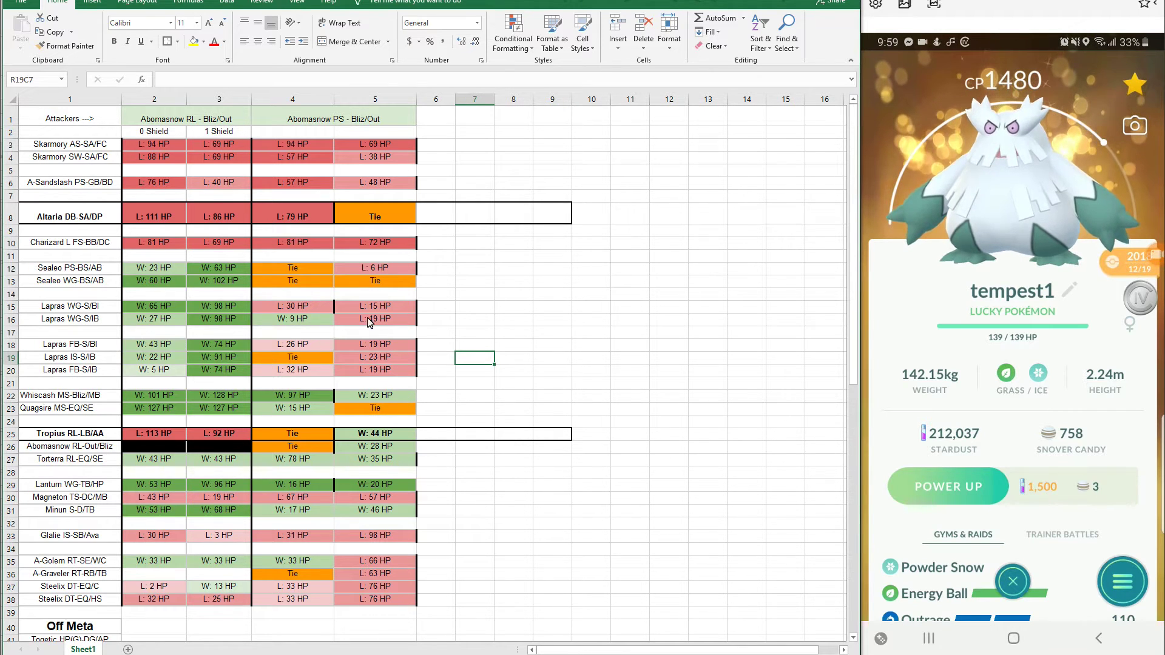
pyautogui.moveTo(289, 268); pyautogui.dragTo(389, 370)
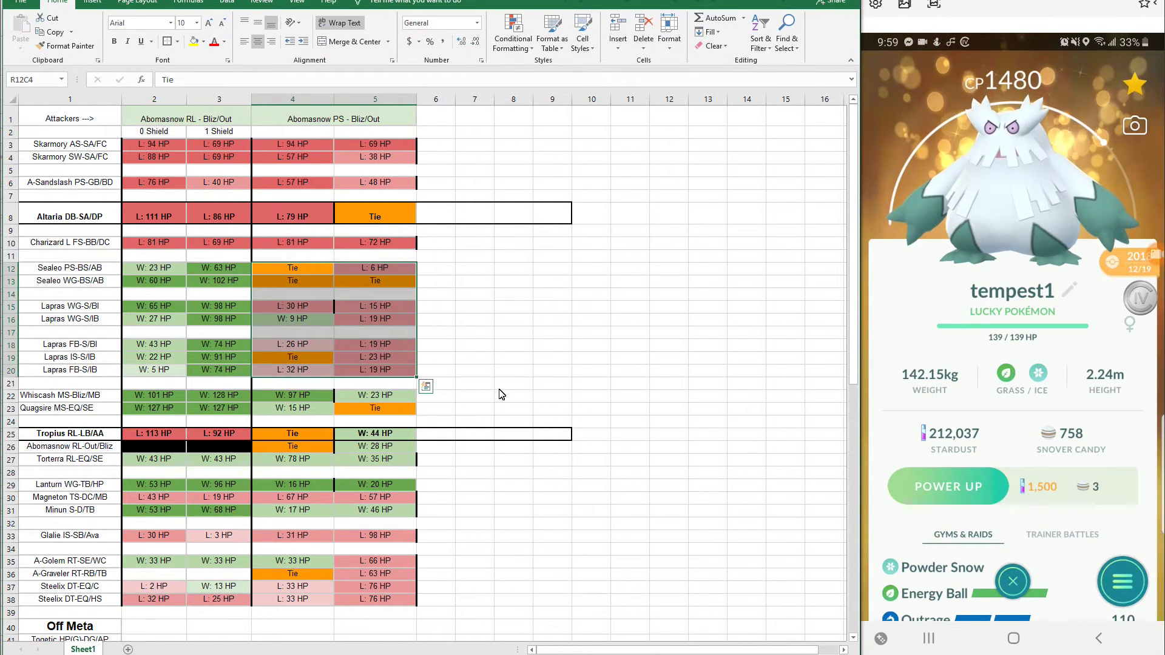
pyautogui.moveTo(388, 370)
pyautogui.mouseDown()
pyautogui.moveTo(276, 271)
pyautogui.moveTo(390, 377)
pyautogui.mouseUp()
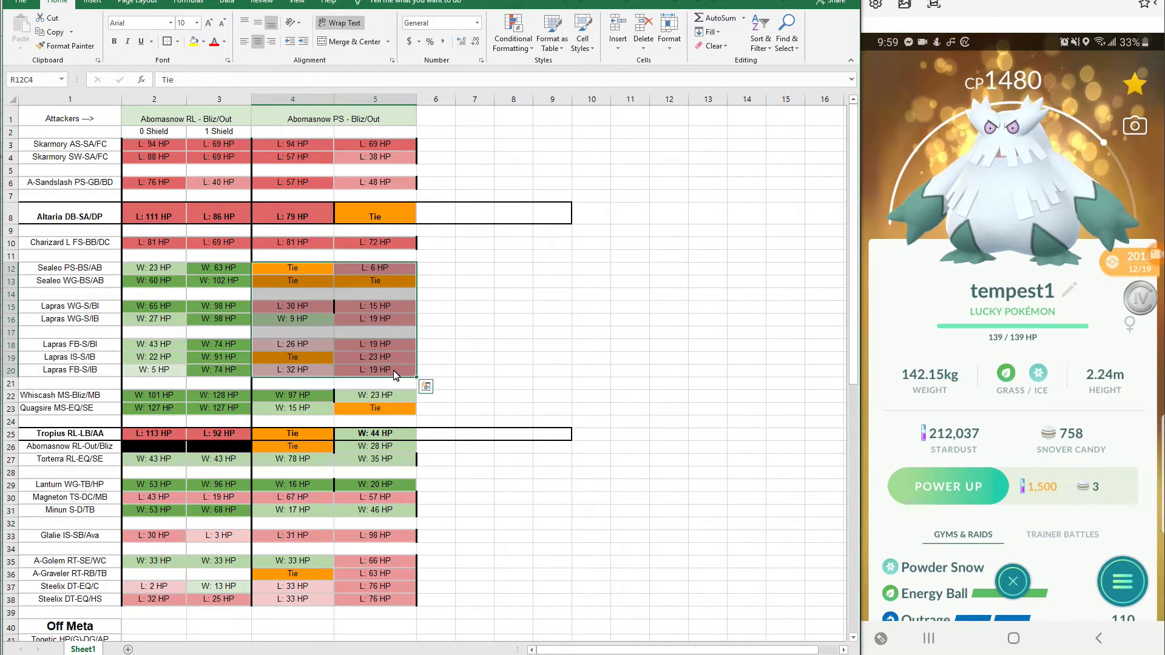
# Highlight Abomasnow's PS results against Whiscash and Quagsire and compare them with the RL results for the same two rows.
pyautogui.moveTo(292, 400); pyautogui.dragTo(393, 415)
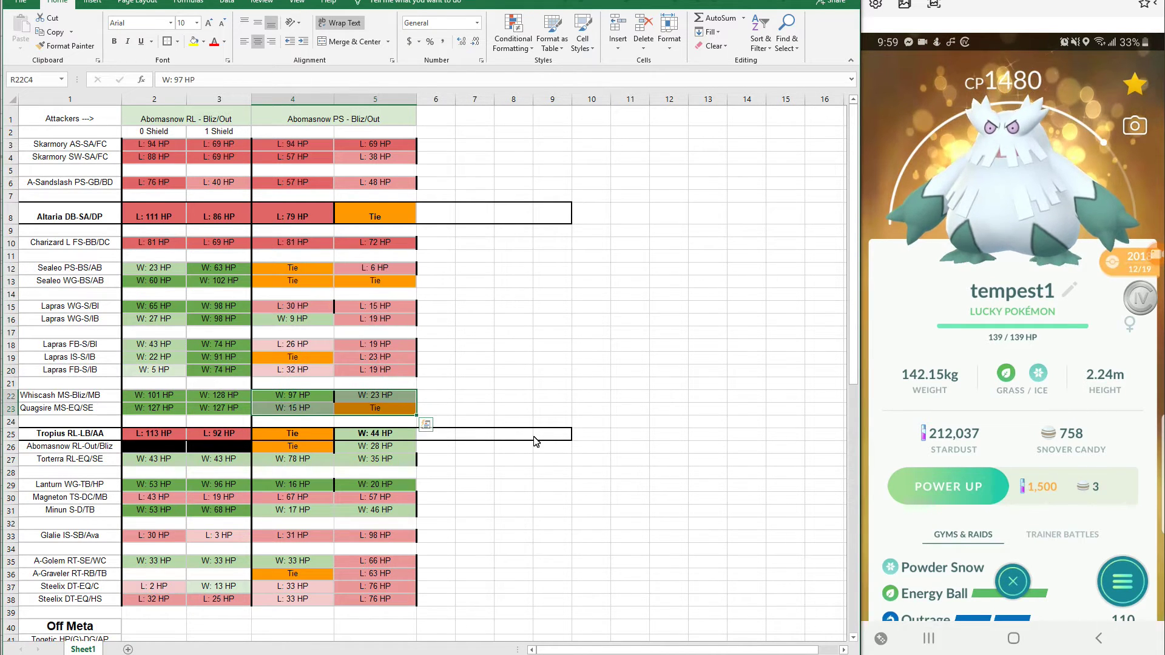
pyautogui.click(512, 395)
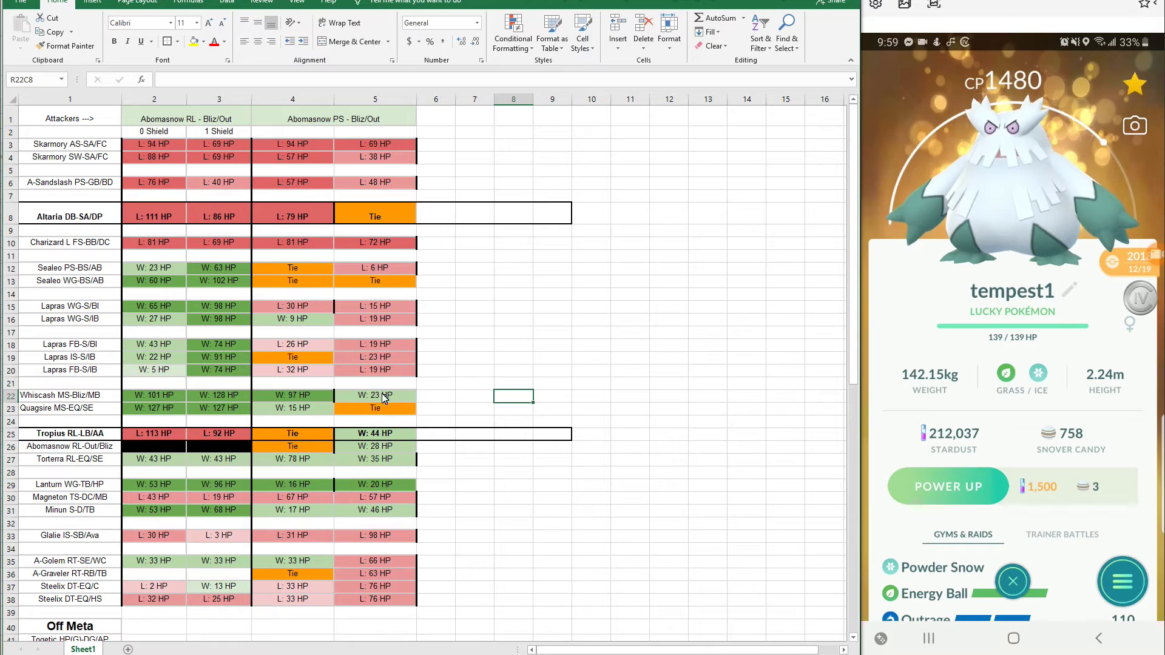
pyautogui.moveTo(383, 398); pyautogui.dragTo(383, 410)
pyautogui.click(302, 410)
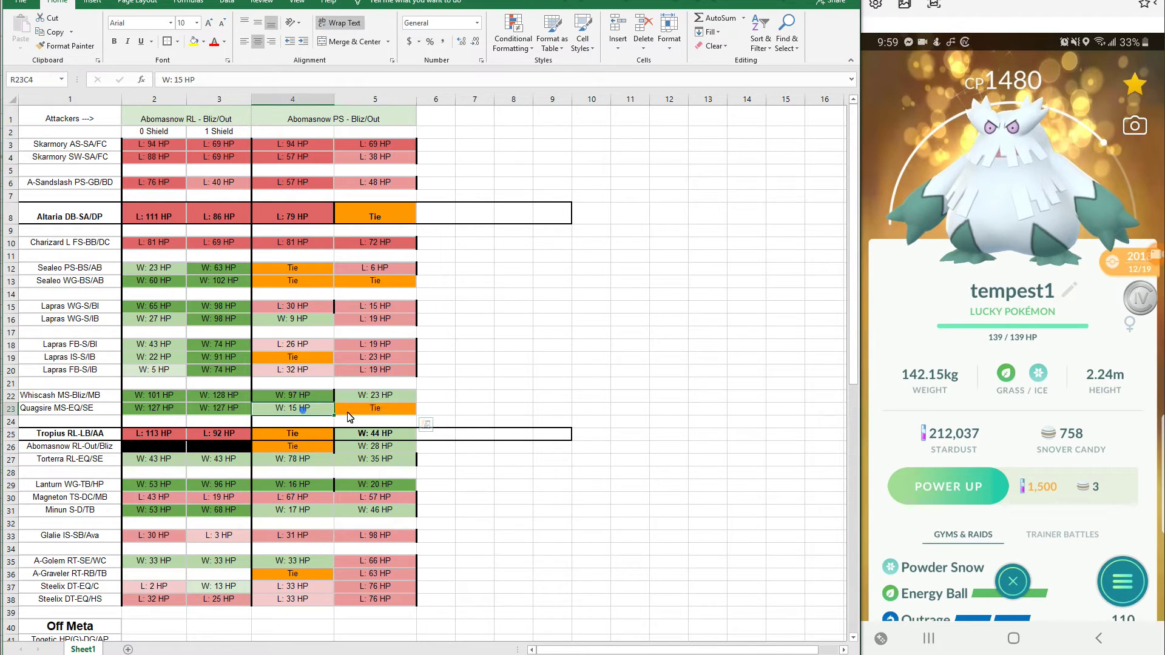
pyautogui.moveTo(168, 408); pyautogui.dragTo(221, 408)
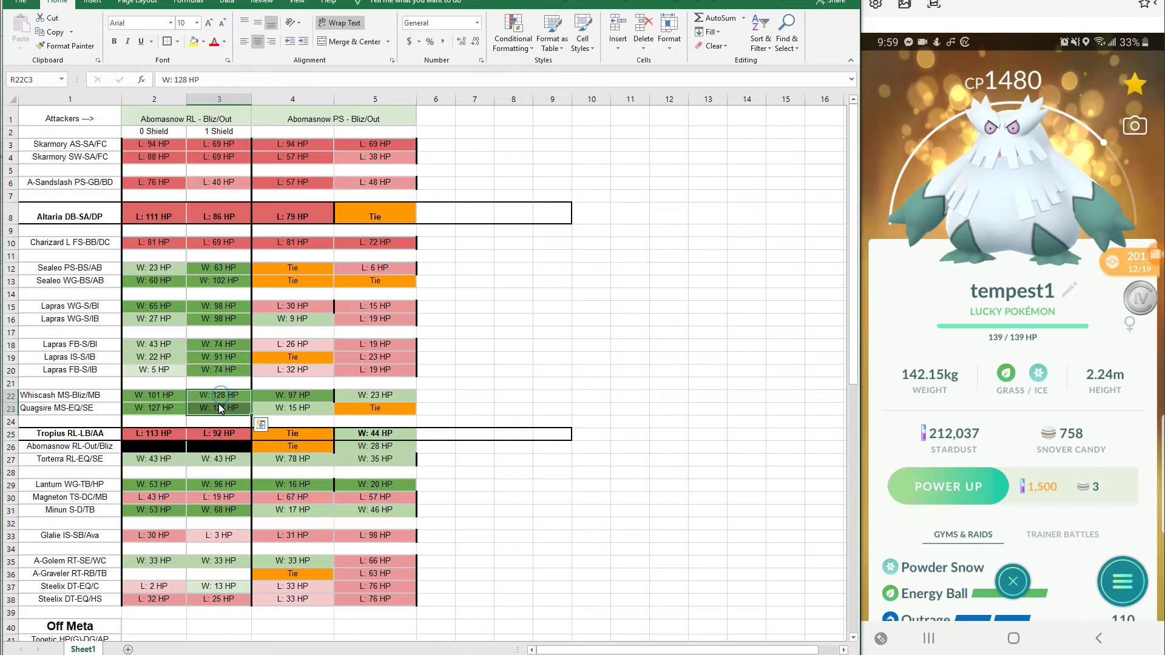
# Select the PS 0 Shield and 1 Shield results one by one, first against Whiscash MS-Bliz/MB and then against Quagsire MS-EQ/SE.
pyautogui.click(284, 398)
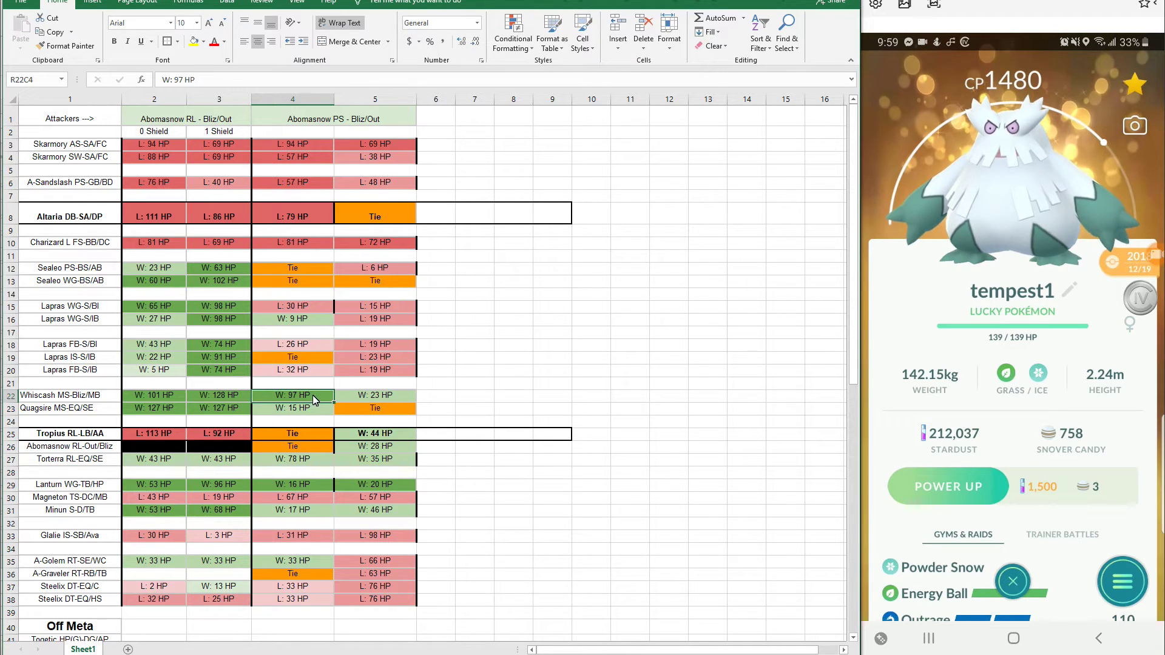
pyautogui.click(381, 397)
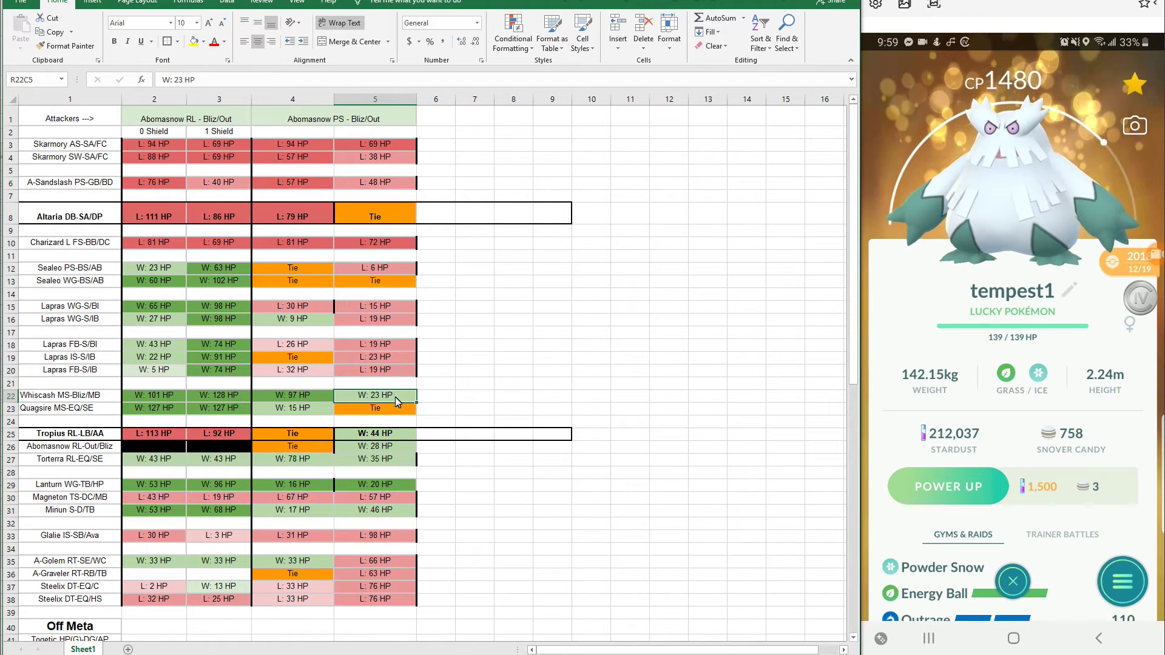
pyautogui.click(279, 411)
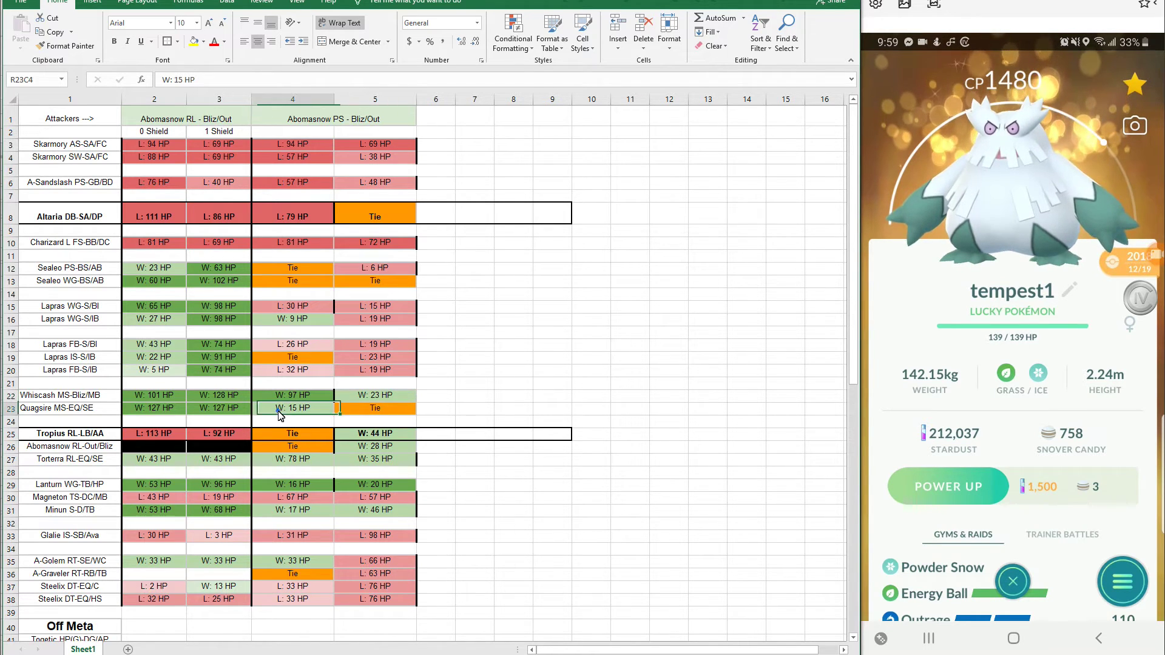
pyautogui.click(385, 410)
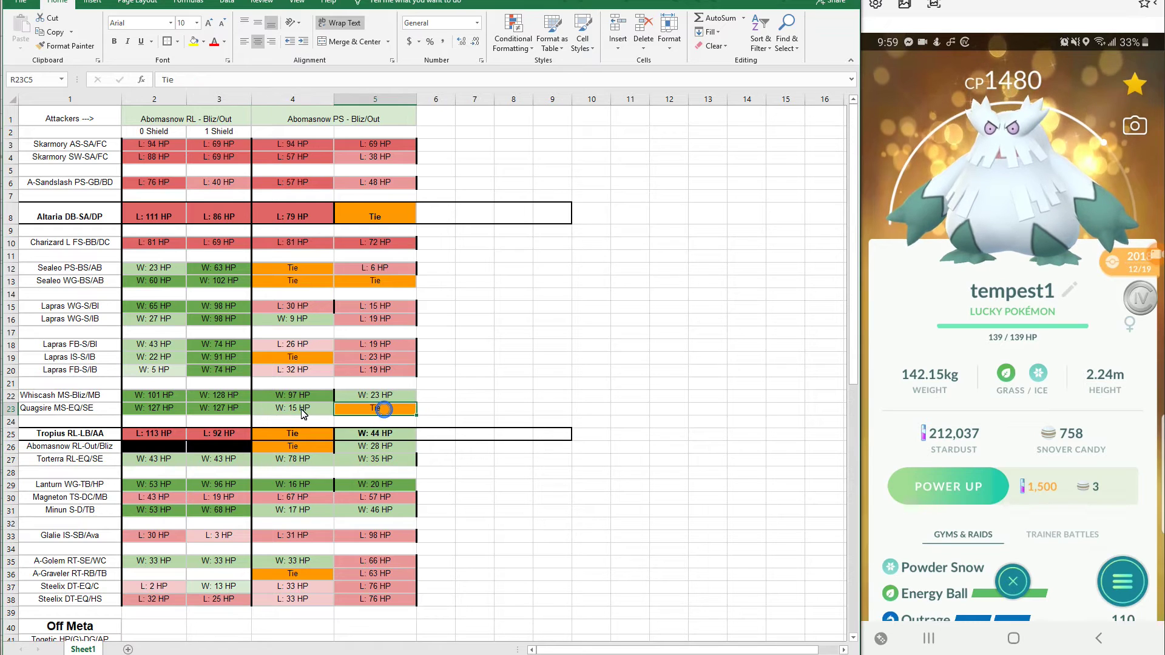
# Compare the PS results against Quagsire MS-EQ/SE with its two RL results, finishing on the PS 1 Shield result.
pyautogui.click(299, 410)
pyautogui.moveTo(164, 410); pyautogui.dragTo(219, 410)
pyautogui.hotkey('ctrl', 'v')
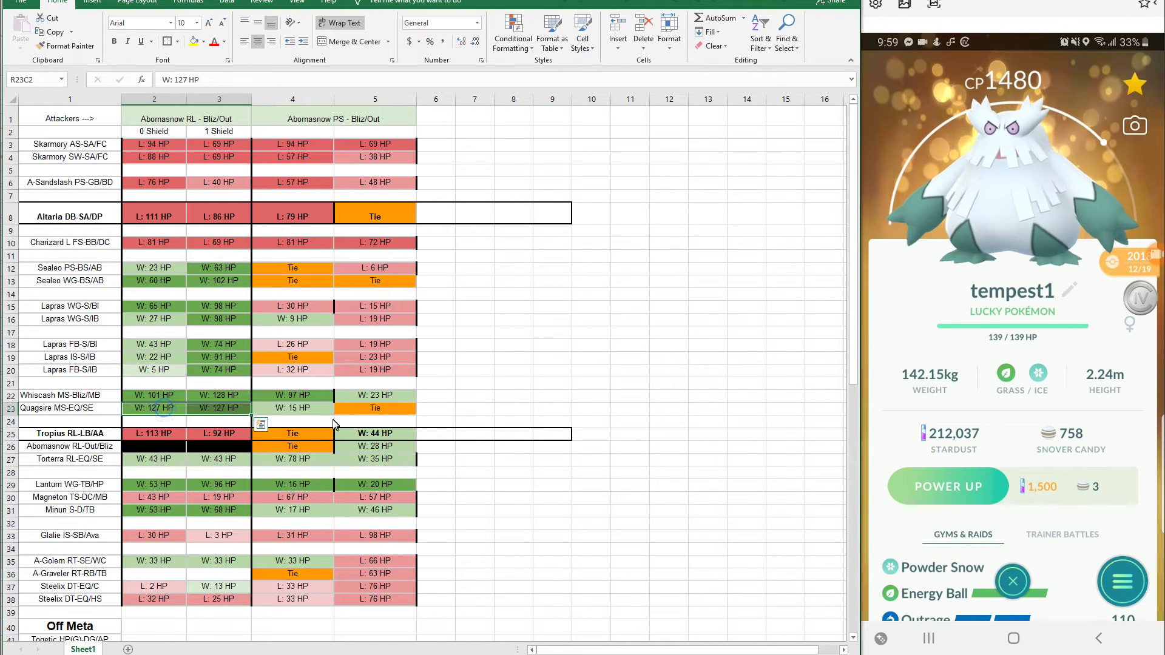
pyautogui.click(302, 410)
pyautogui.click(385, 411)
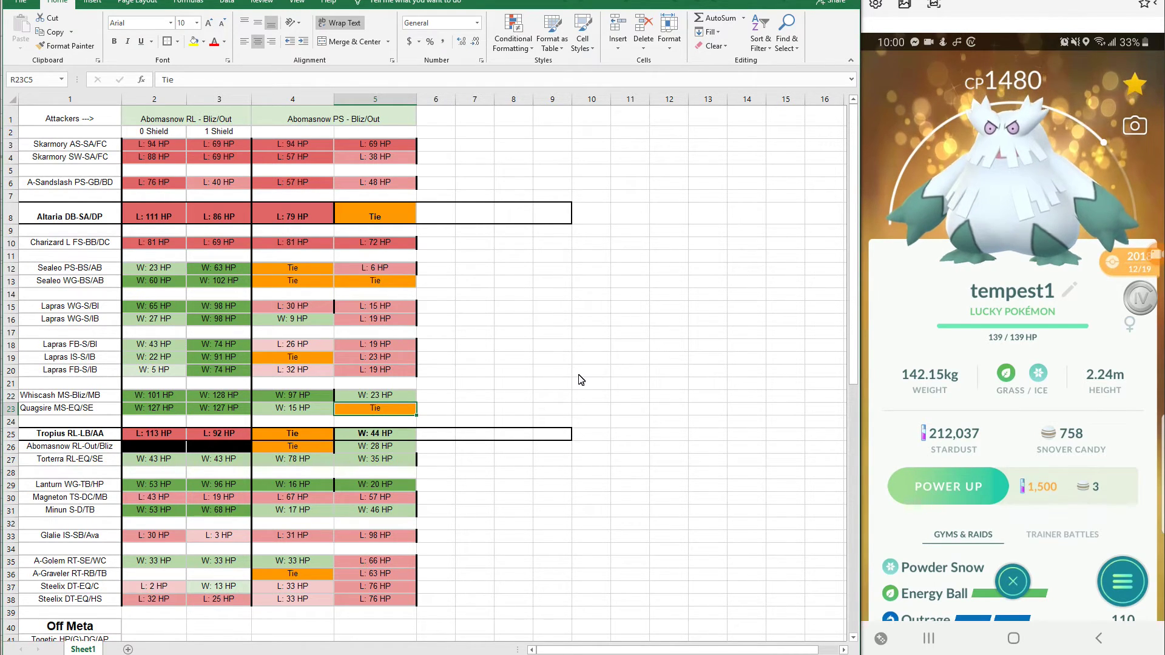
# Highlight both RL results against Tropius RL-LB/AA and return to its PS 0 Shield result.
pyautogui.click(307, 437)
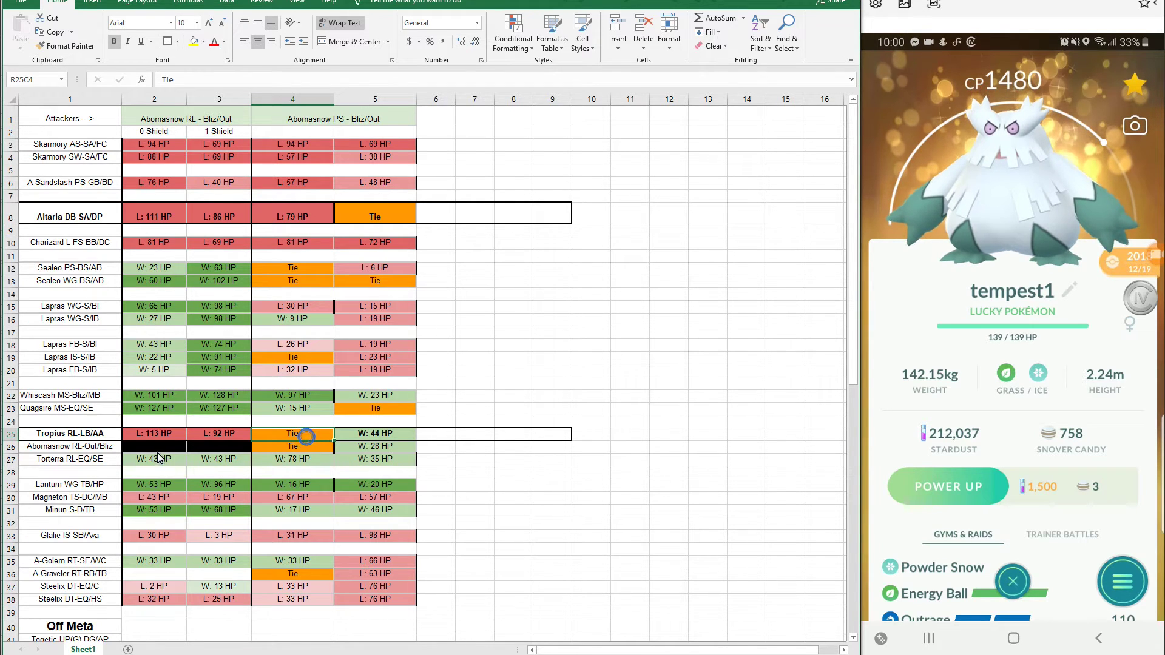
pyautogui.moveTo(154, 421); pyautogui.dragTo(232, 439)
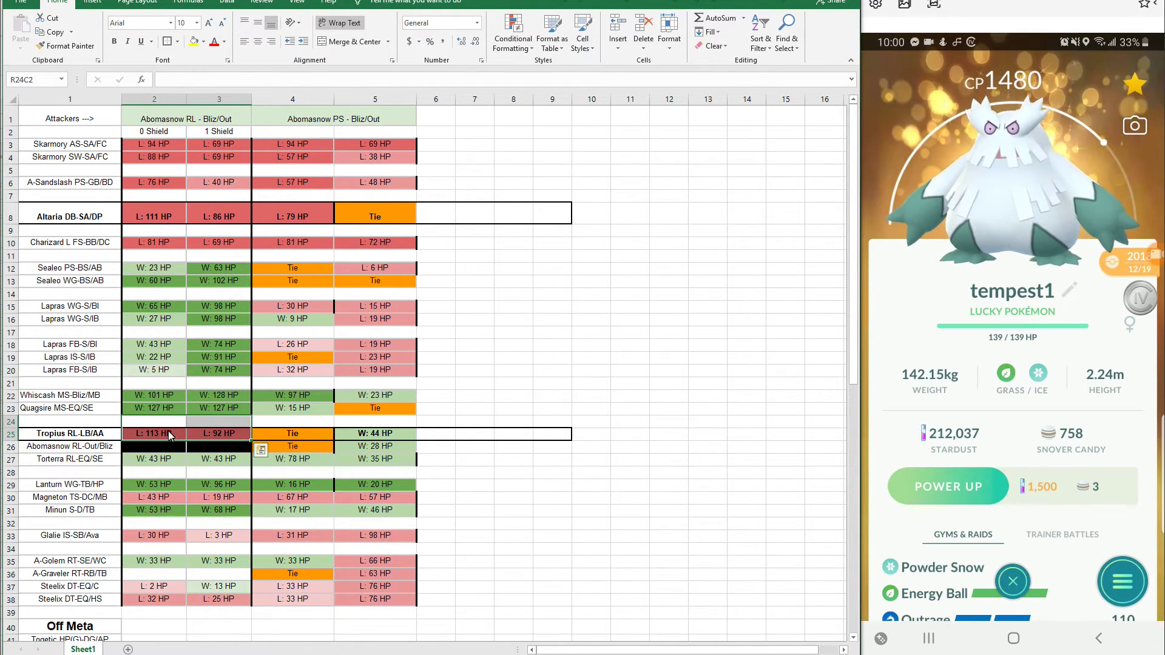
pyautogui.moveTo(148, 437); pyautogui.dragTo(225, 438)
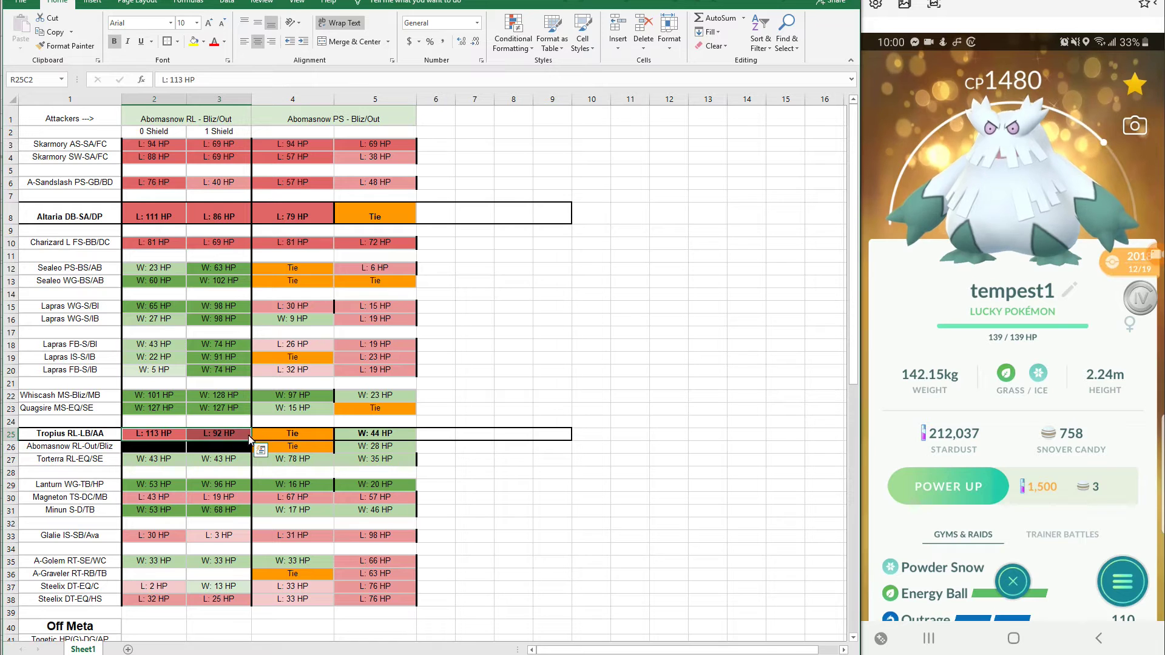
pyautogui.click(290, 435)
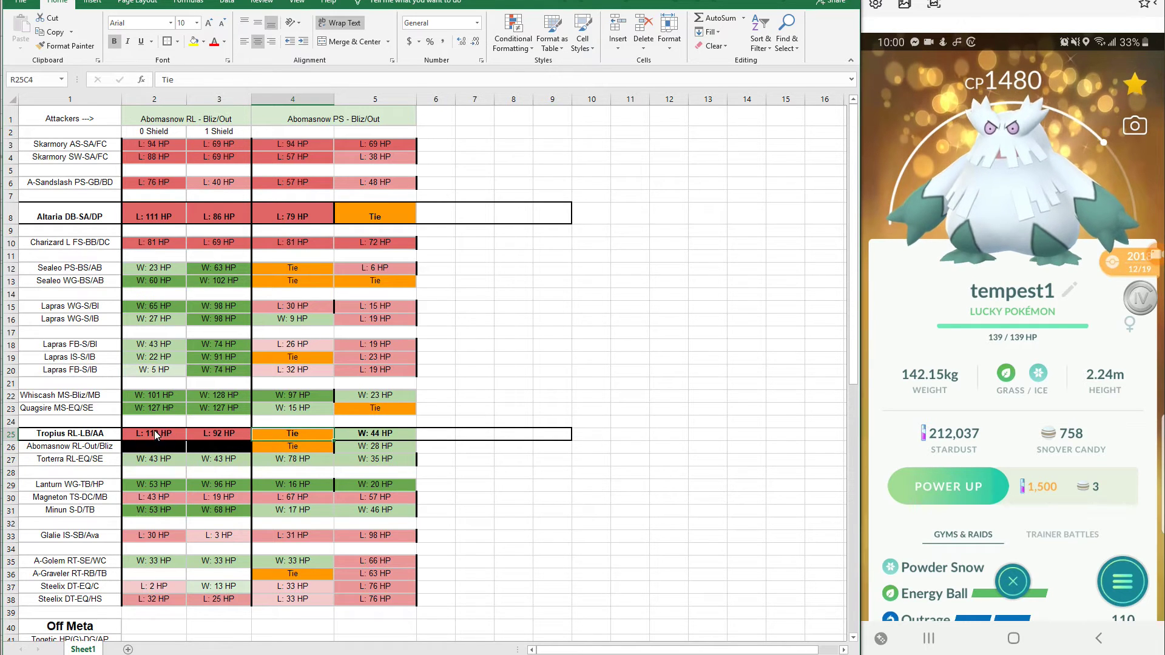
# Compare RL with PS against Tropius, selecting the two 0 Shield results and then the two 1 Shield results.
pyautogui.click(151, 434)
pyautogui.click(294, 433)
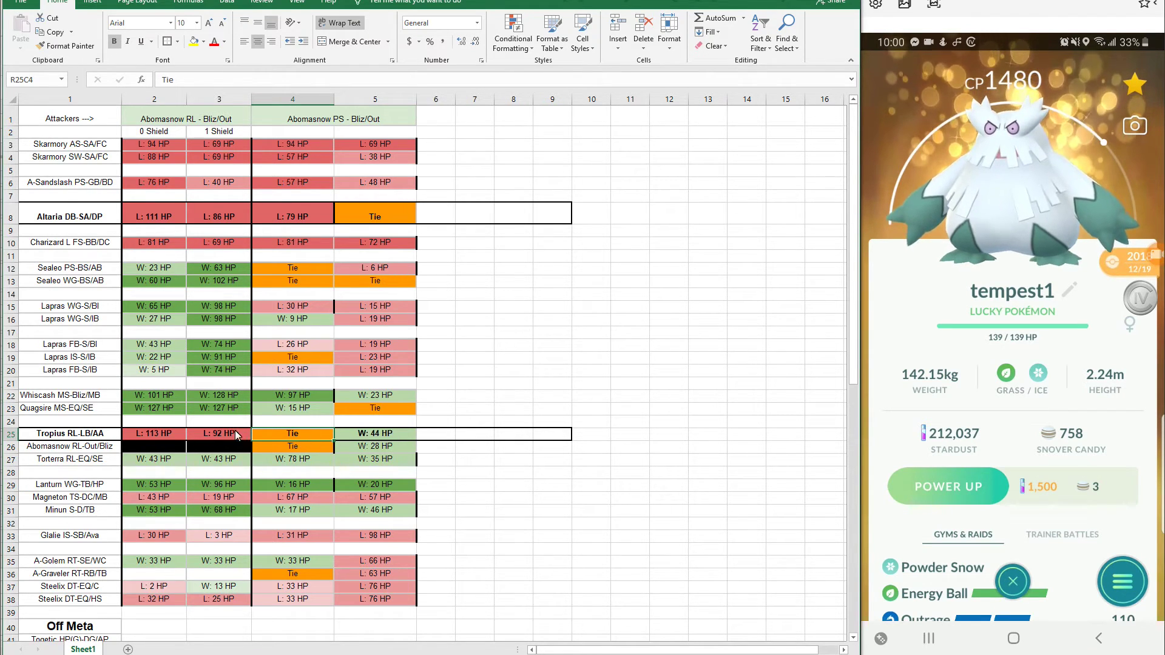
pyautogui.click(216, 434)
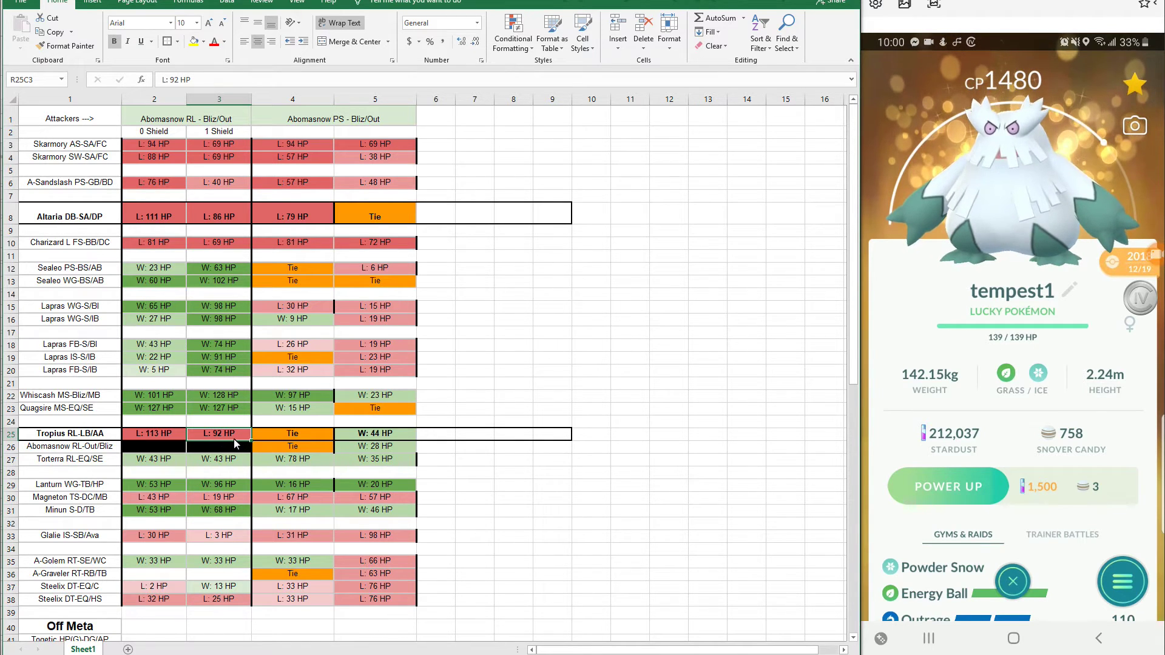
pyautogui.click(382, 434)
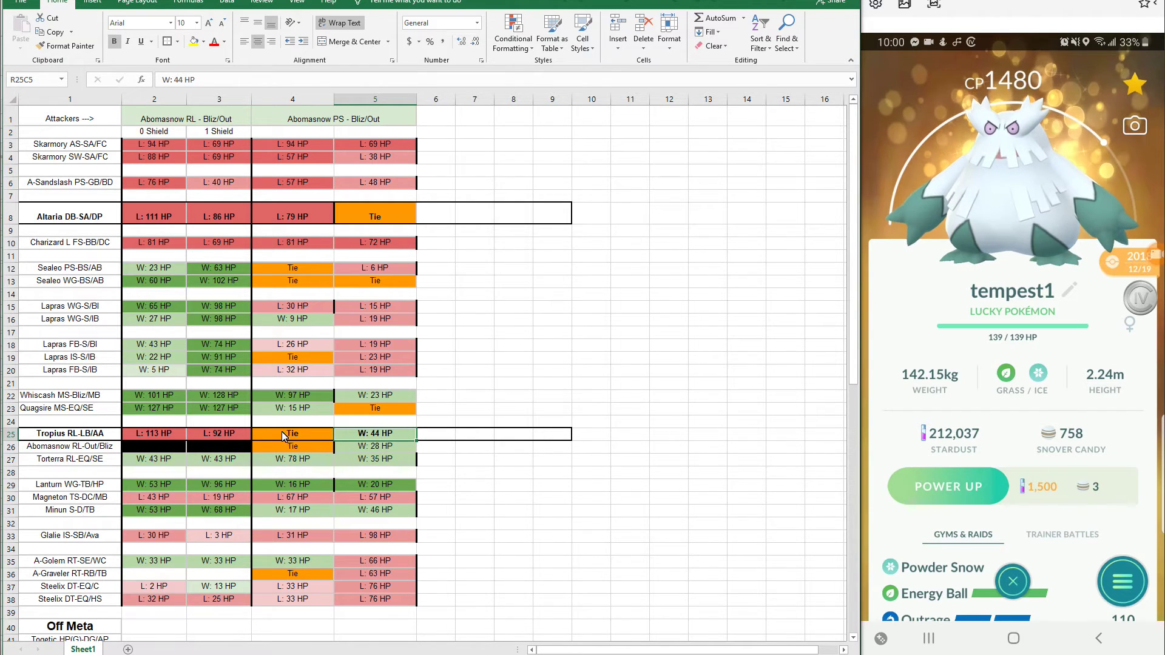
# Highlight all four RL and PS results against Tropius and select the Abomasnow RL - Bliz/Out heading.
pyautogui.click(521, 384)
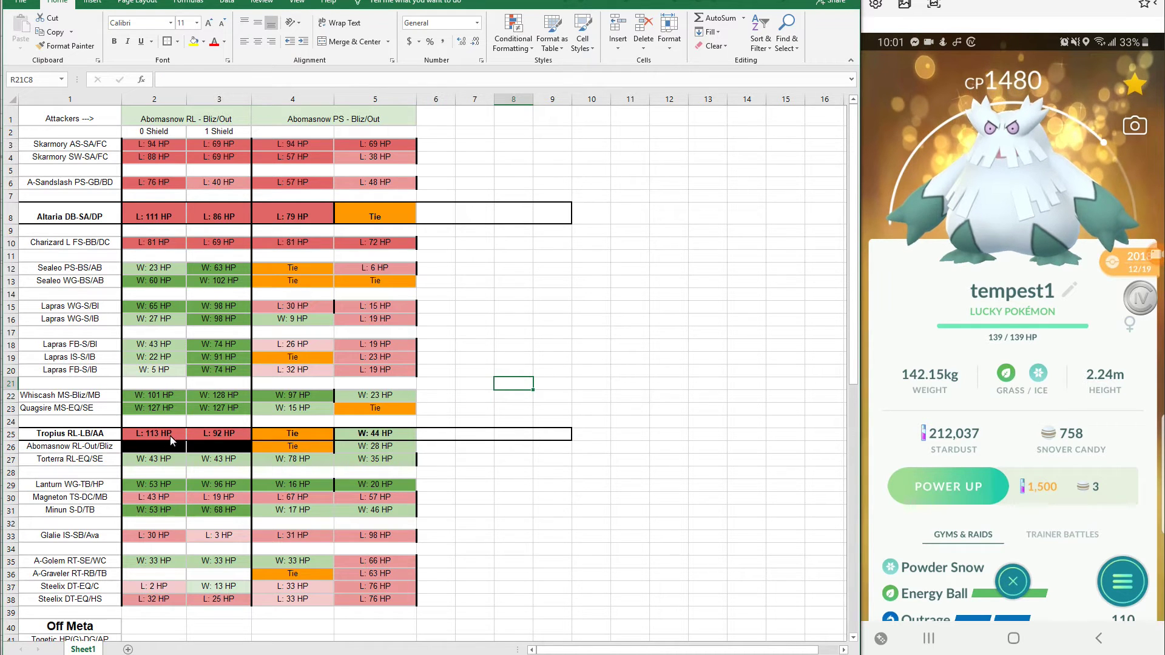
pyautogui.moveTo(170, 436); pyautogui.dragTo(370, 435)
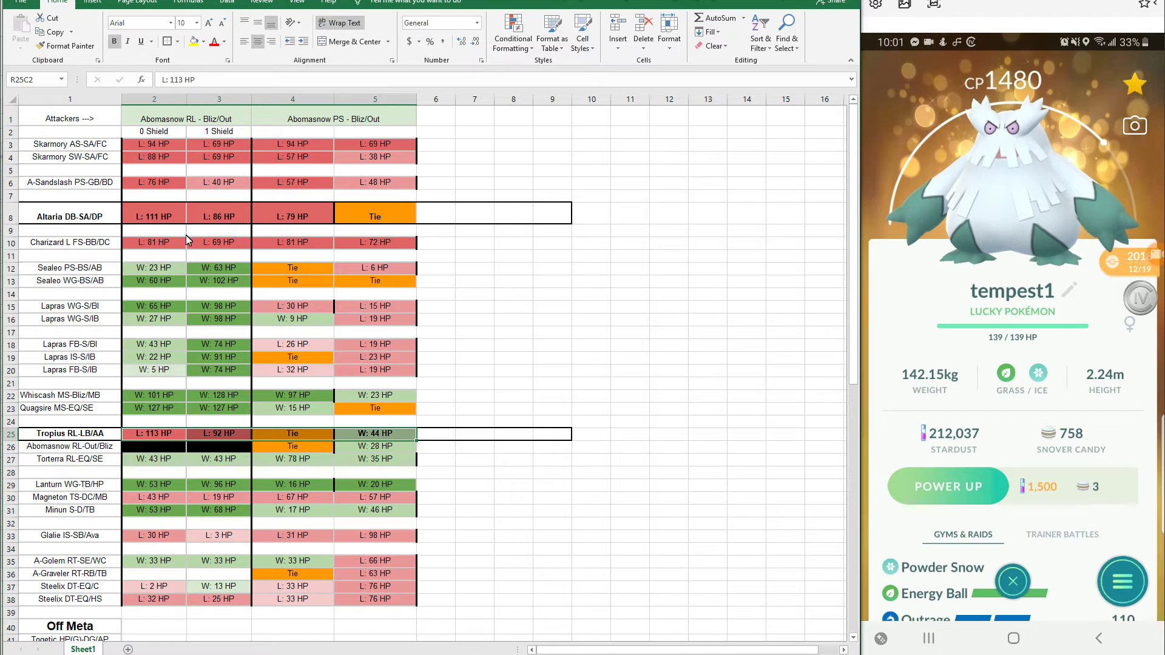
pyautogui.click(194, 122)
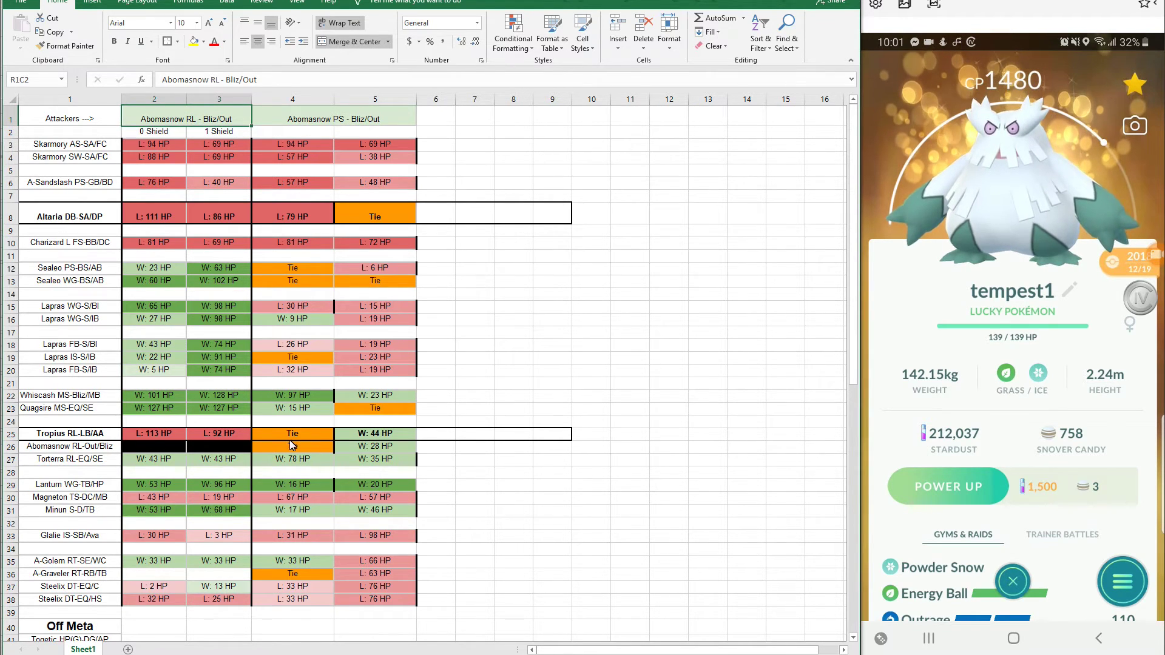
pyautogui.click(507, 487)
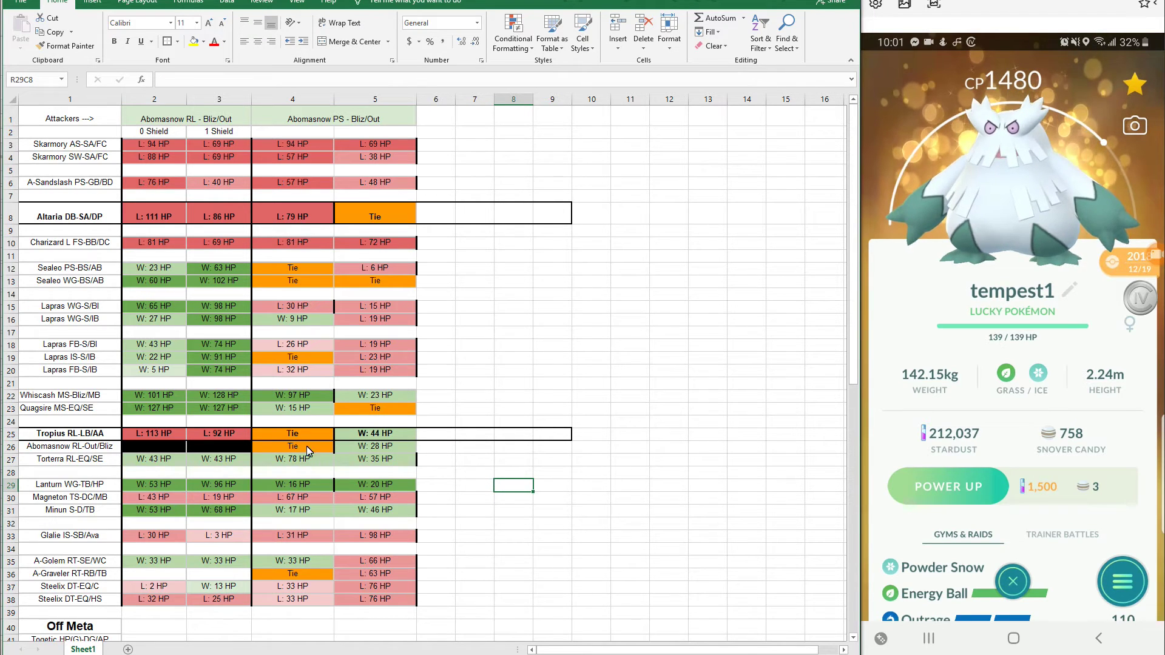
# Review the PS results against the Abomasnow RL-Out/Bliz row for both shield scenarios, unlocking the mirrored phone screen along the way.
pyautogui.click(76, 447)
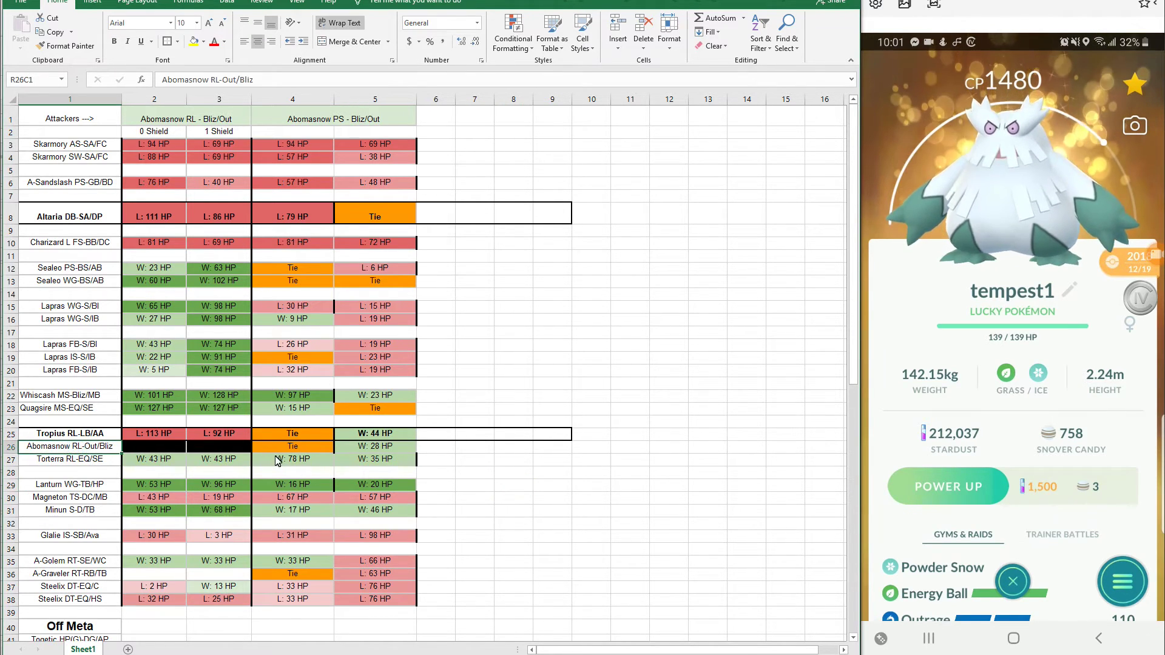
pyautogui.moveTo(281, 451); pyautogui.dragTo(373, 449)
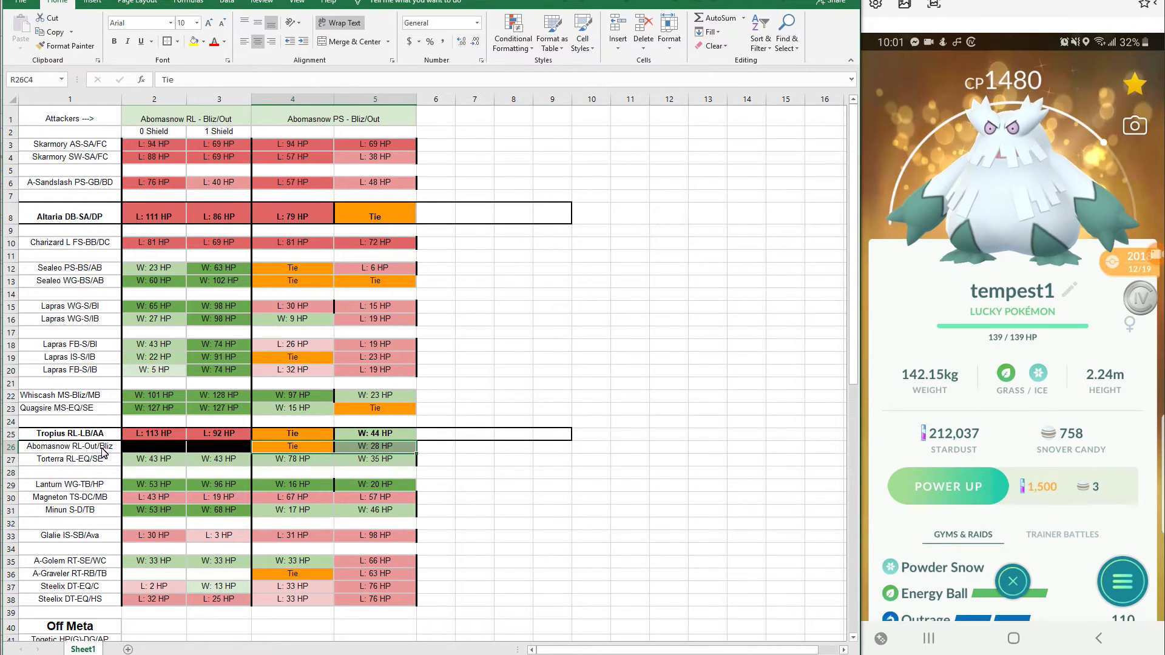
pyautogui.click(298, 450)
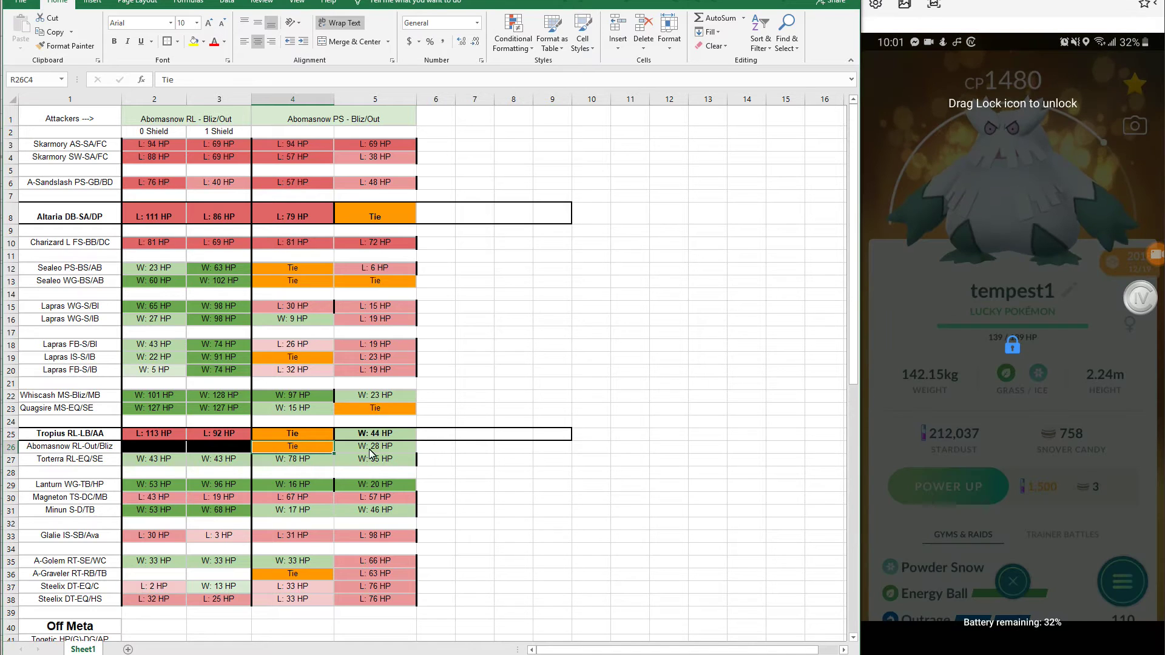
pyautogui.moveTo(970, 341); pyautogui.dragTo(1011, 348)
pyautogui.click(373, 447)
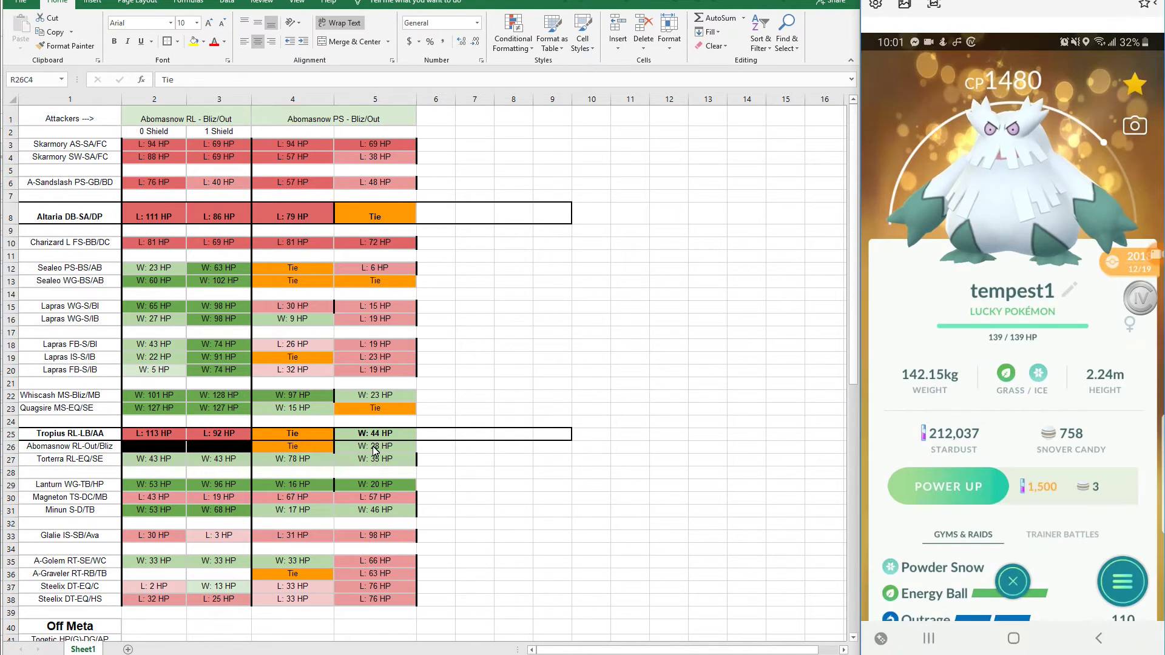
pyautogui.click(375, 446)
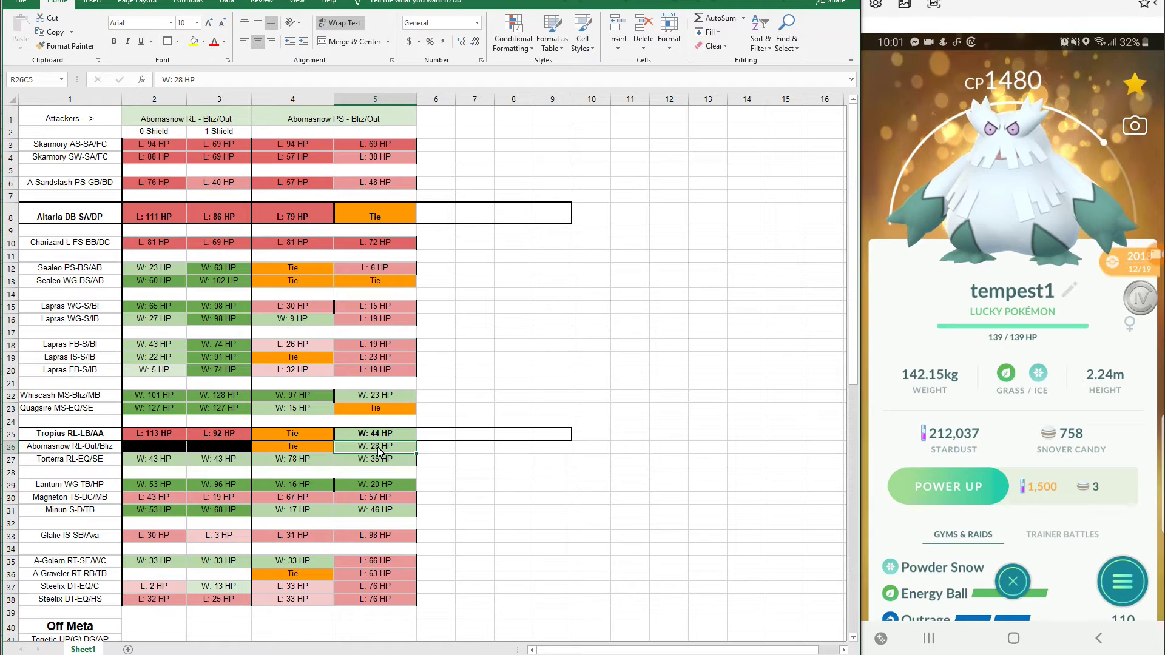
pyautogui.moveTo(341, 452); pyautogui.dragTo(307, 449)
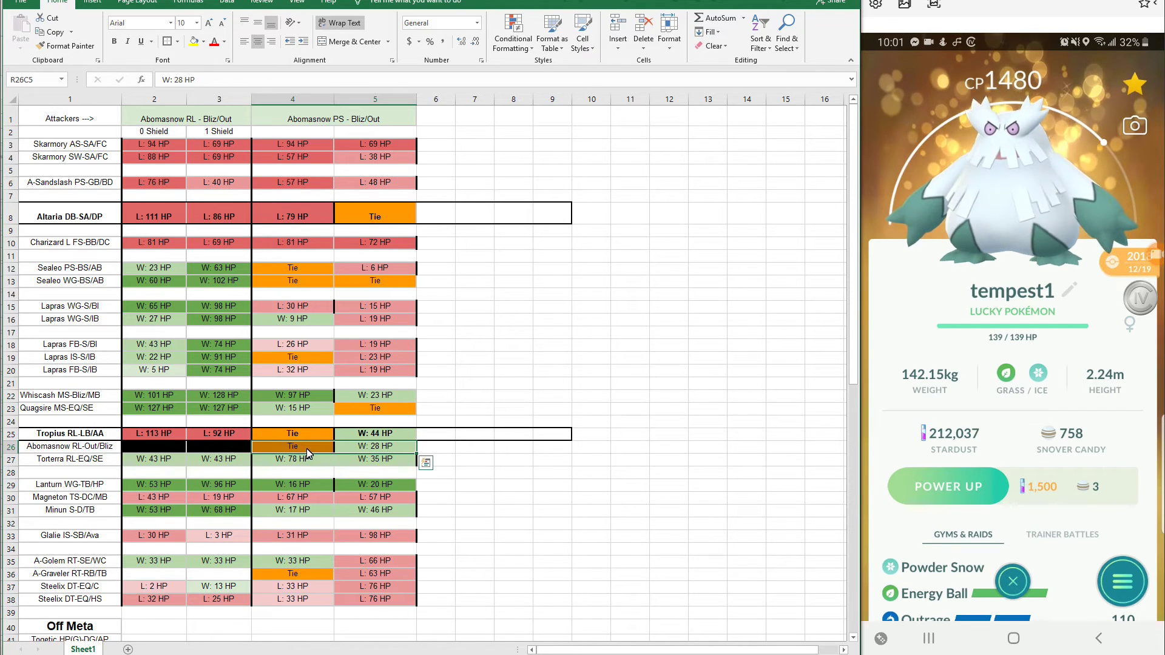
# Highlight the full Tropius and Abomasnow RL-Out/Bliz rows together and select the PS 0 Shield result against Torterra RL-EQ/SE.
pyautogui.moveTo(55, 436); pyautogui.dragTo(377, 451)
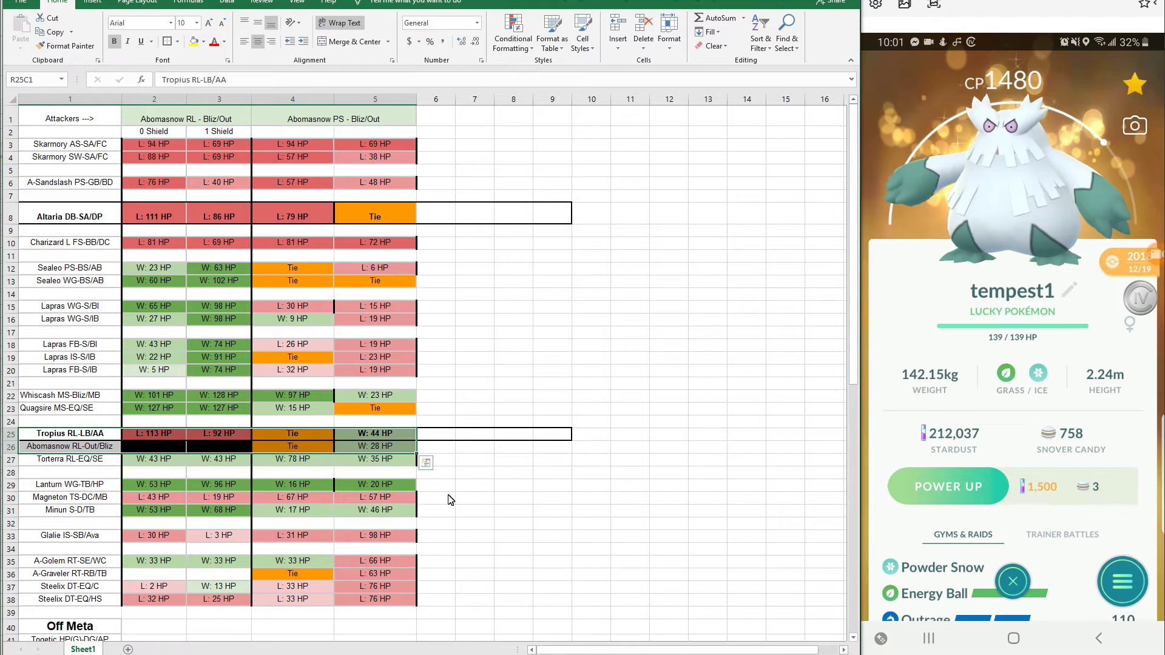
pyautogui.moveTo(67, 435); pyautogui.dragTo(345, 449)
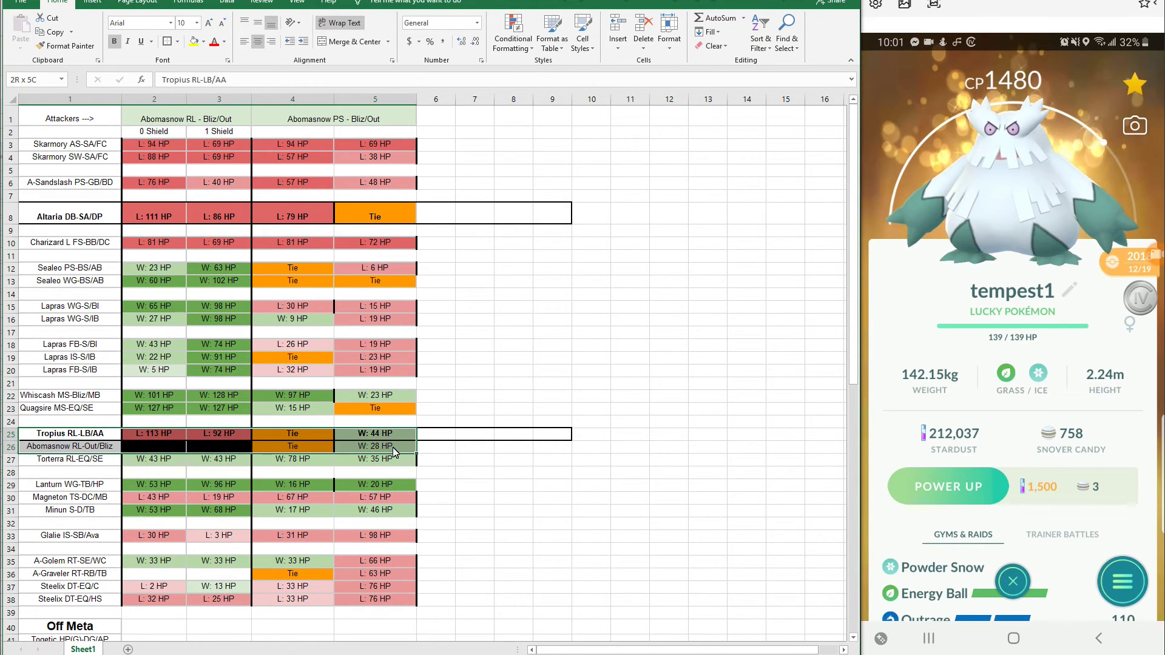
pyautogui.click(552, 473)
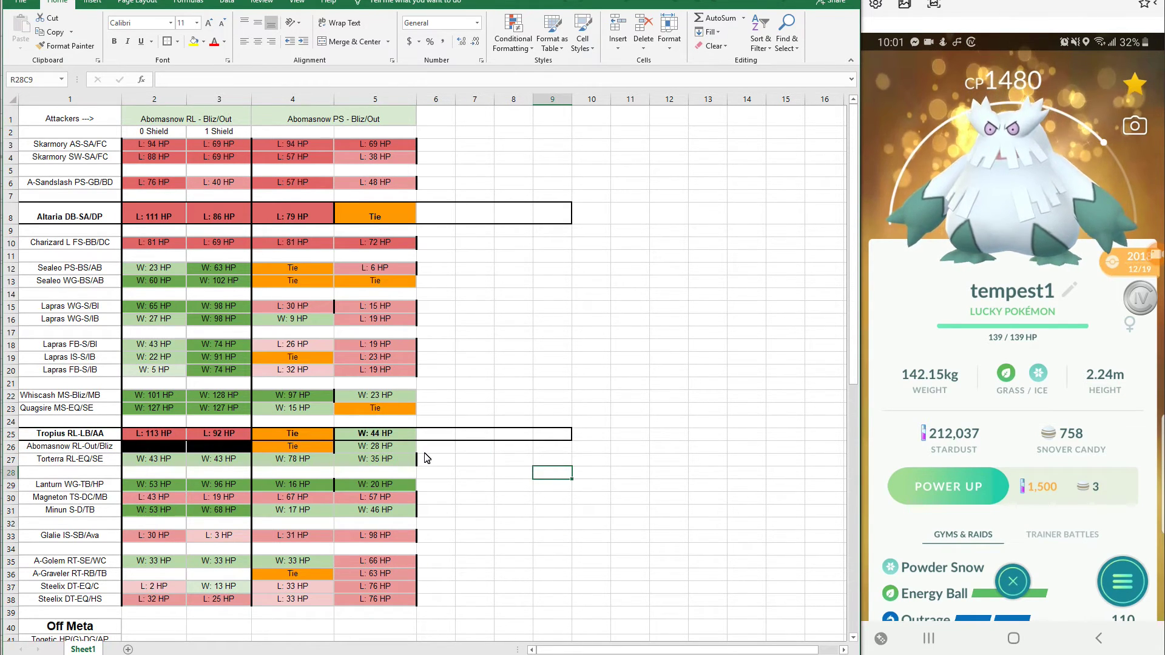
pyautogui.moveTo(104, 435); pyautogui.dragTo(370, 448)
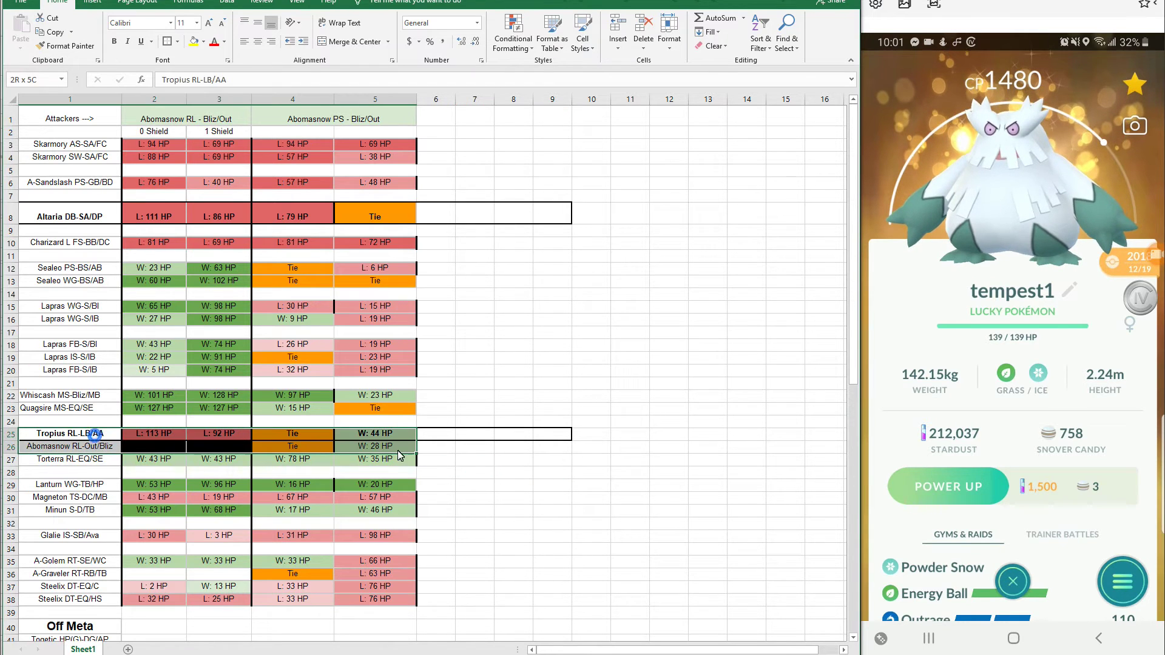
pyautogui.click(287, 462)
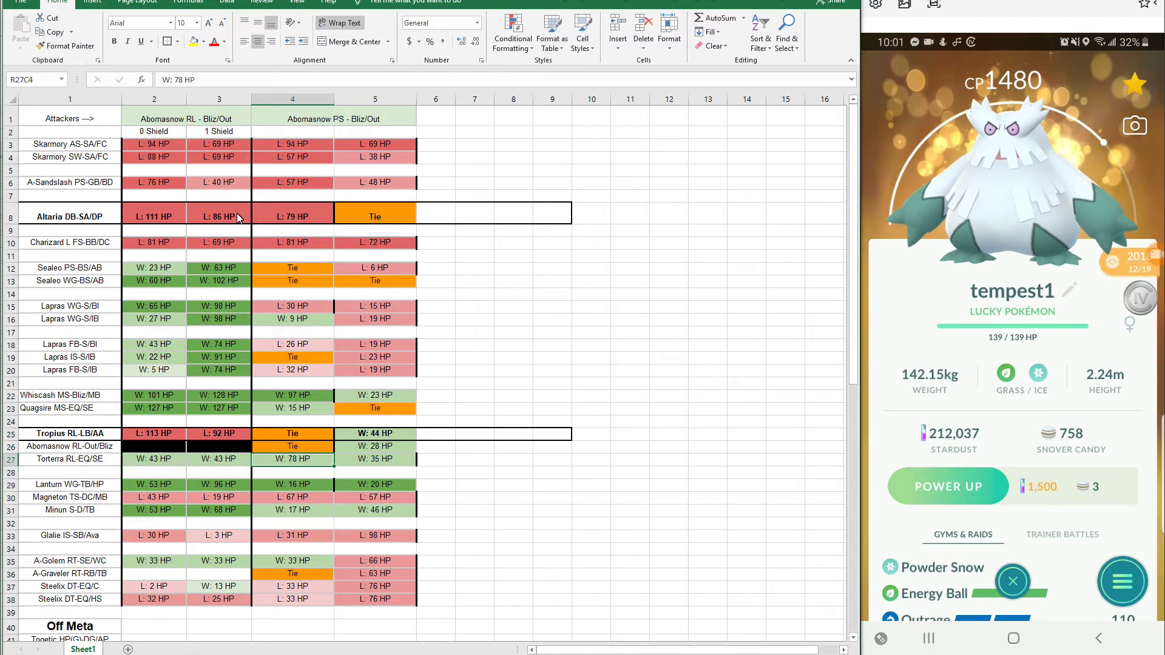
# Select the PS 0 Shield result against Altaria DB-SA/DP and highlight both of its RL results for comparison.
pyautogui.click(283, 222)
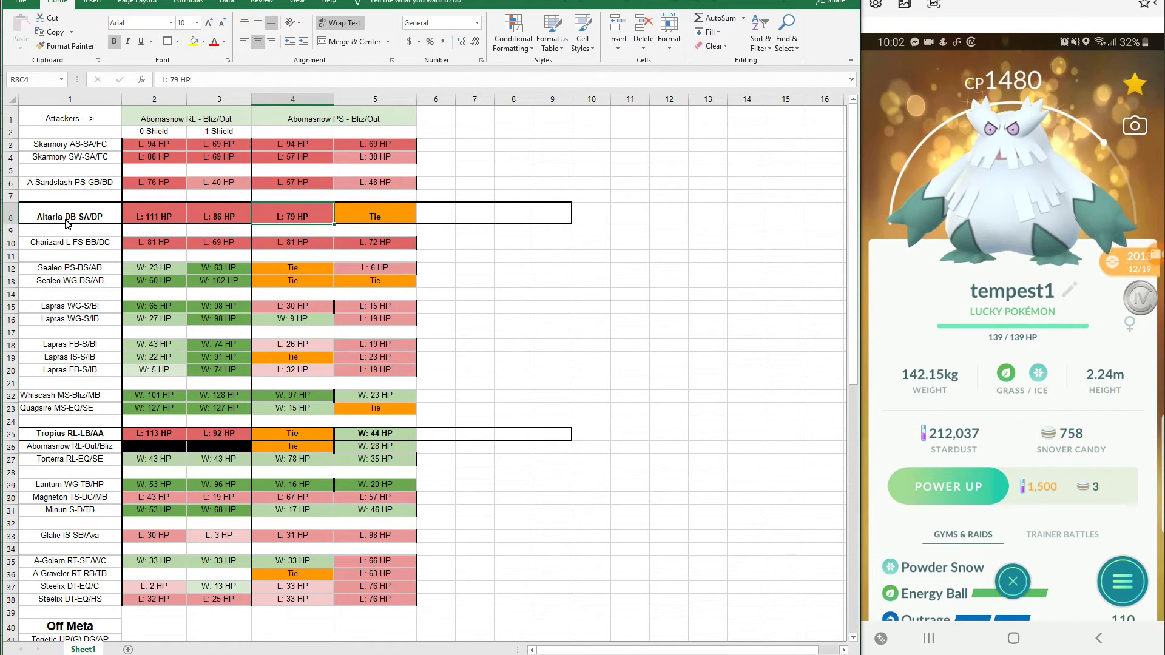
pyautogui.moveTo(143, 220); pyautogui.dragTo(242, 229)
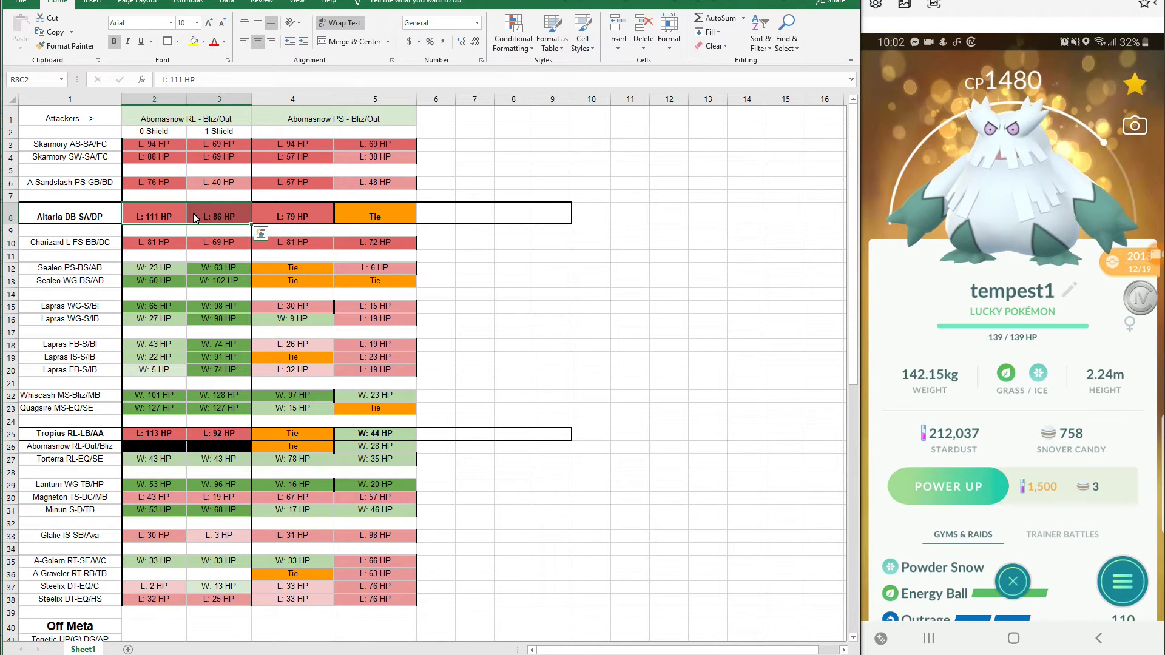
pyautogui.moveTo(234, 220); pyautogui.dragTo(152, 225)
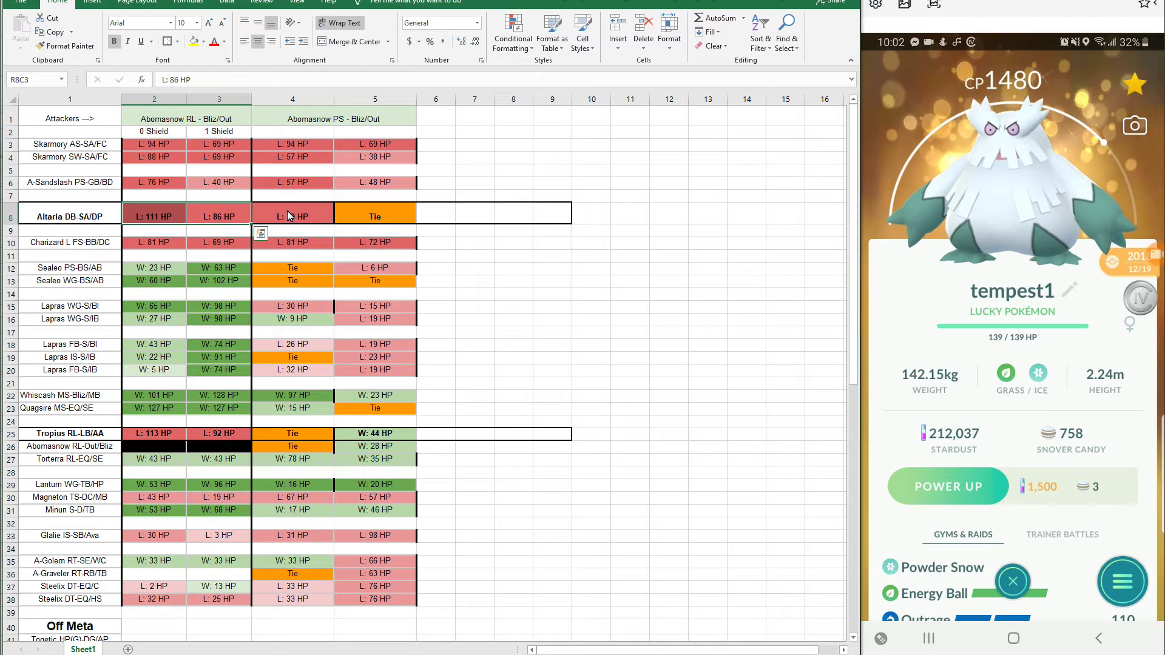
# Compare the two PS results against Altaria DB-SA/DP, highlighting them together and then selecting the 0 Shield and 1 Shield cells separately.
pyautogui.moveTo(291, 213); pyautogui.dragTo(376, 213)
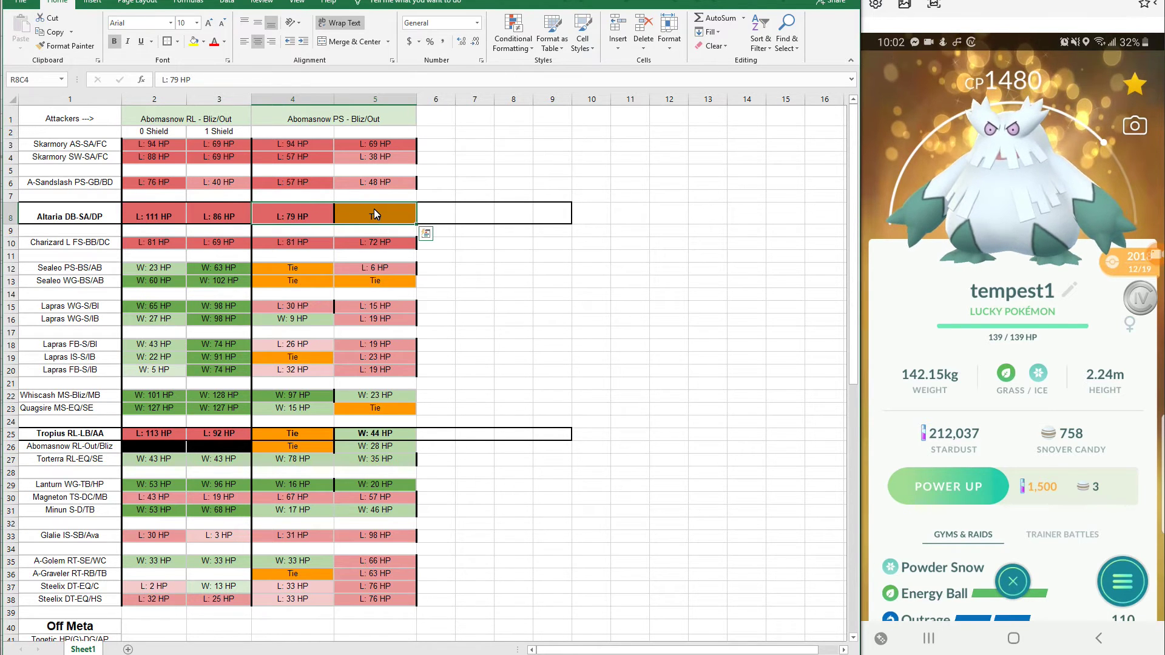
pyautogui.click(301, 216)
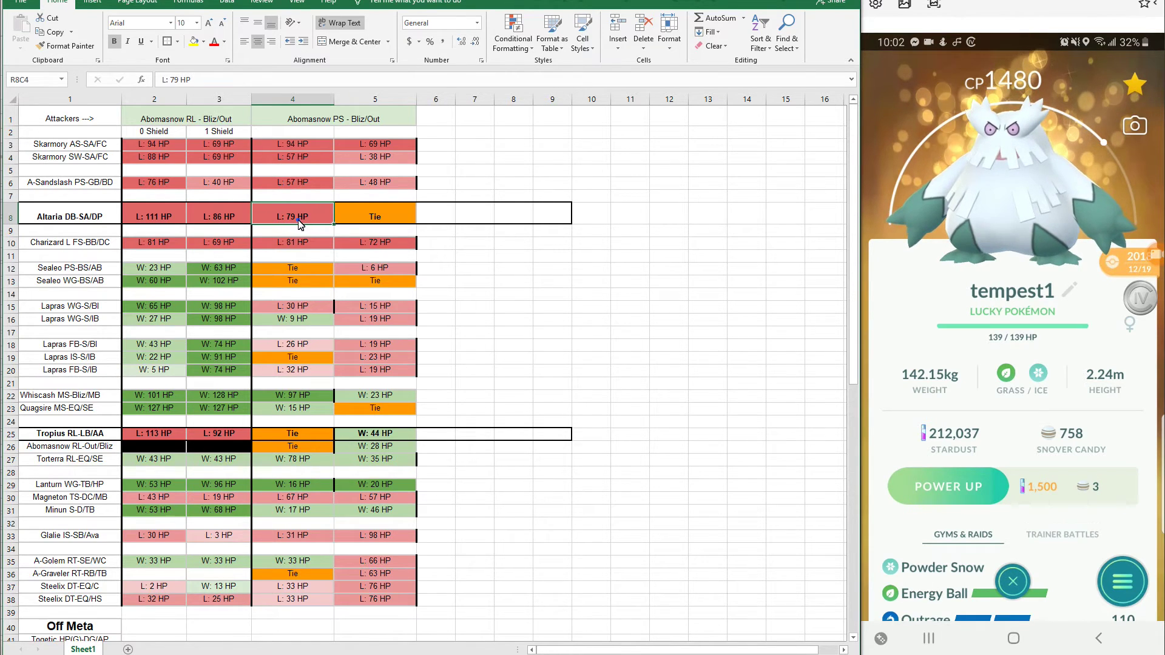
pyautogui.doubleClick(298, 218)
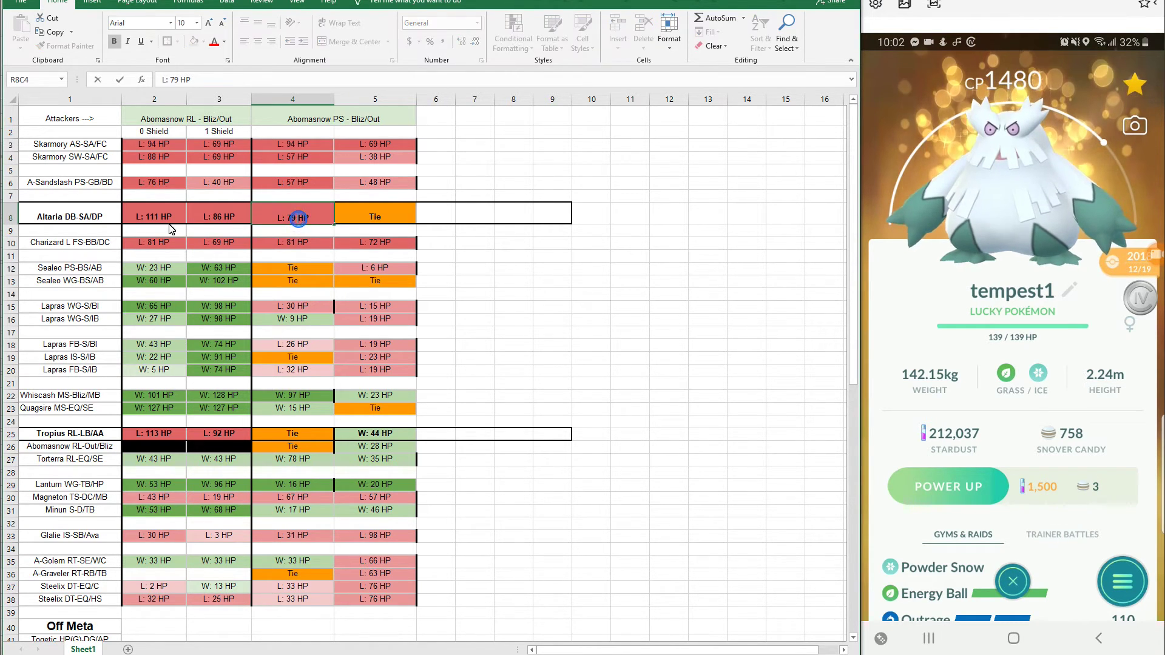
pyautogui.click(167, 228)
pyautogui.click(304, 219)
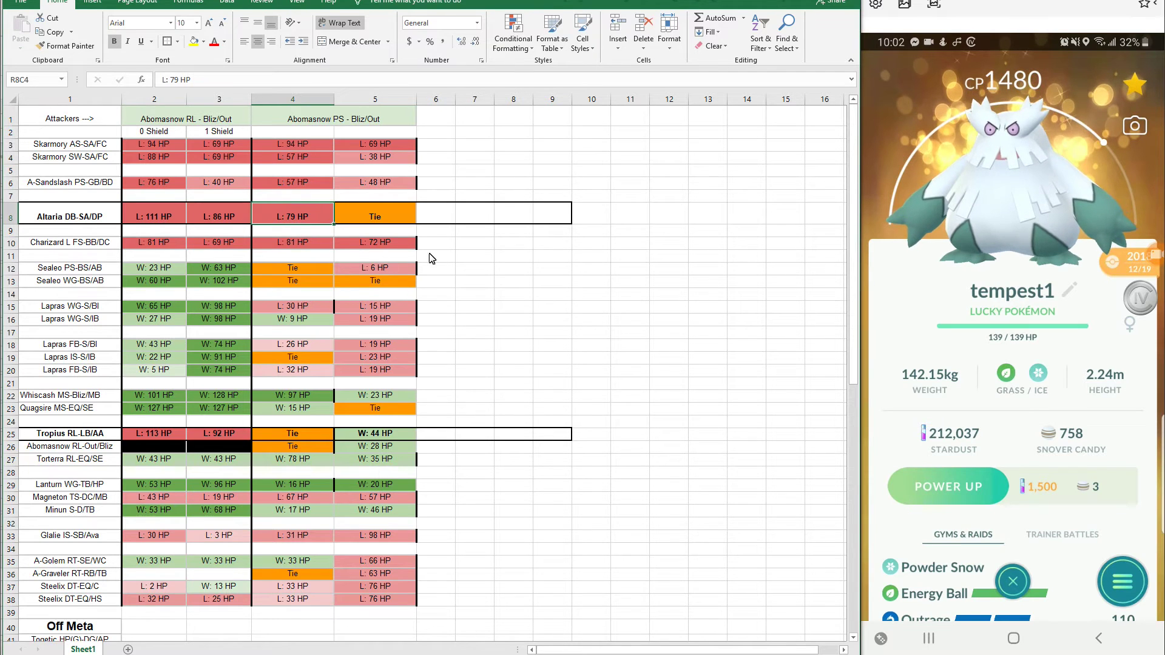
pyautogui.click(368, 216)
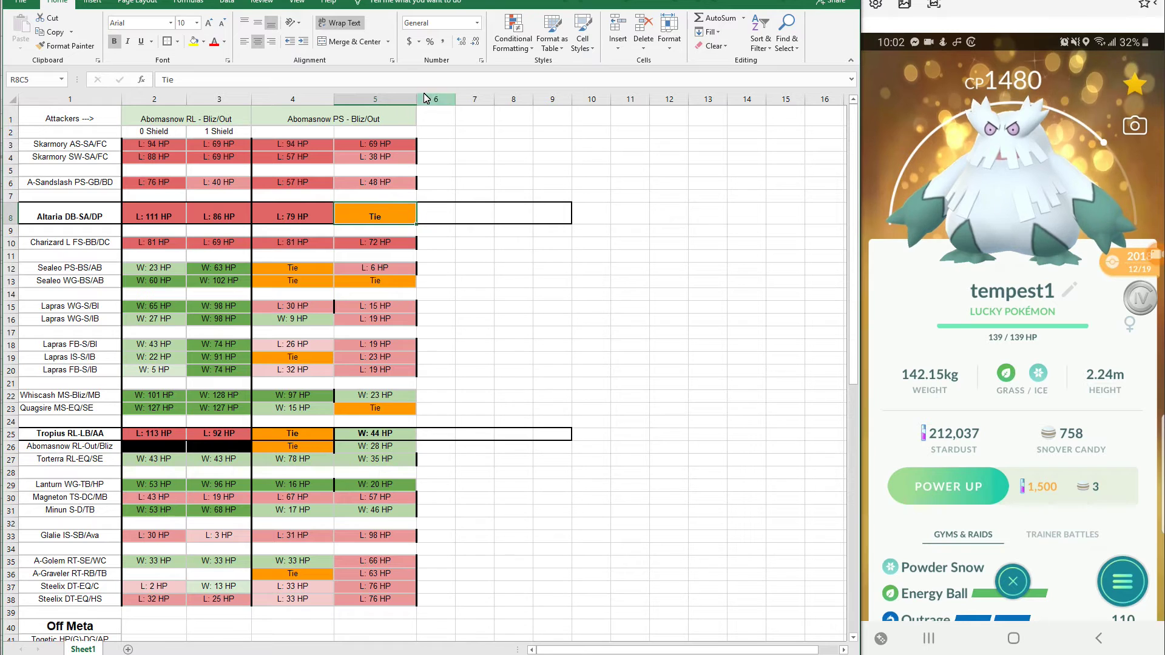
# Replace Bliz with EB in the PS column heading so it reads Abomasnow PS - EB/Out.
pyautogui.doubleClick(358, 121)
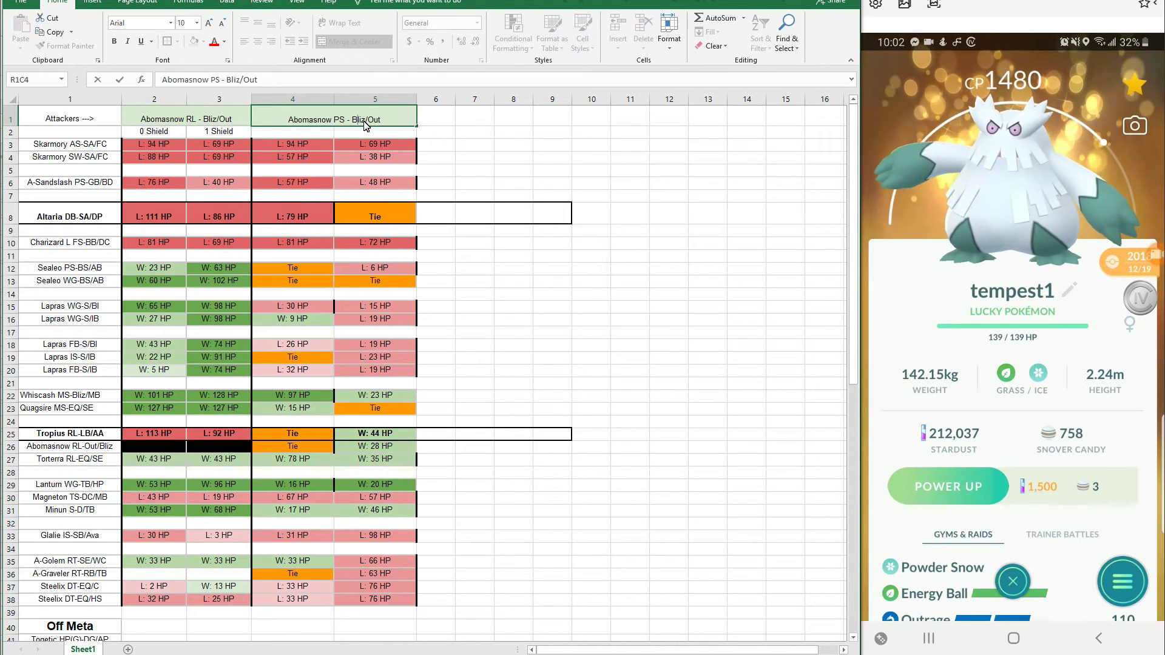
pyautogui.doubleClick(361, 121)
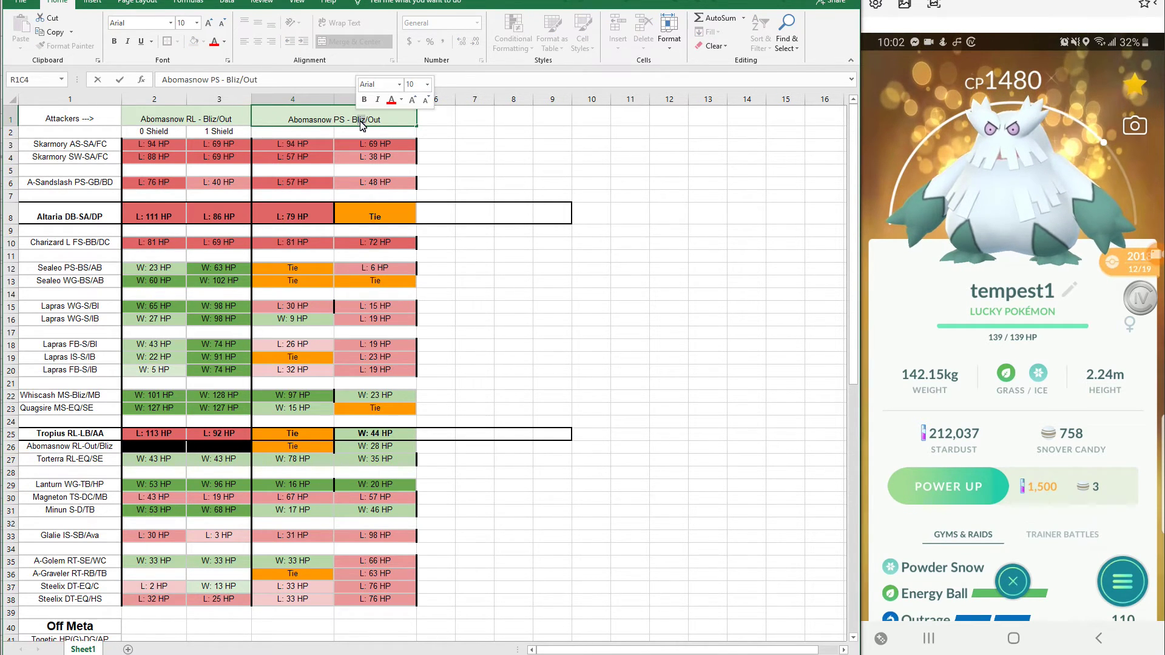
pyautogui.press('BackSpace')
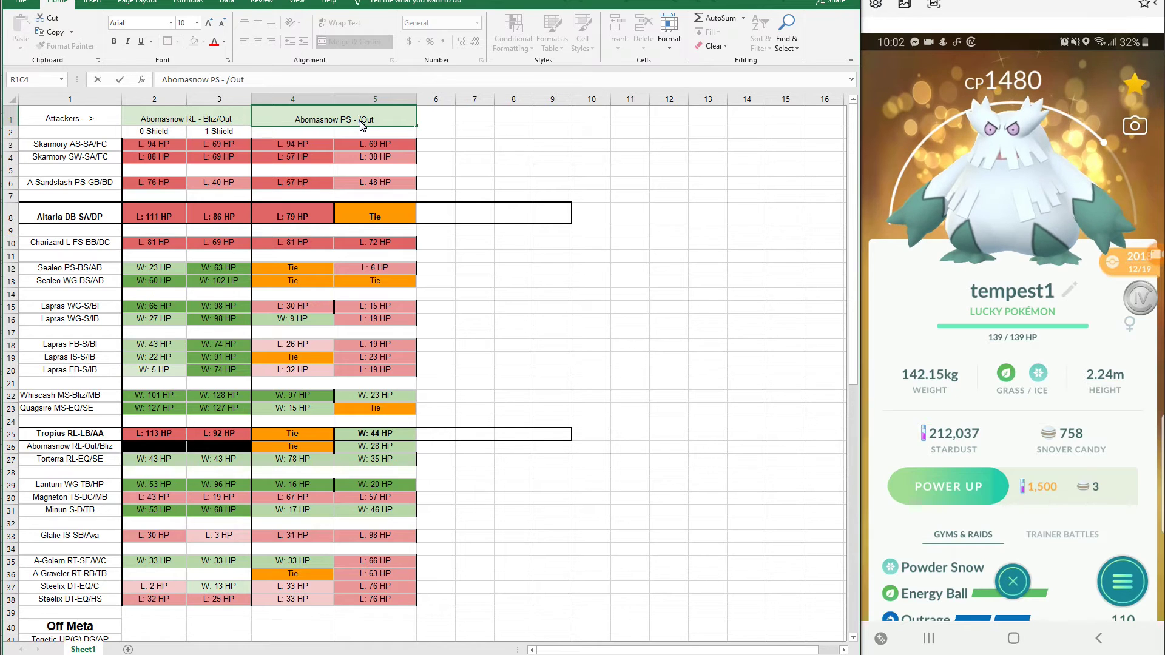
pyautogui.write('EB')
pyautogui.click(507, 298)
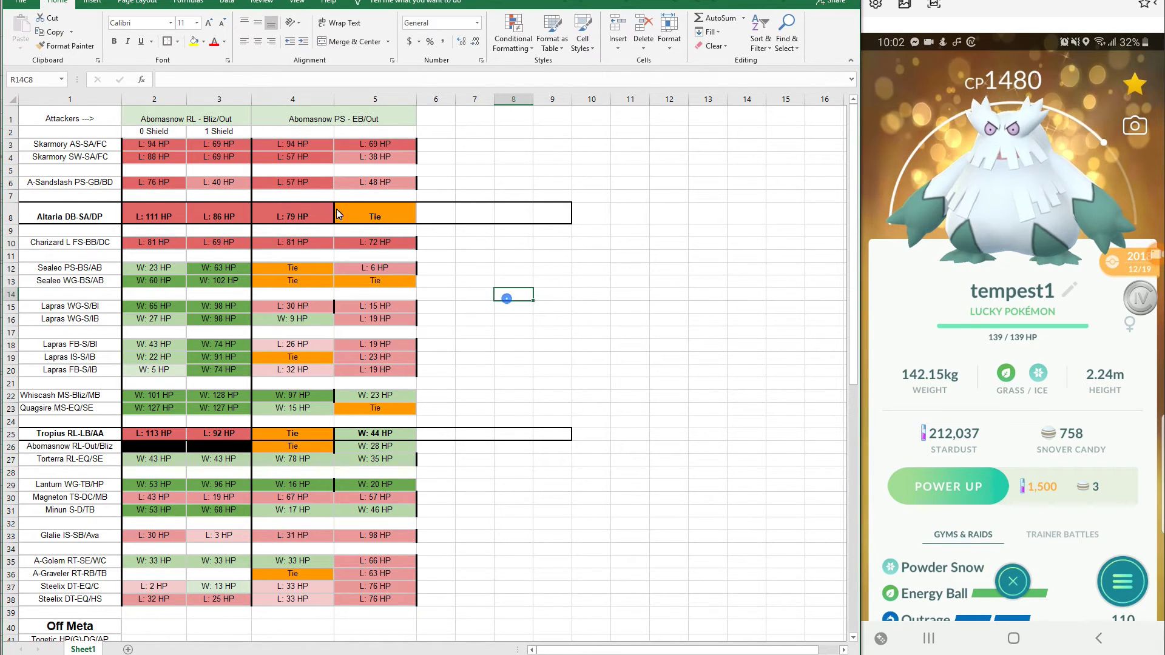
# Review the PS 1 Shield result against Altaria DB-SA/DP, checking it with the Abomasnow PS - EB/Out heading and the Altaria row label.
pyautogui.click(368, 218)
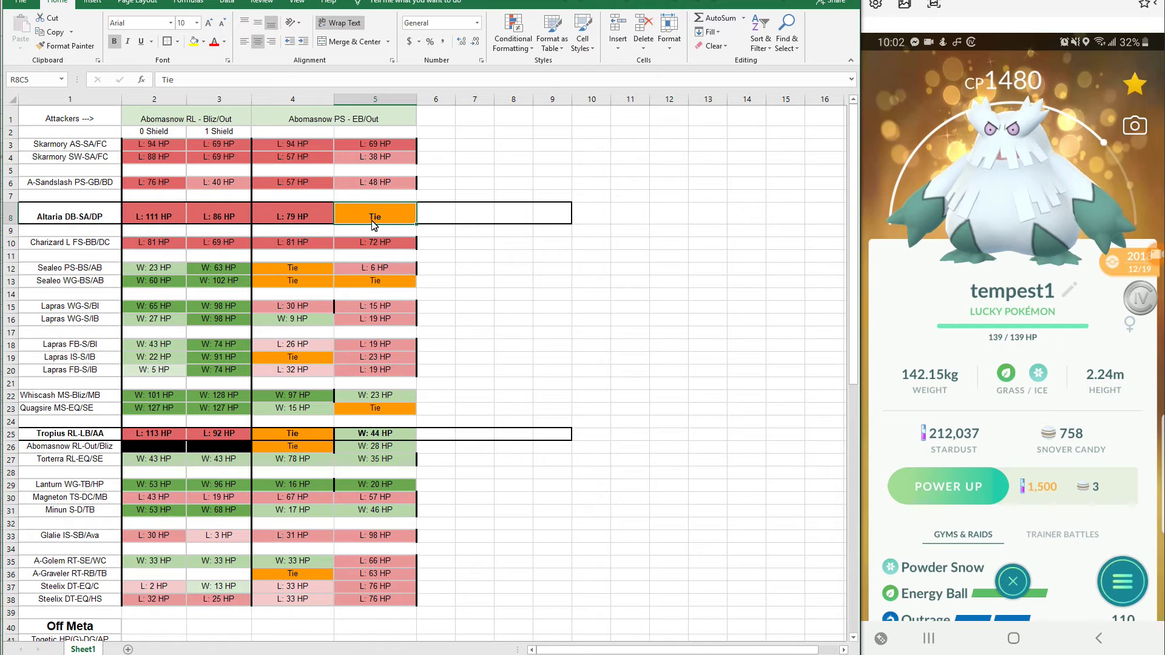
pyautogui.click(376, 125)
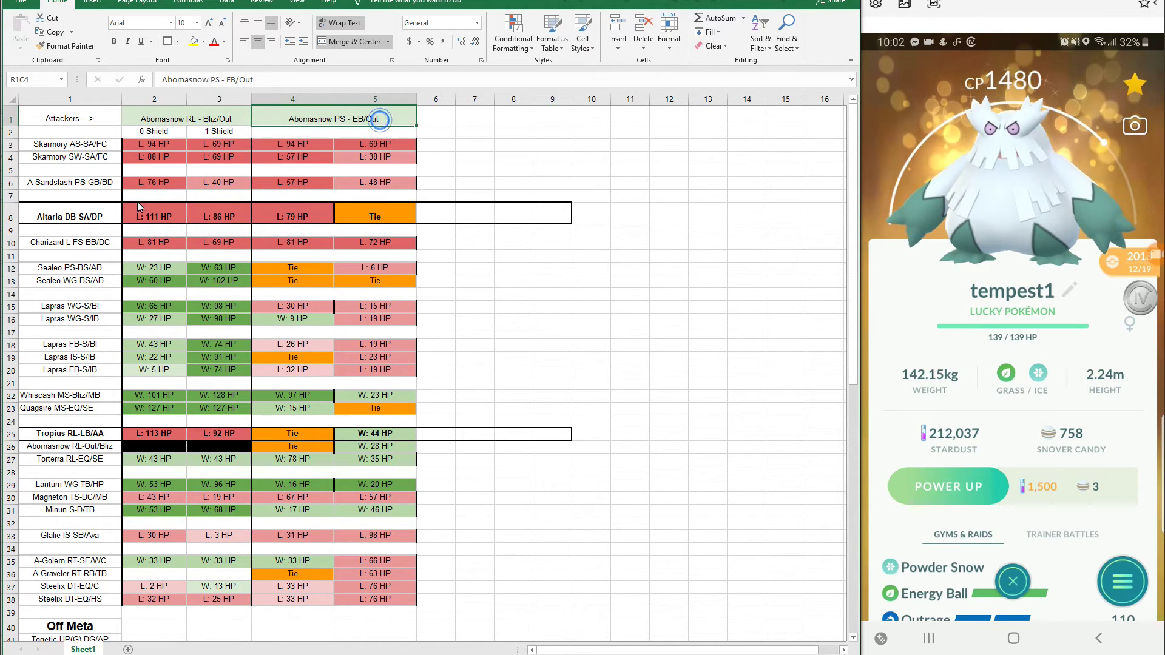
pyautogui.click(81, 223)
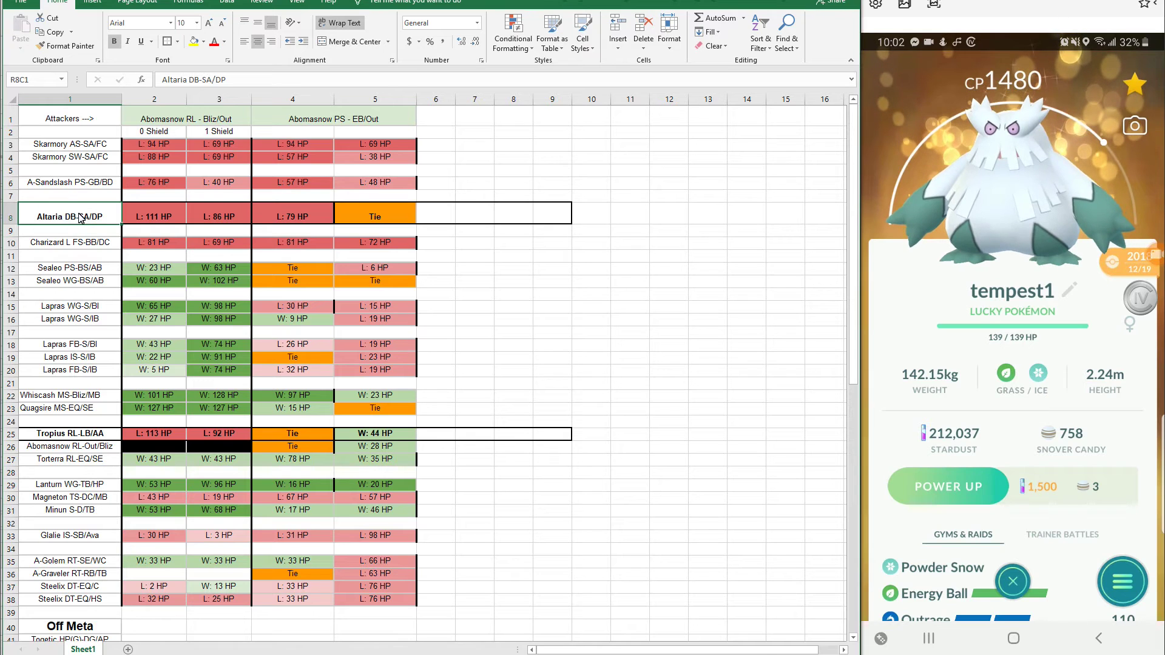
pyautogui.click(410, 217)
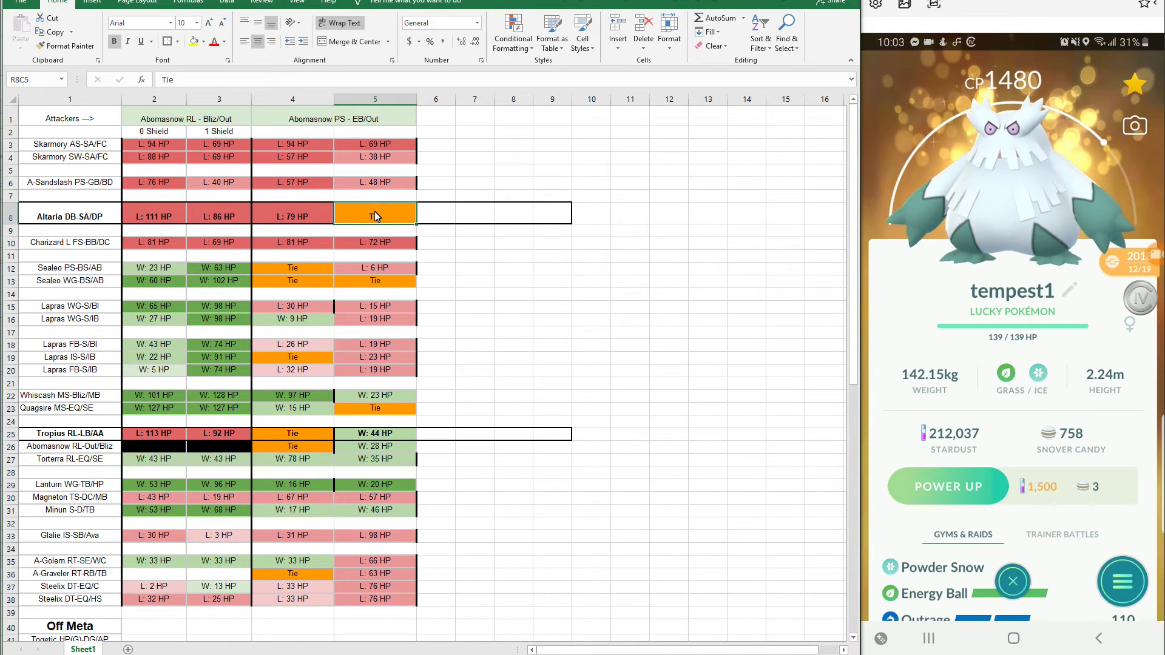
# Highlight the PS results for the block from A-Golem RT-SE/WC to Steelix DT-EQ/HS, ending on the Steelix DT-EQ/HS pair.
pyautogui.scroll(-3, 476, 417)
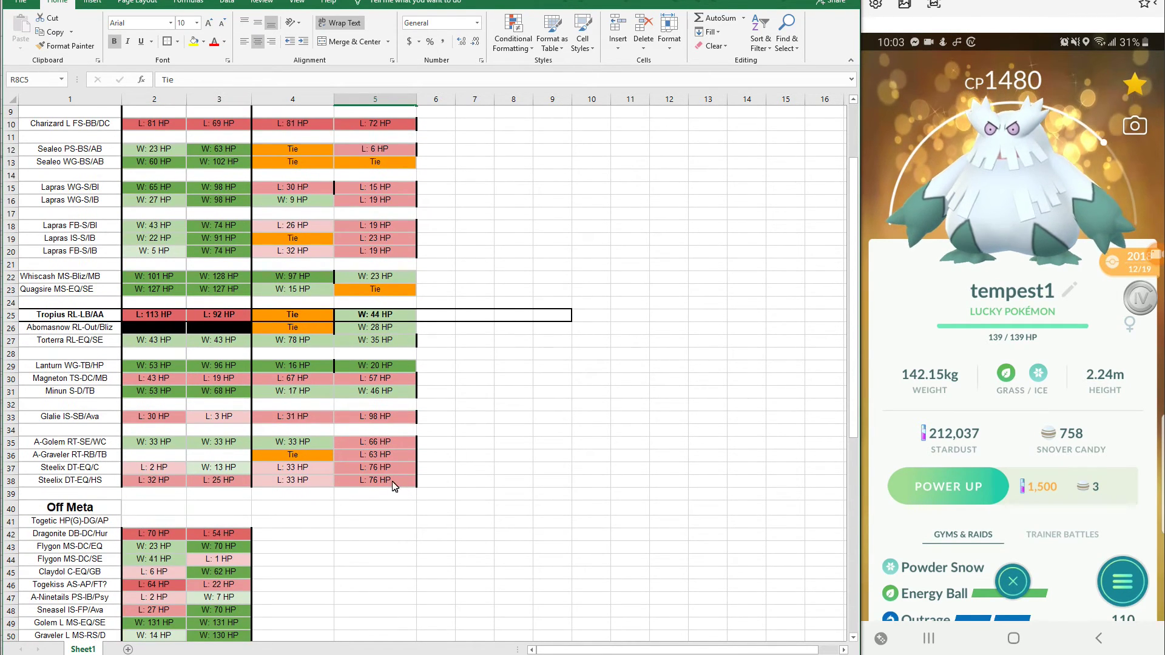
pyautogui.moveTo(391, 485); pyautogui.dragTo(295, 449)
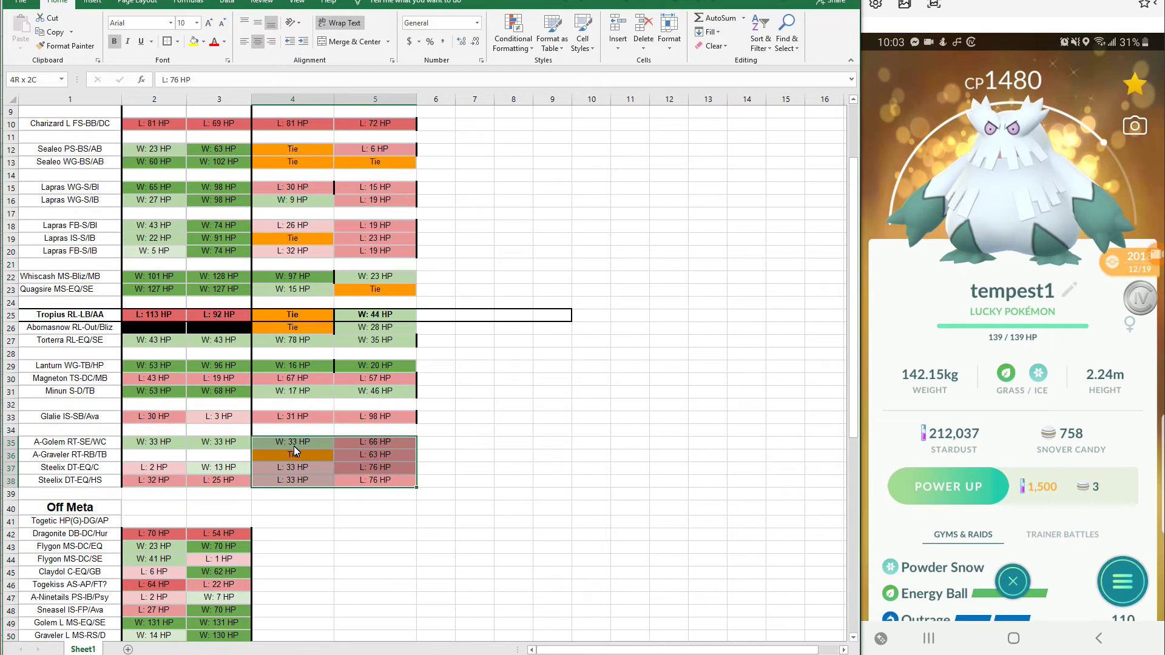
pyautogui.click(296, 448)
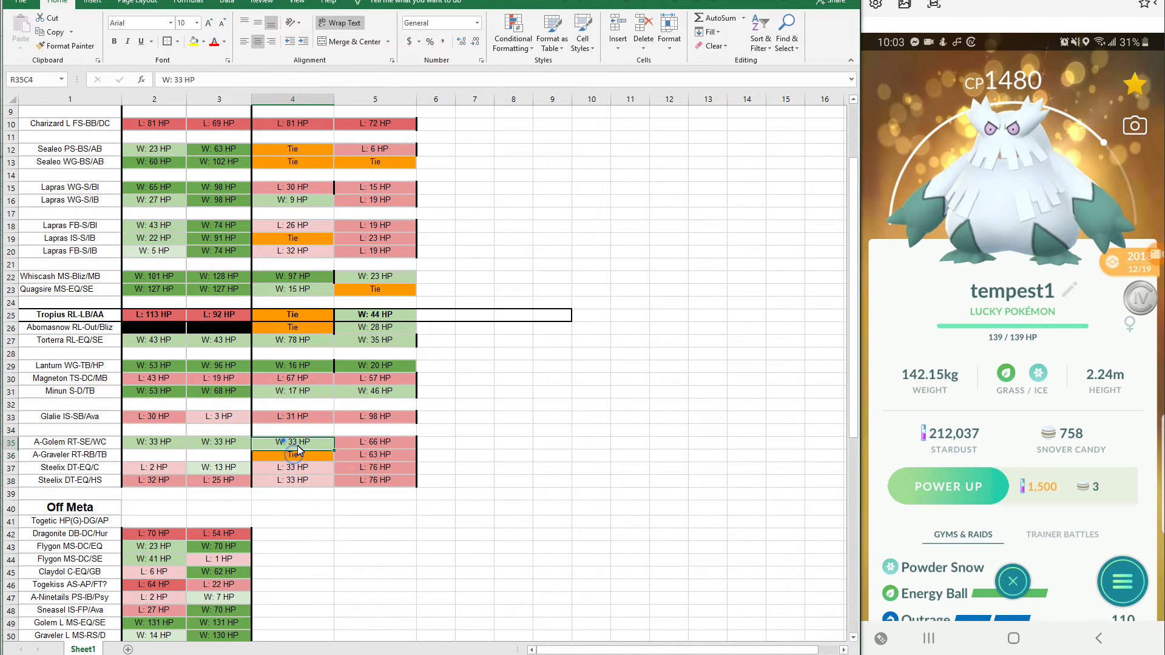
pyautogui.moveTo(298, 449); pyautogui.dragTo(382, 483)
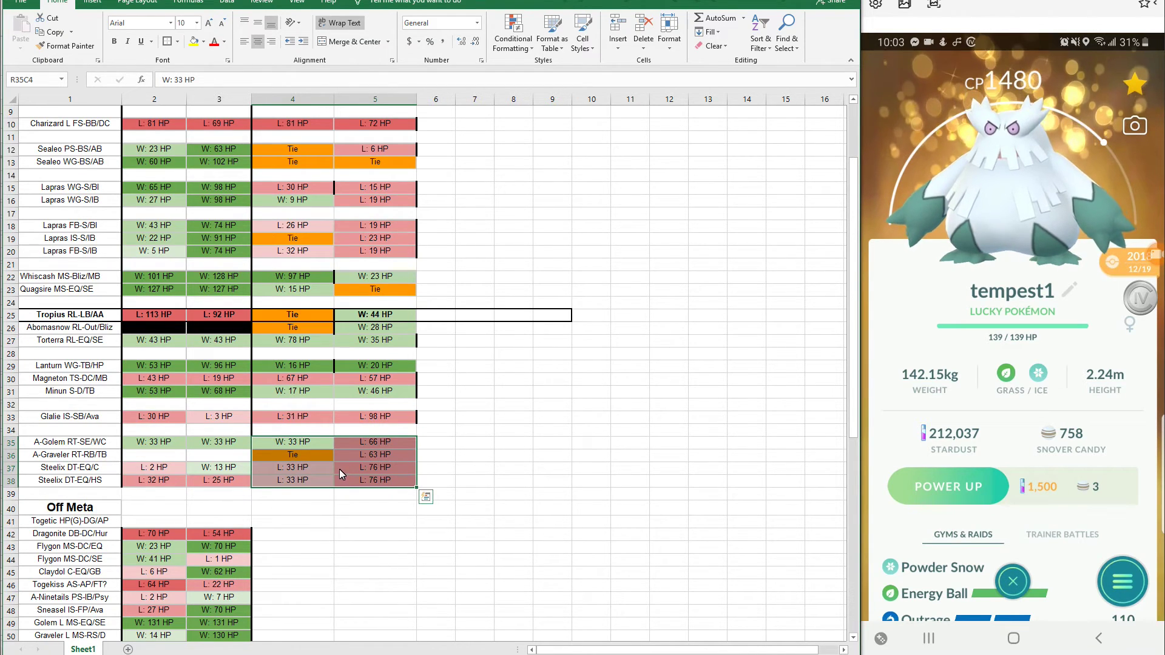
pyautogui.click(306, 482)
pyautogui.hotkey('shift', 'Right')
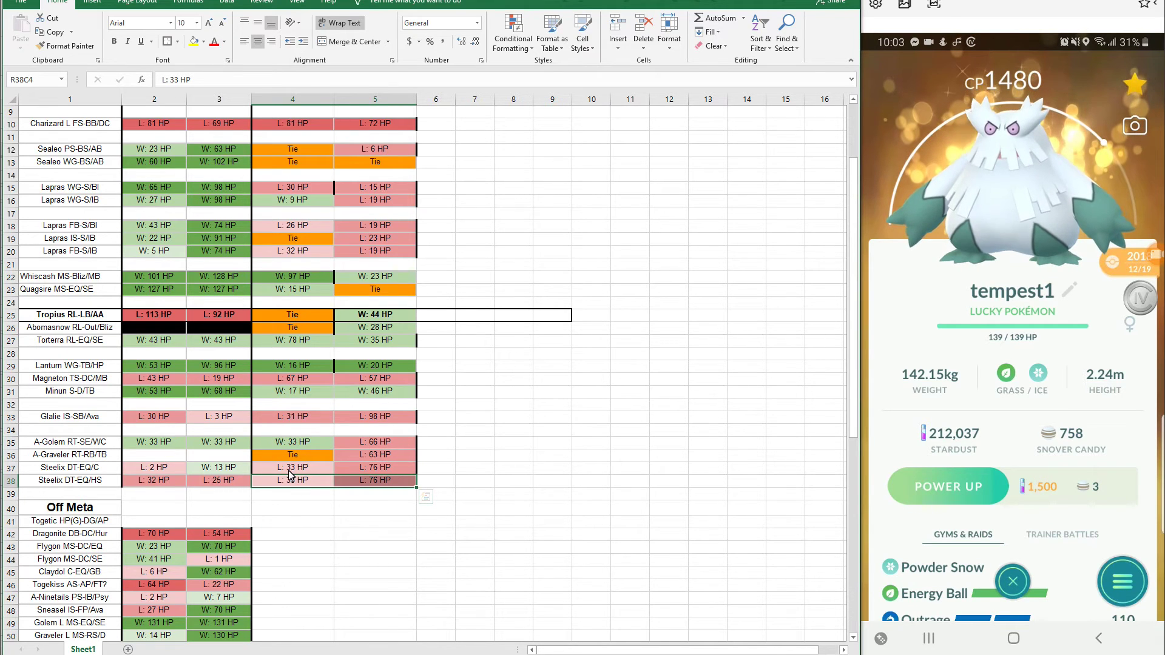
# Select the PS 0 Shield results against A-Graveler and A-Golem, and highlight the PS 1 Shield results from A-Golem to Steelix.
pyautogui.click(295, 454)
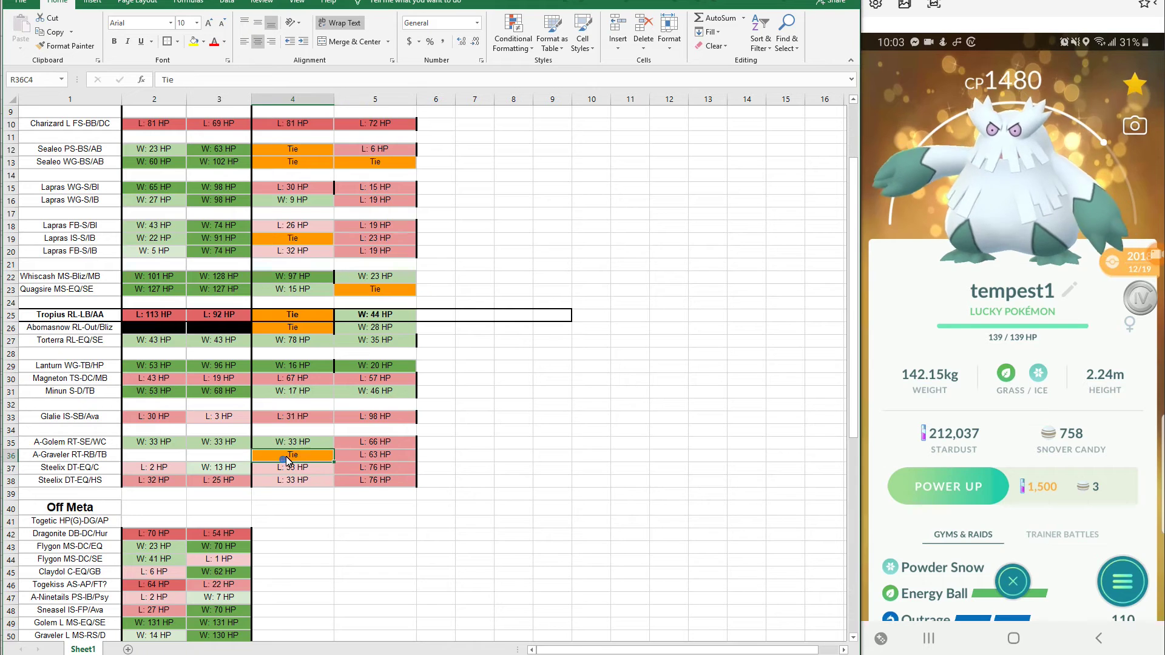
pyautogui.click(287, 445)
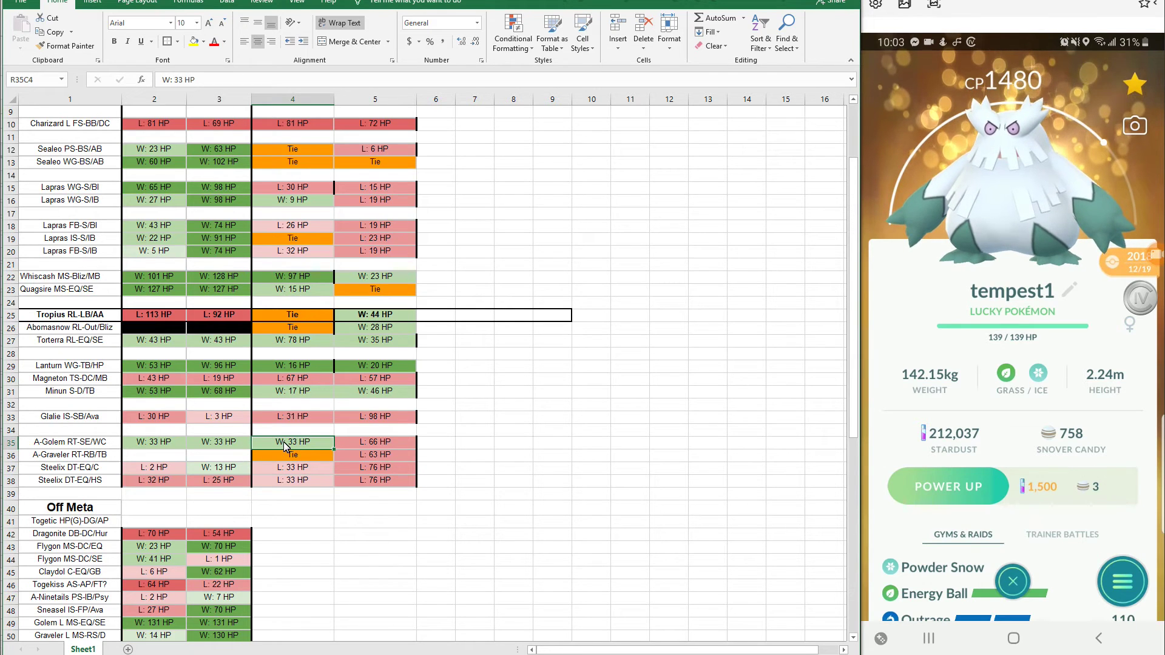
pyautogui.moveTo(399, 445); pyautogui.dragTo(384, 482)
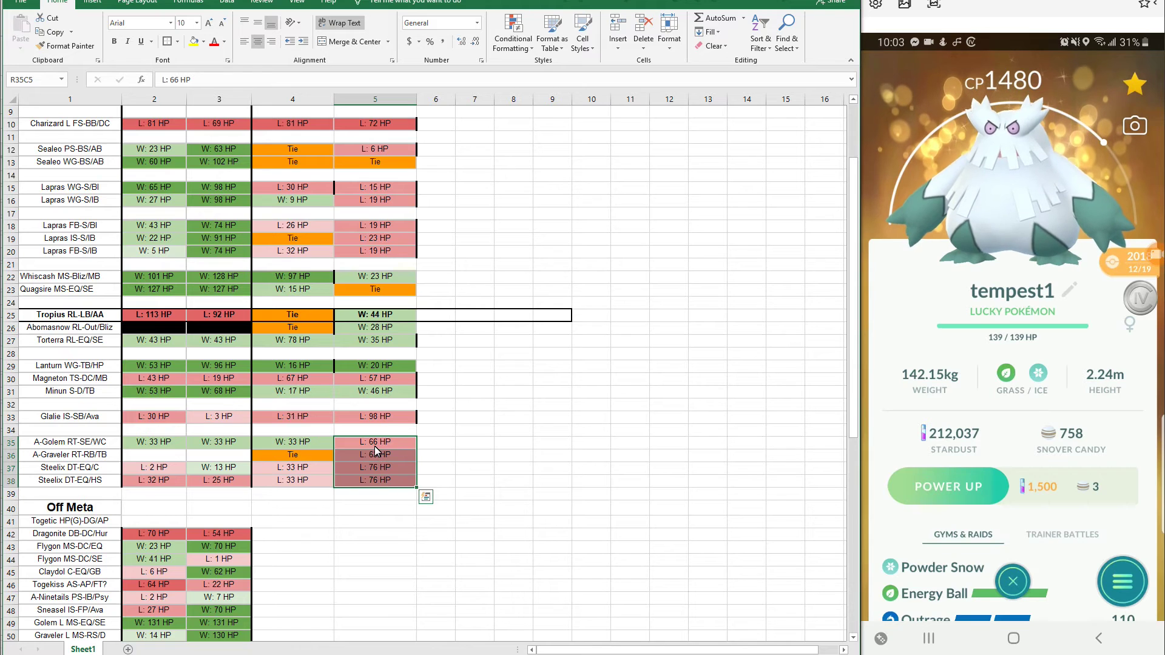
pyautogui.click(289, 456)
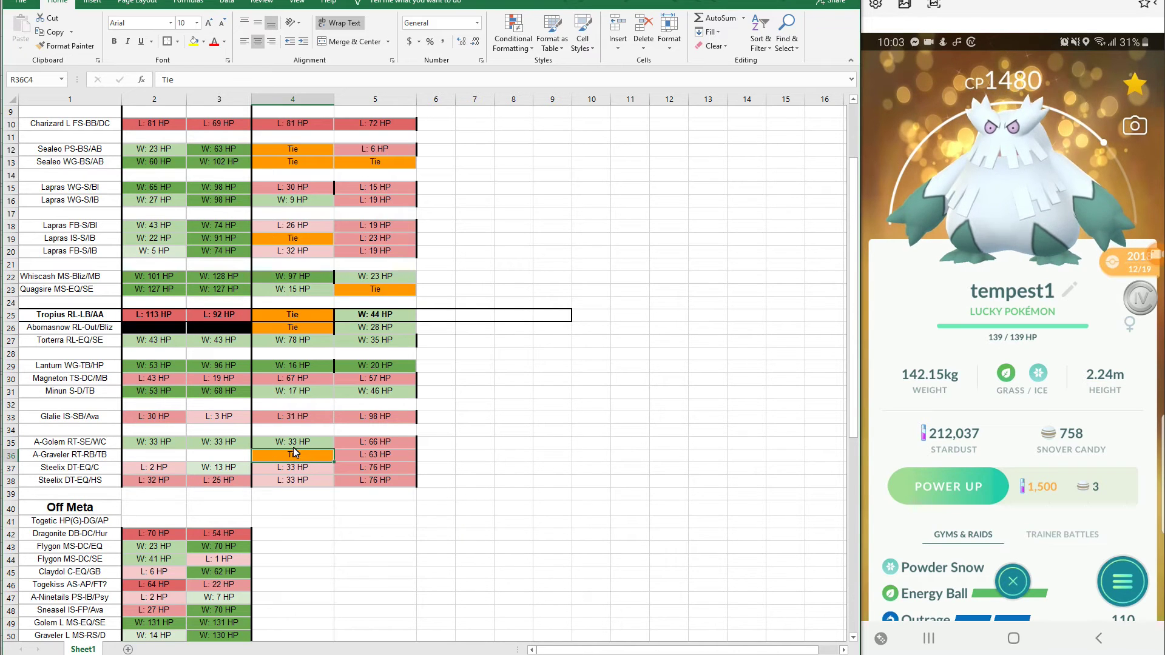
# Highlight the PS results for both shield scenarios against Glalie, Minun, Magneton and Lanturn, one row at a time.
pyautogui.click(298, 418)
pyautogui.moveTo(373, 423); pyautogui.dragTo(372, 423)
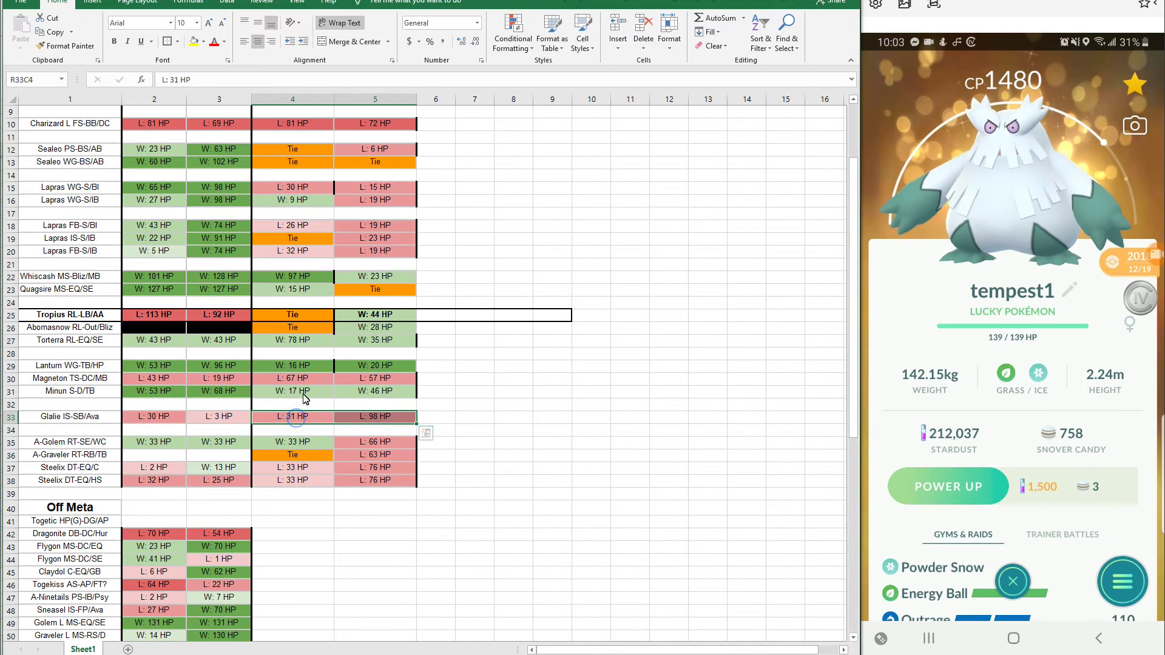
pyautogui.moveTo(291, 392); pyautogui.dragTo(376, 392)
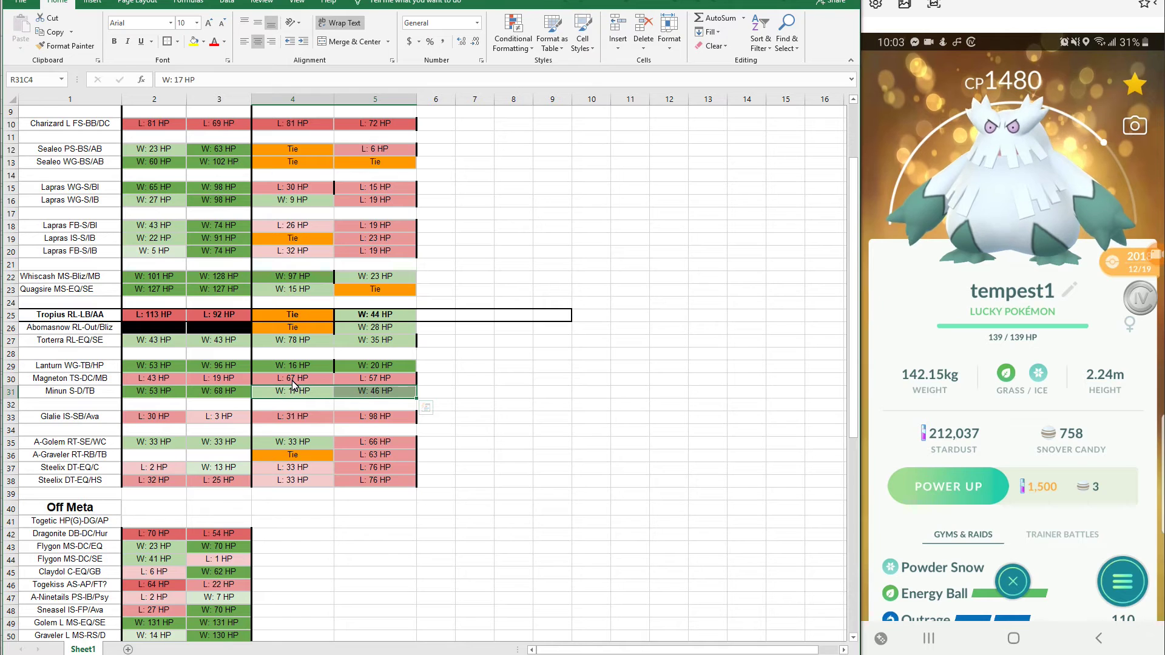
pyautogui.moveTo(294, 379); pyautogui.dragTo(358, 378)
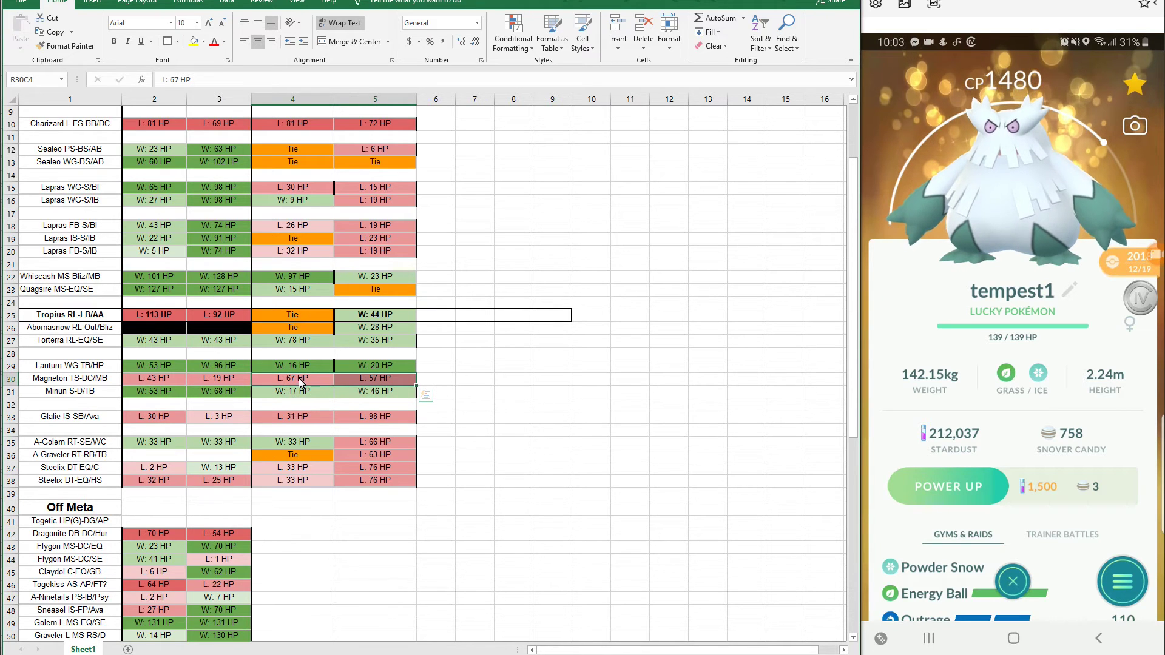
pyautogui.moveTo(288, 366); pyautogui.dragTo(345, 366)
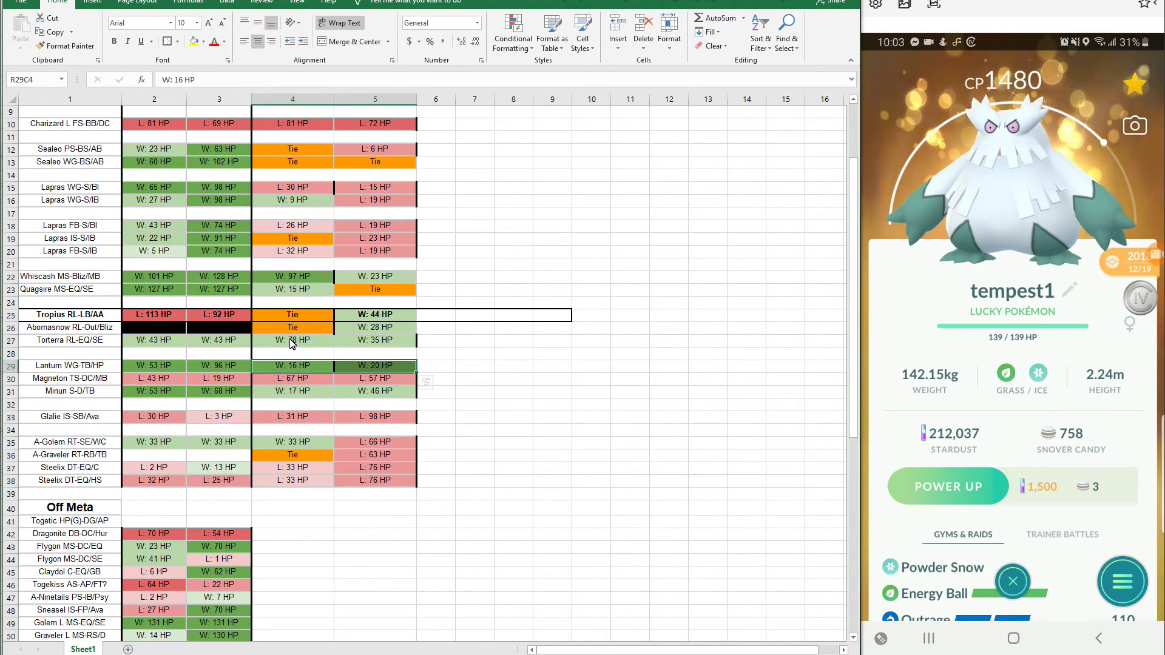
# Review the paired PS results against Torterra RL-EQ/SE and Lanturn WG-TB/HP for both shield scenarios.
pyautogui.moveTo(292, 340); pyautogui.dragTo(355, 341)
pyautogui.click(288, 366)
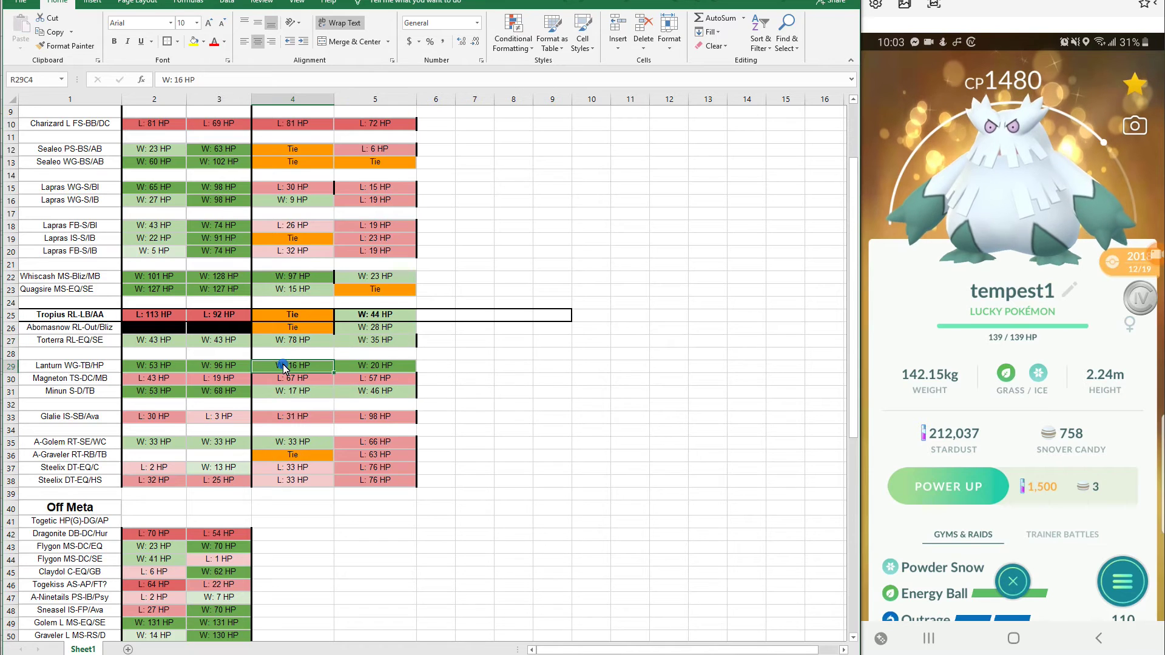
pyautogui.moveTo(293, 369); pyautogui.dragTo(365, 368)
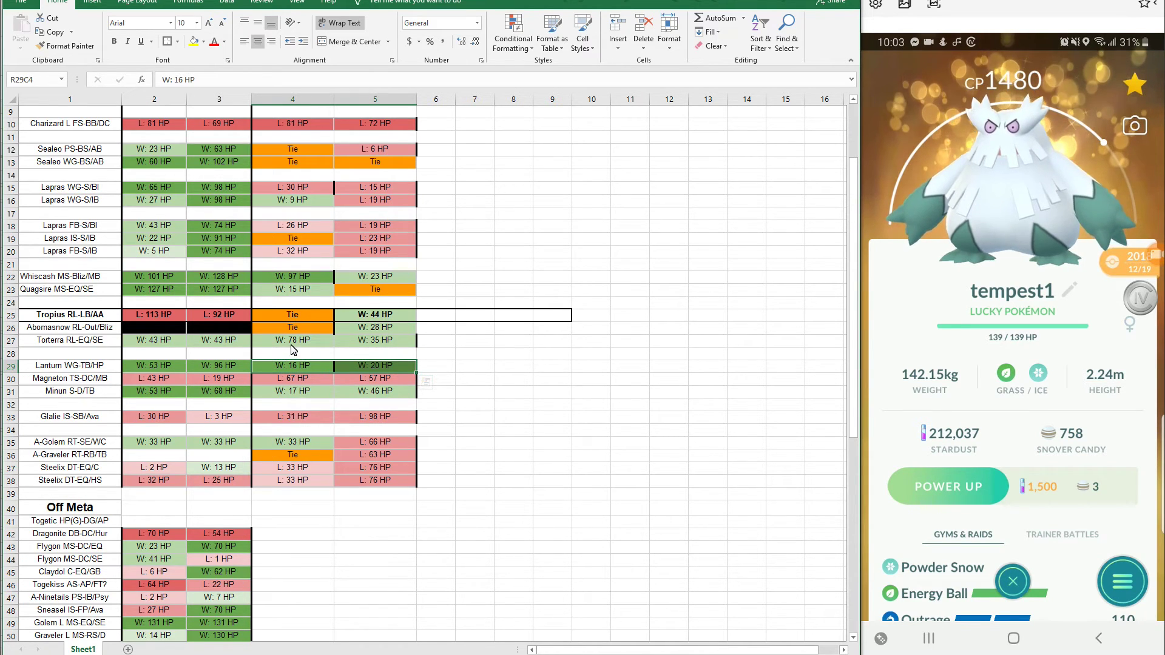
pyautogui.moveTo(295, 342); pyautogui.dragTo(358, 342)
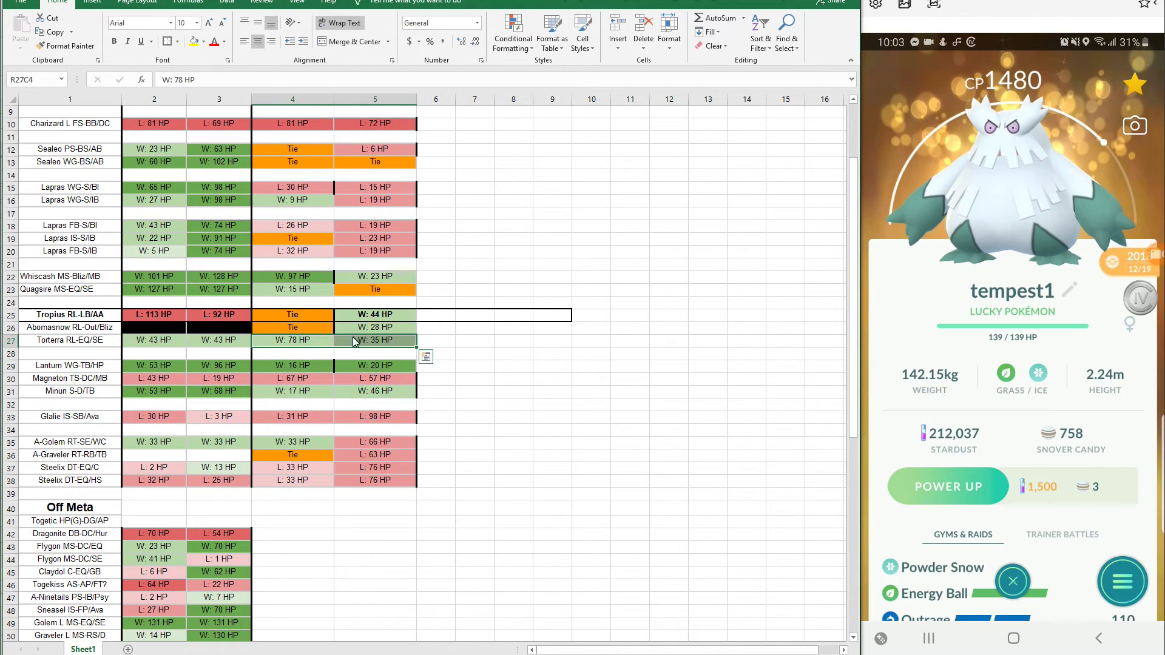
# Highlight the PS results against Tropius and Abomasnow together, followed by the Quagsire and Whiscash pairs.
pyautogui.moveTo(286, 322); pyautogui.dragTo(338, 325)
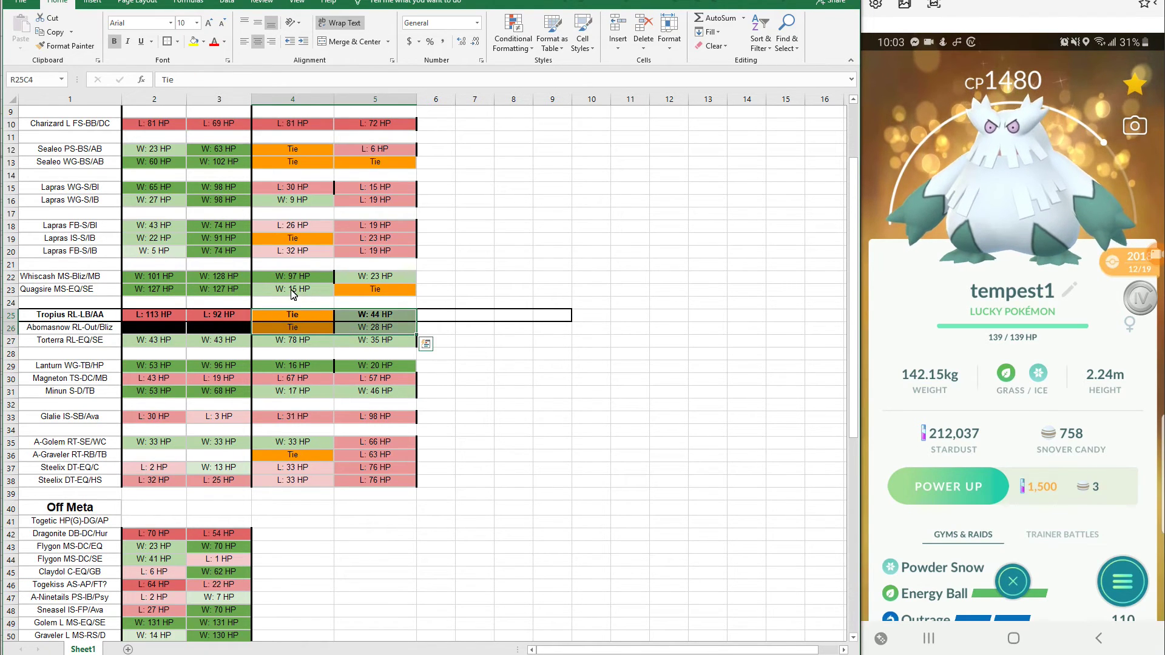
pyautogui.moveTo(292, 289); pyautogui.dragTo(369, 298)
pyautogui.moveTo(292, 276); pyautogui.dragTo(365, 277)
# Highlight the full Tropius RL-LB/AA row, unlock the mirrored phone screen and select both PS results against Abomasnow RL-Out/Bliz.
pyautogui.scroll(3, 350, 257)
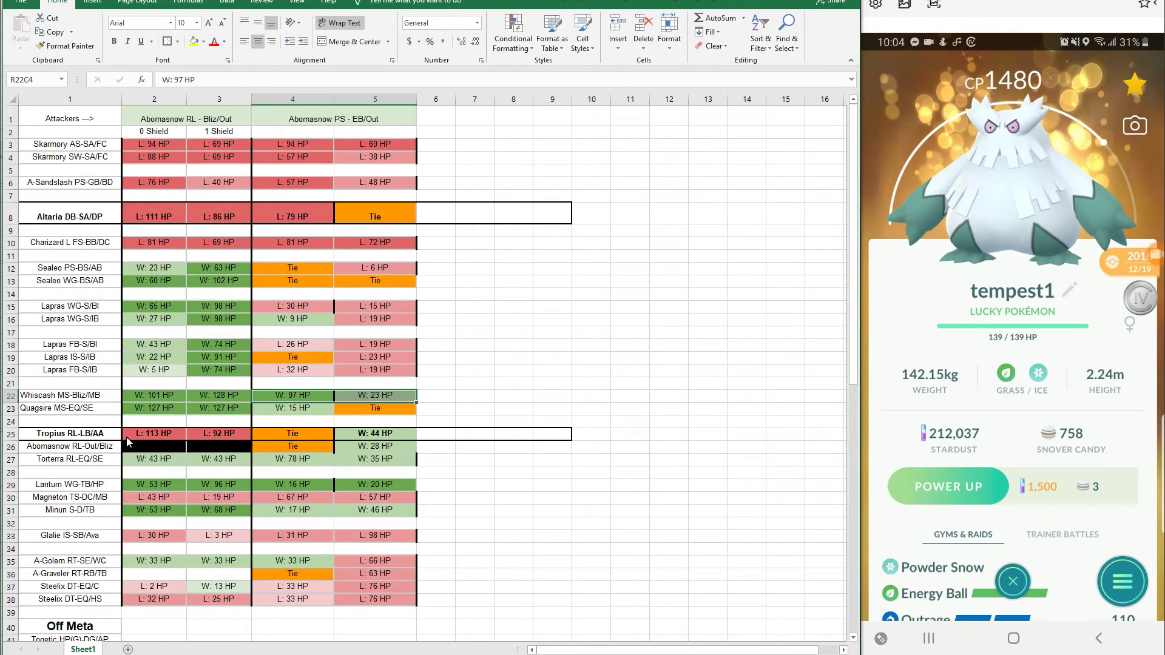
pyautogui.moveTo(147, 437); pyautogui.dragTo(377, 434)
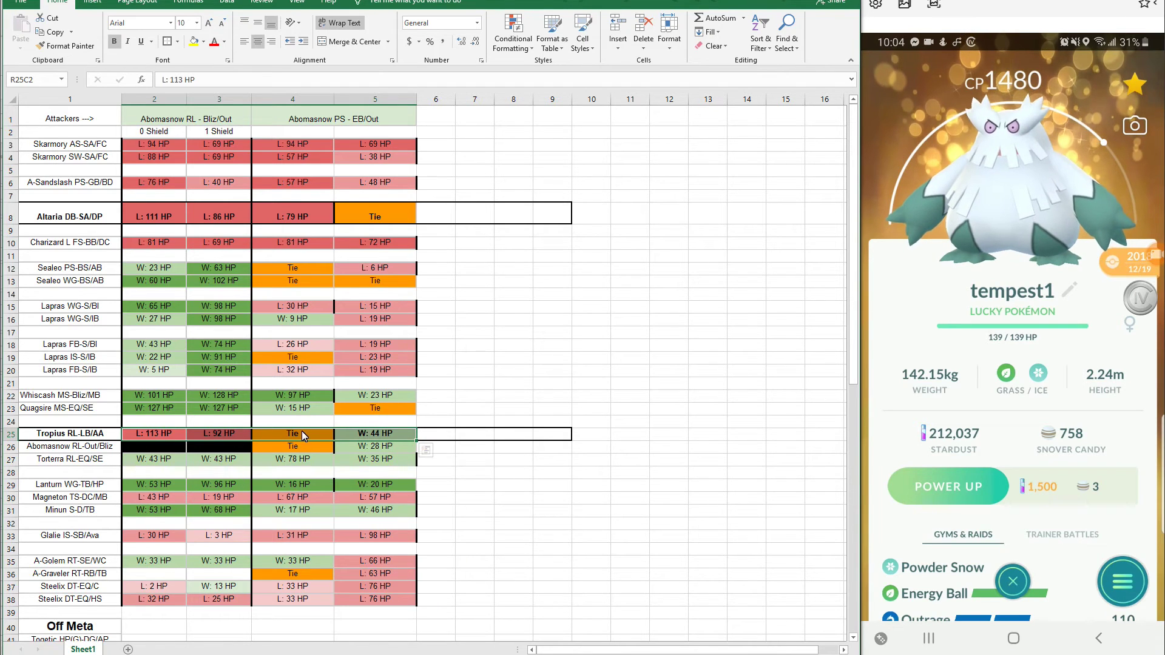
pyautogui.moveTo(51, 437); pyautogui.dragTo(377, 436)
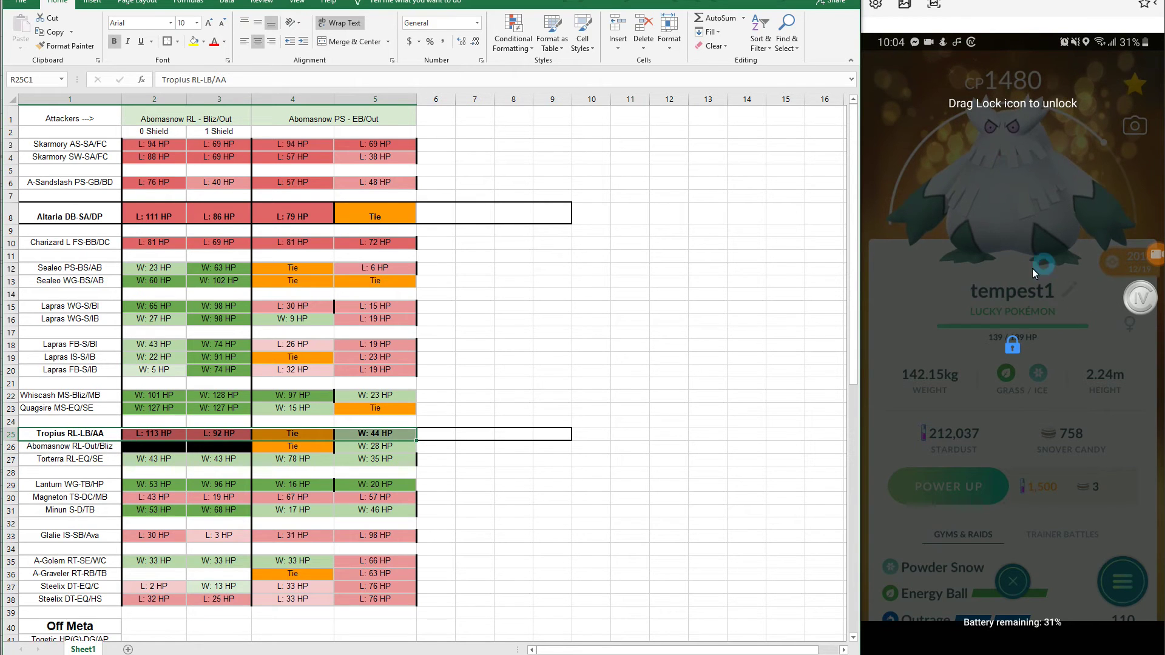
pyautogui.moveTo(1015, 343); pyautogui.dragTo(1094, 231)
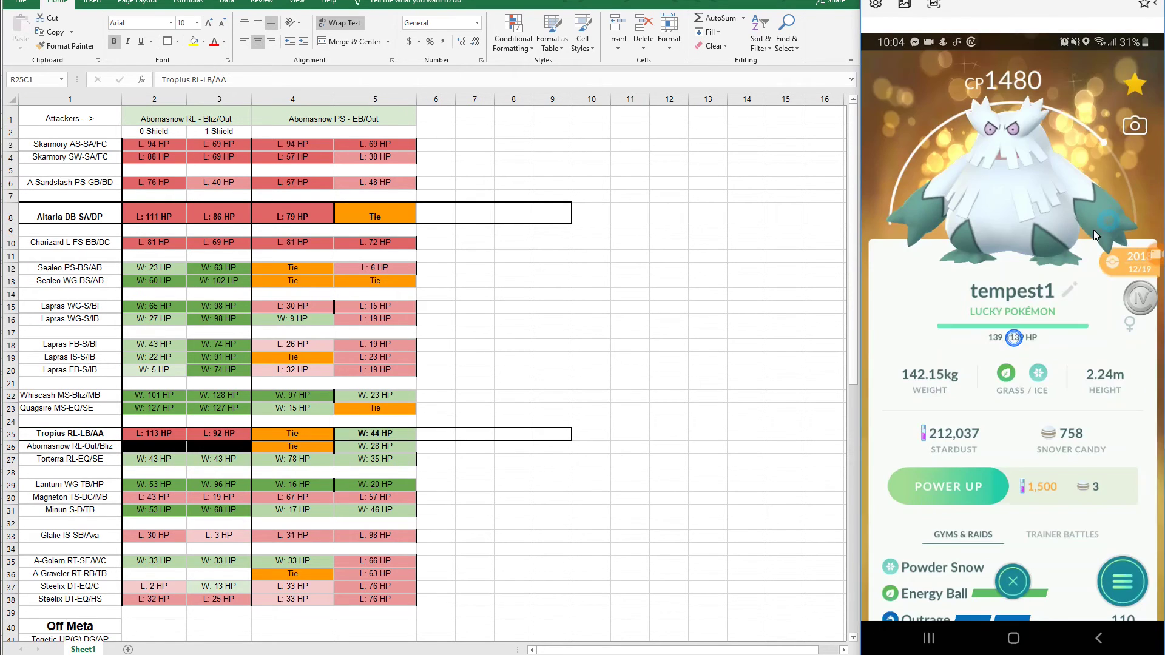
pyautogui.click(285, 447)
pyautogui.click(383, 449)
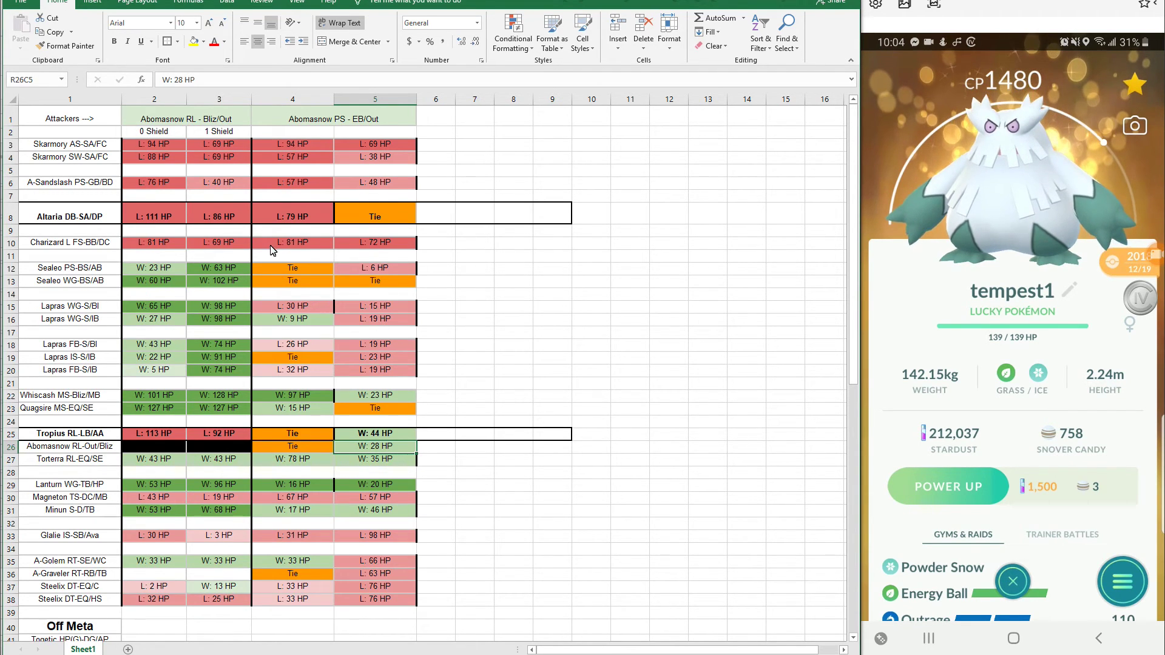
# Highlight the PS results for both shield scenarios from Sealeo PS-BS/AB through Lapras FB-S/IB.
pyautogui.moveTo(279, 268); pyautogui.dragTo(396, 380)
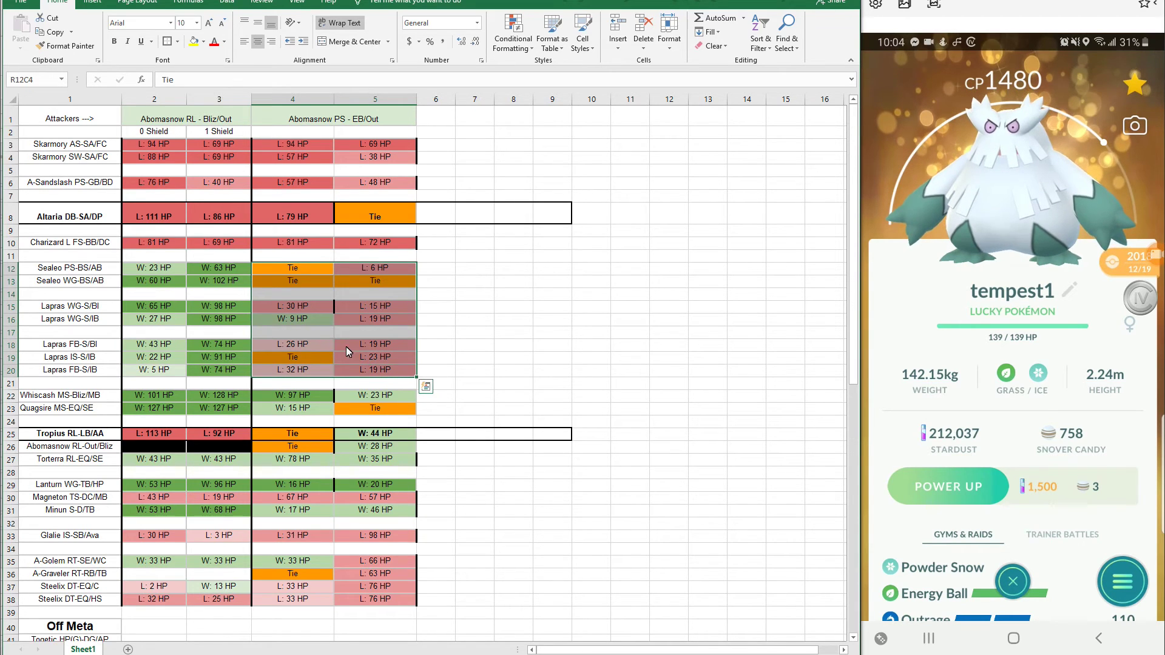
pyautogui.moveTo(274, 272); pyautogui.dragTo(389, 373)
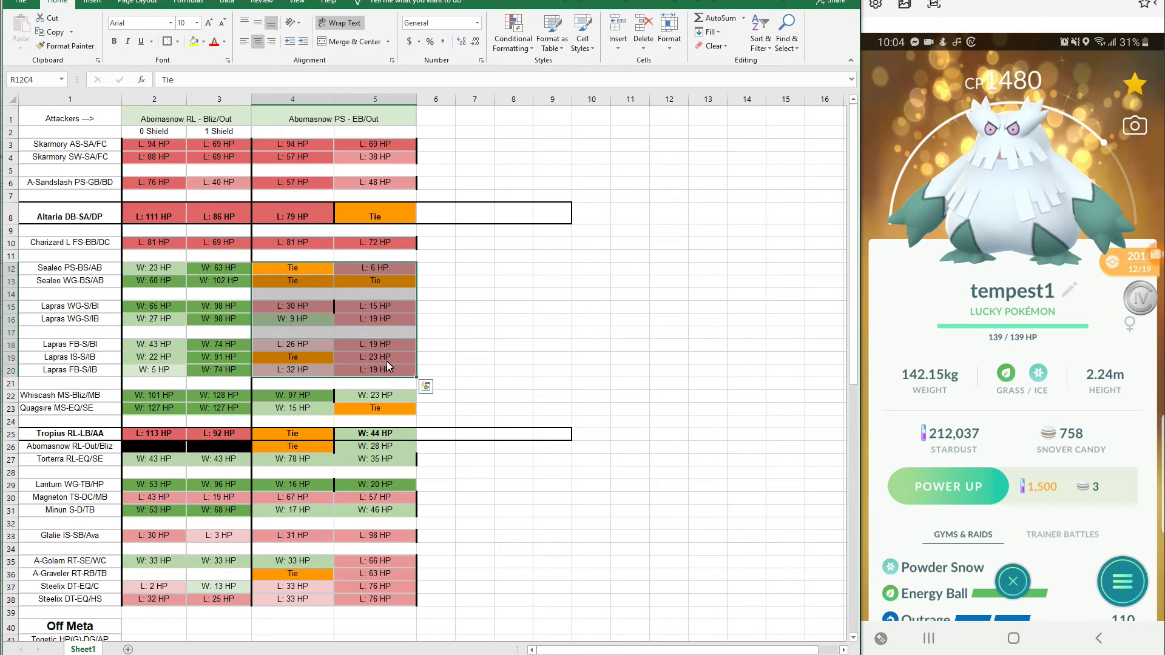
pyautogui.click(286, 272)
pyautogui.moveTo(290, 274); pyautogui.dragTo(391, 375)
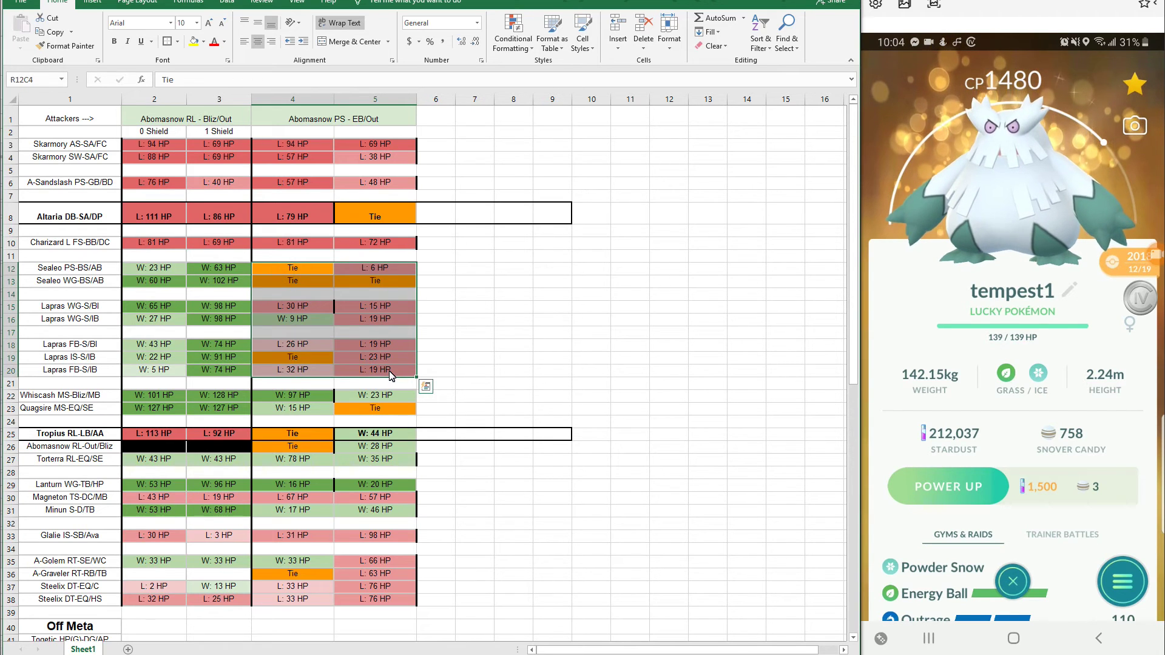
pyautogui.moveTo(278, 272); pyautogui.dragTo(392, 370)
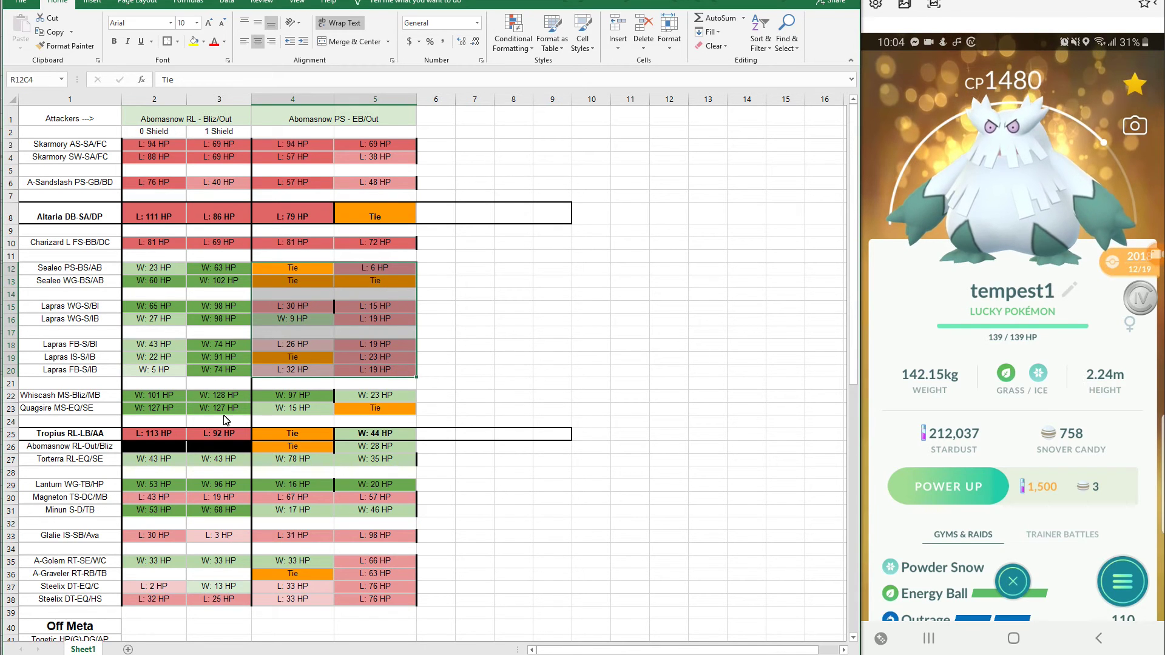
# Highlight all Tropius RL-LB/AA results, narrow the selection to its two PS results, and clear the highlight.
pyautogui.moveTo(133, 433); pyautogui.dragTo(392, 434)
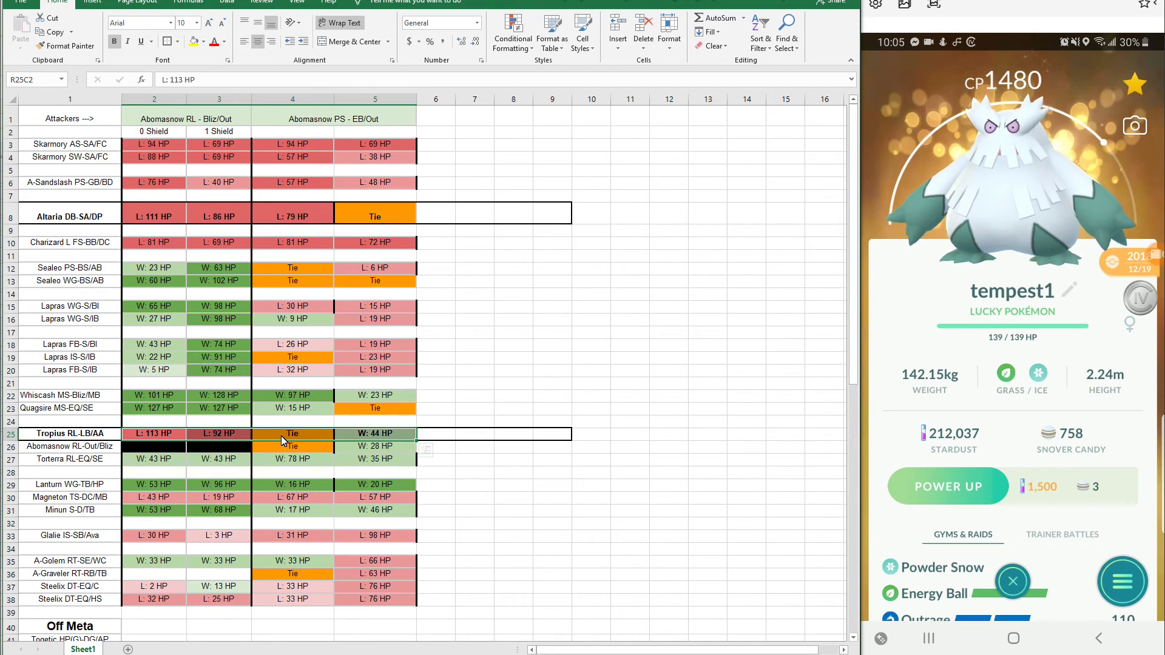
pyautogui.moveTo(281, 436); pyautogui.dragTo(376, 438)
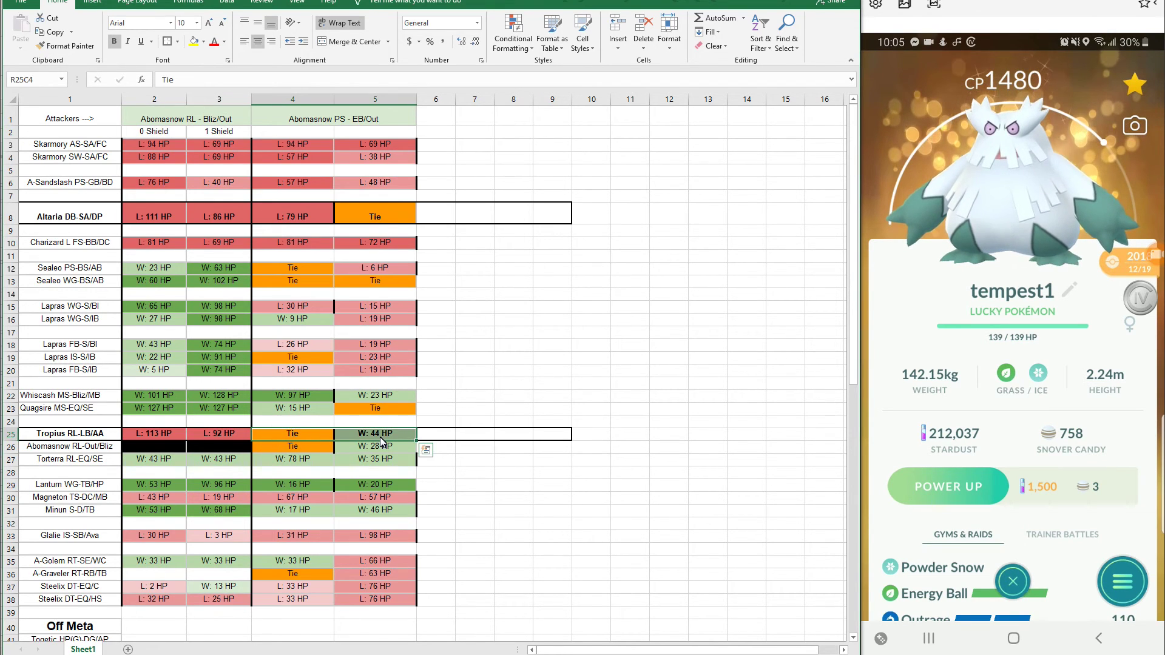
pyautogui.click(485, 447)
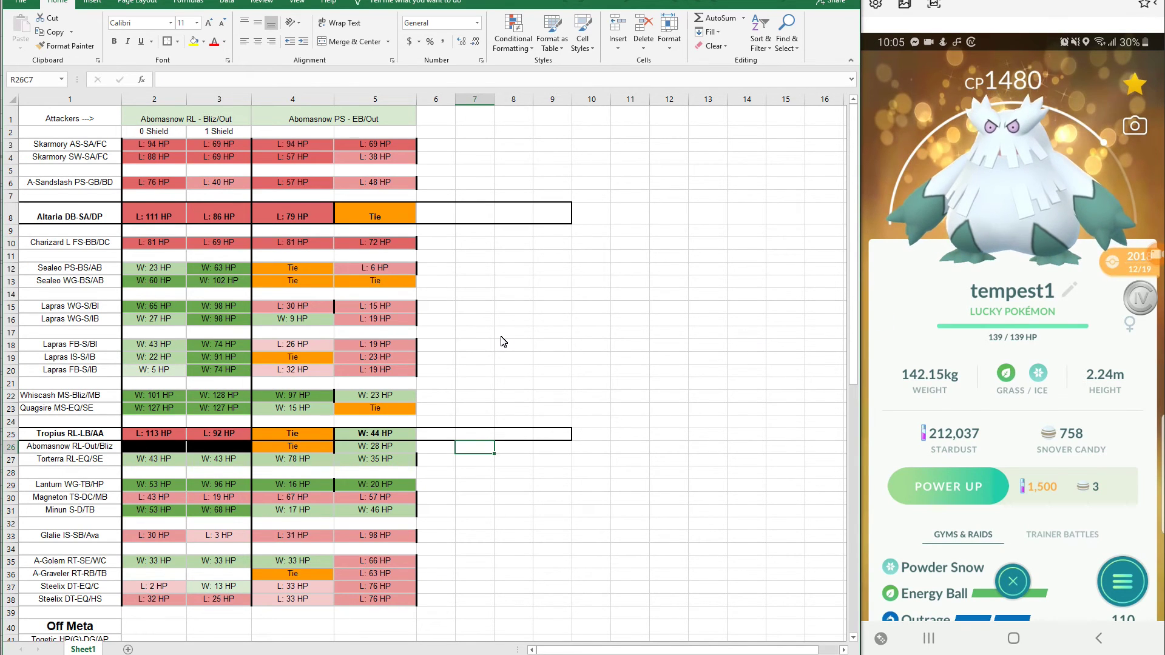
# Compare the Abomasnow RL - Bliz/Out and PS - EB/Out headings, finishing with the RL heading selected.
pyautogui.click(1017, 267)
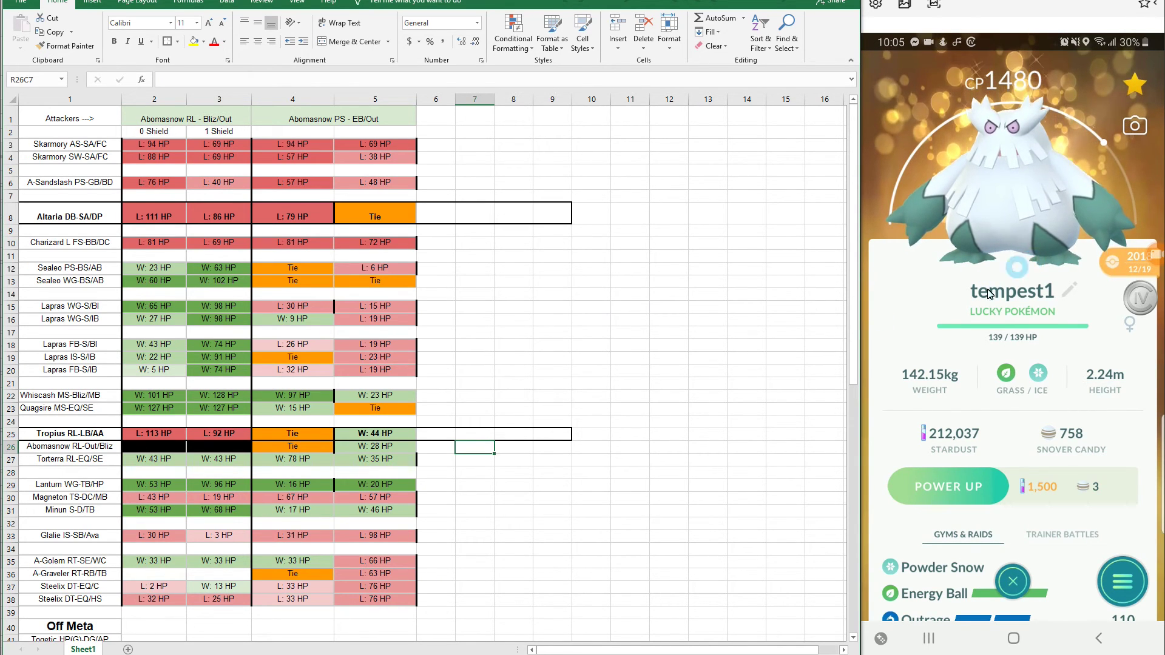
pyautogui.click(206, 121)
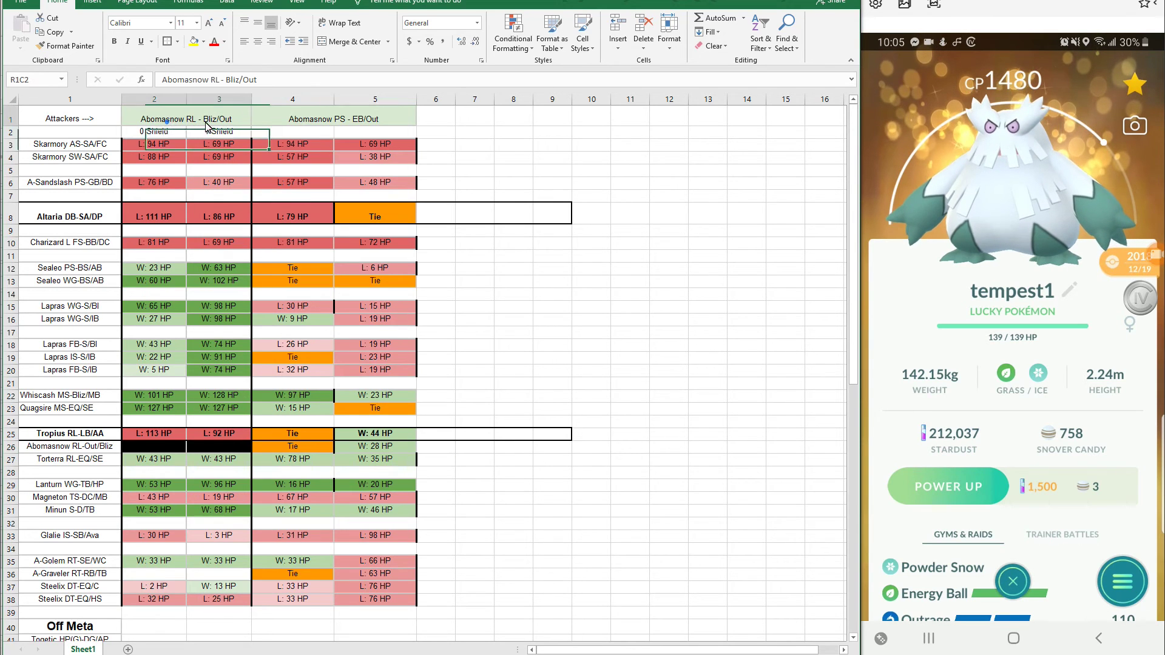
pyautogui.hotkey('shift', 'Right')
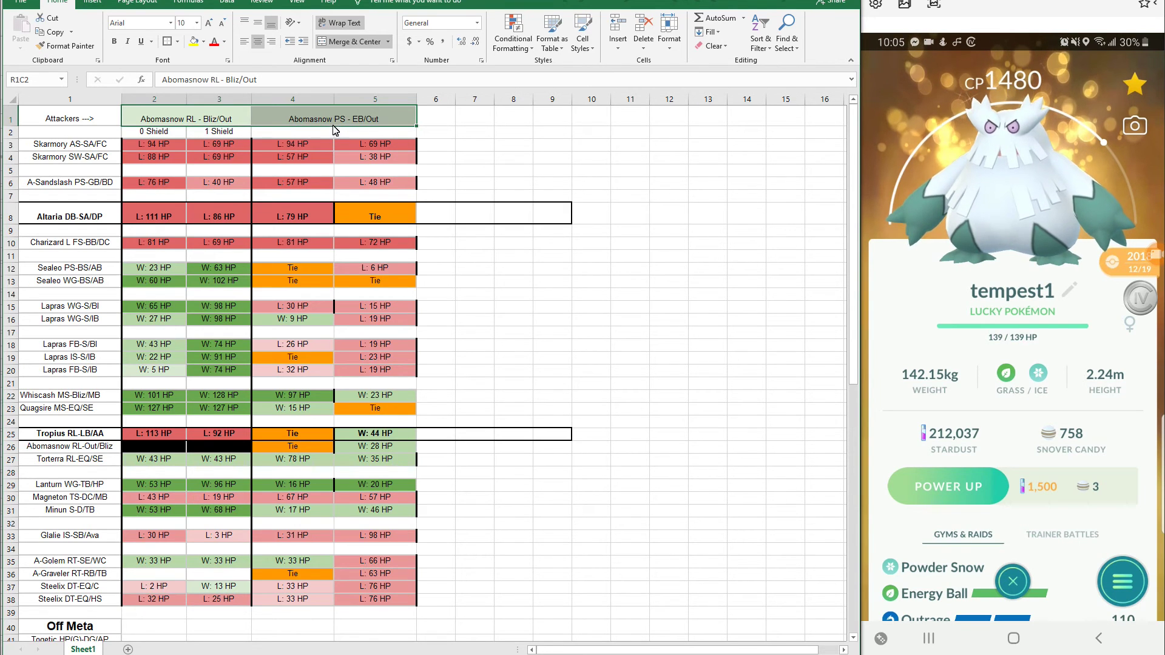
pyautogui.click(352, 118)
pyautogui.click(188, 123)
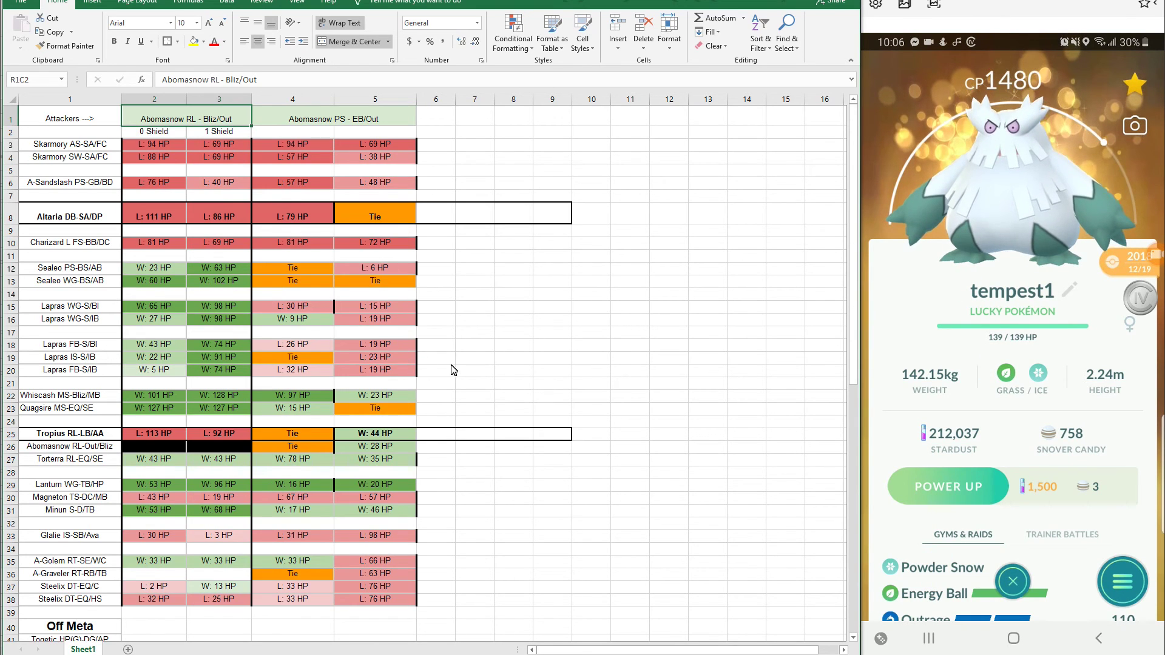
# Highlight the PS results from Sealeo through Quagsire, and select the zero-shield PS result against Tropius.
pyautogui.moveTo(266, 273); pyautogui.dragTo(403, 416)
pyautogui.click(528, 381)
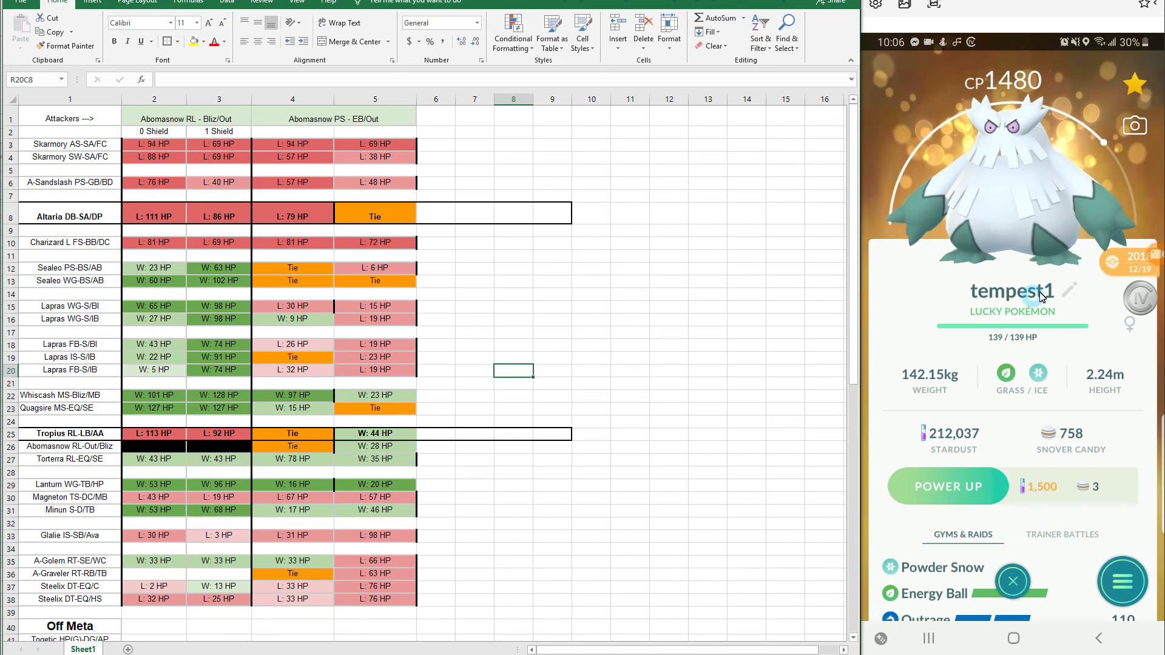
pyautogui.click(296, 432)
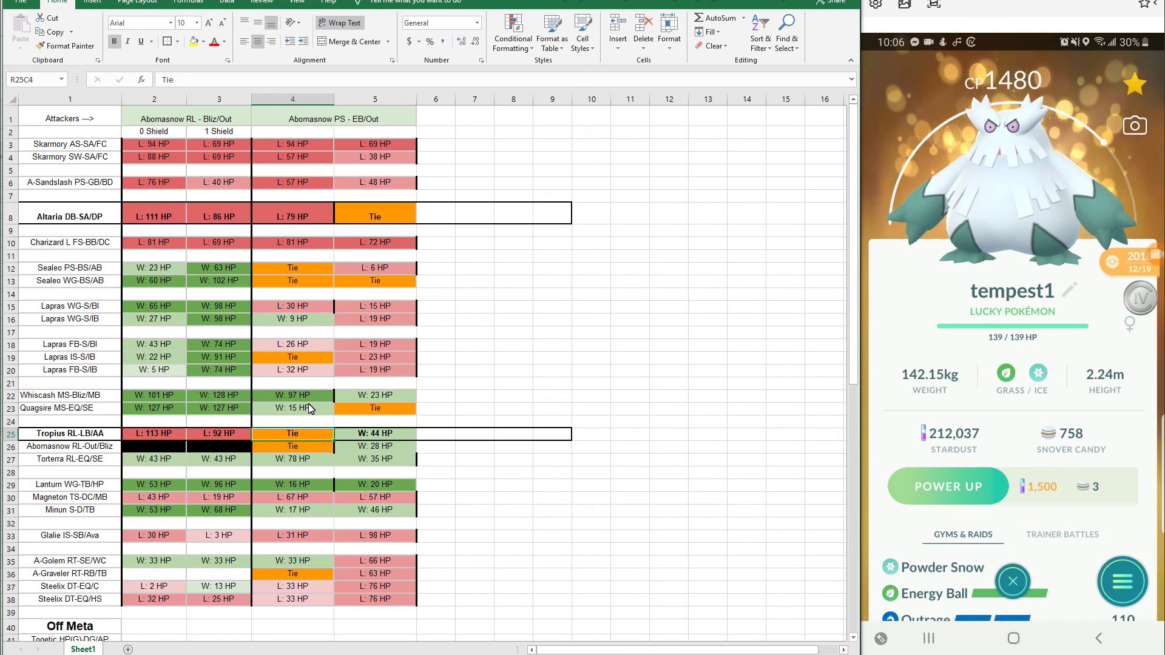
# Highlight the full RL - Bliz/Out results down to Steelix DT-EQ/HS, followed by the full PS - EB/Out results.
pyautogui.click(172, 124)
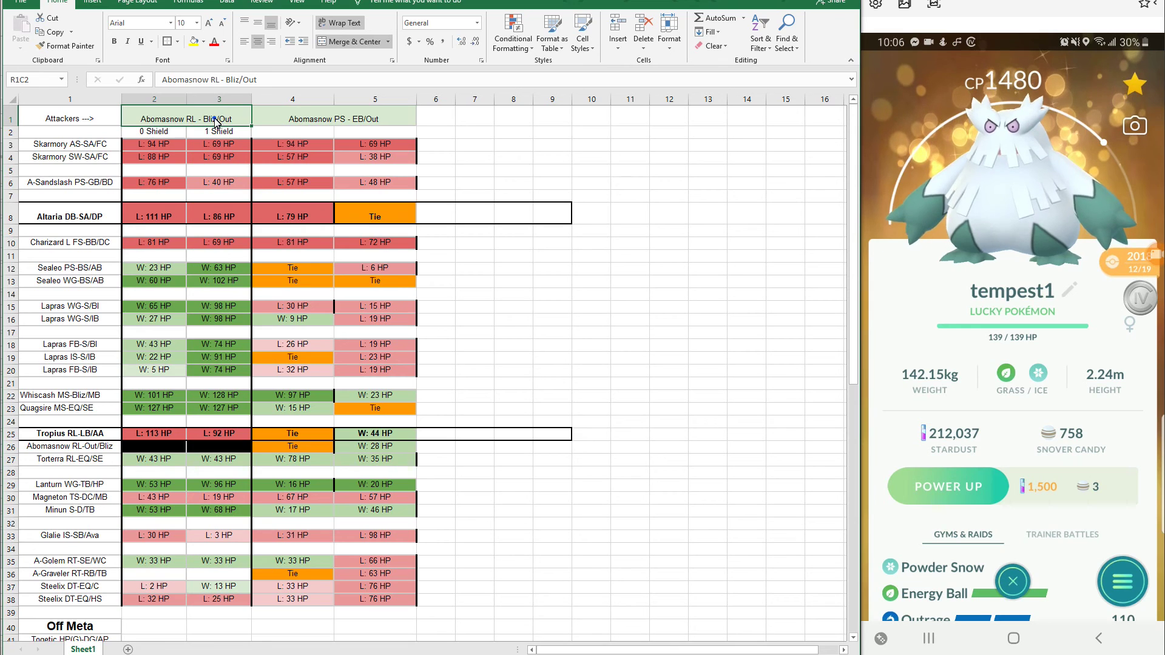
pyautogui.click(216, 120)
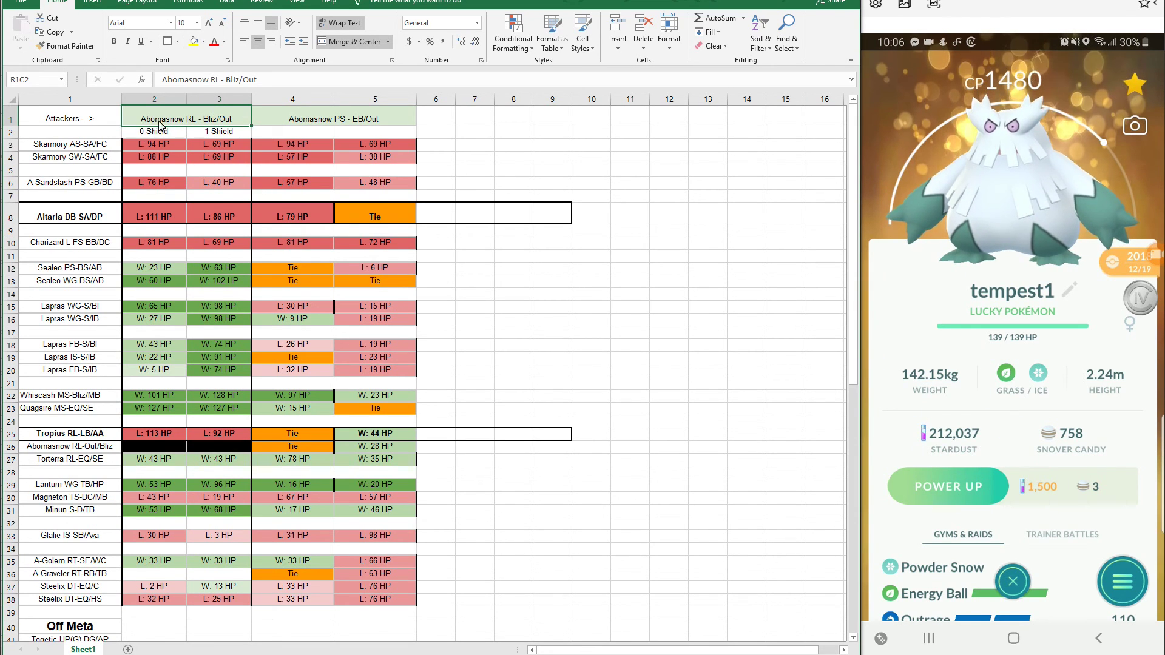
pyautogui.moveTo(203, 184); pyautogui.dragTo(219, 608)
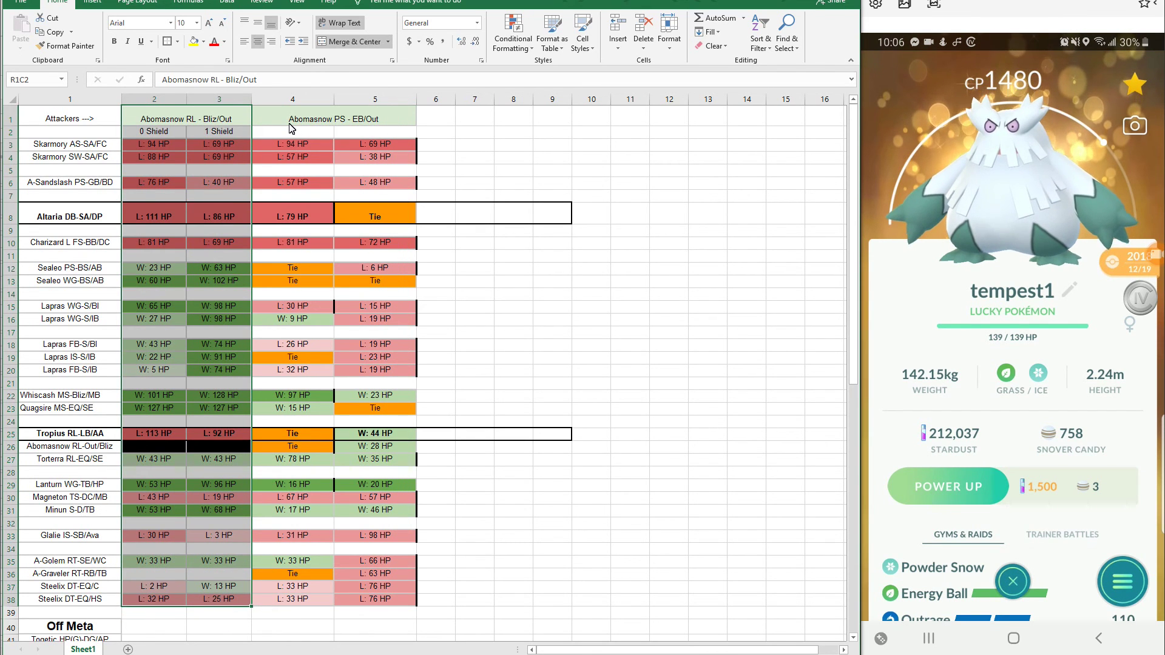
pyautogui.moveTo(282, 124); pyautogui.dragTo(370, 609)
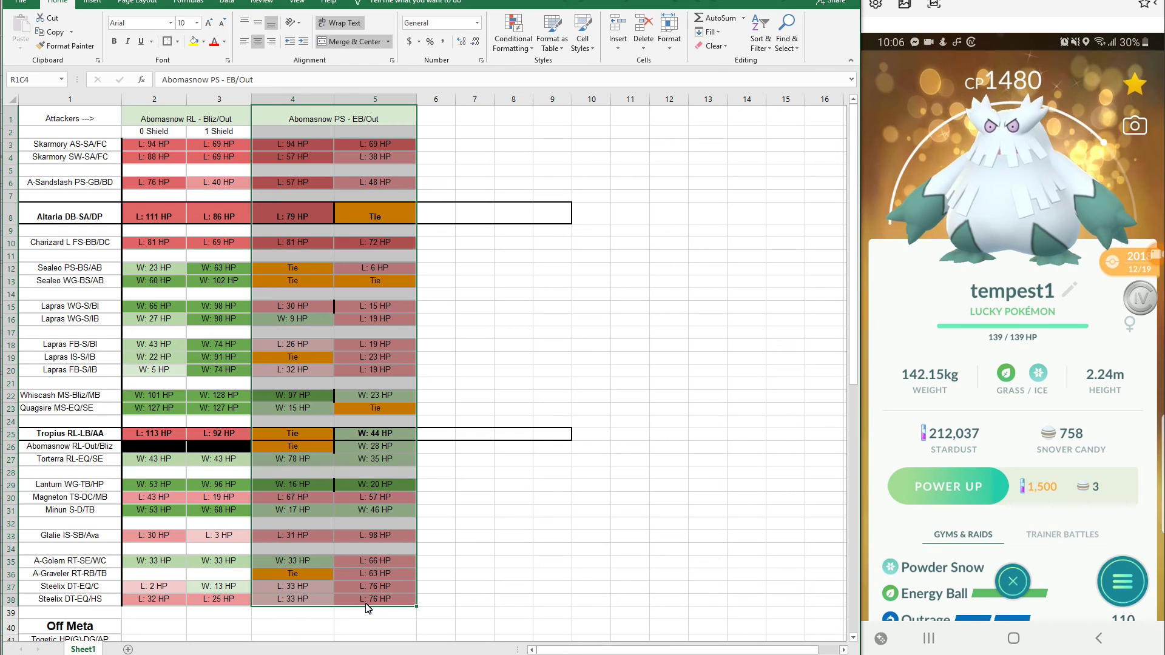
pyautogui.click(350, 332)
pyautogui.click(518, 357)
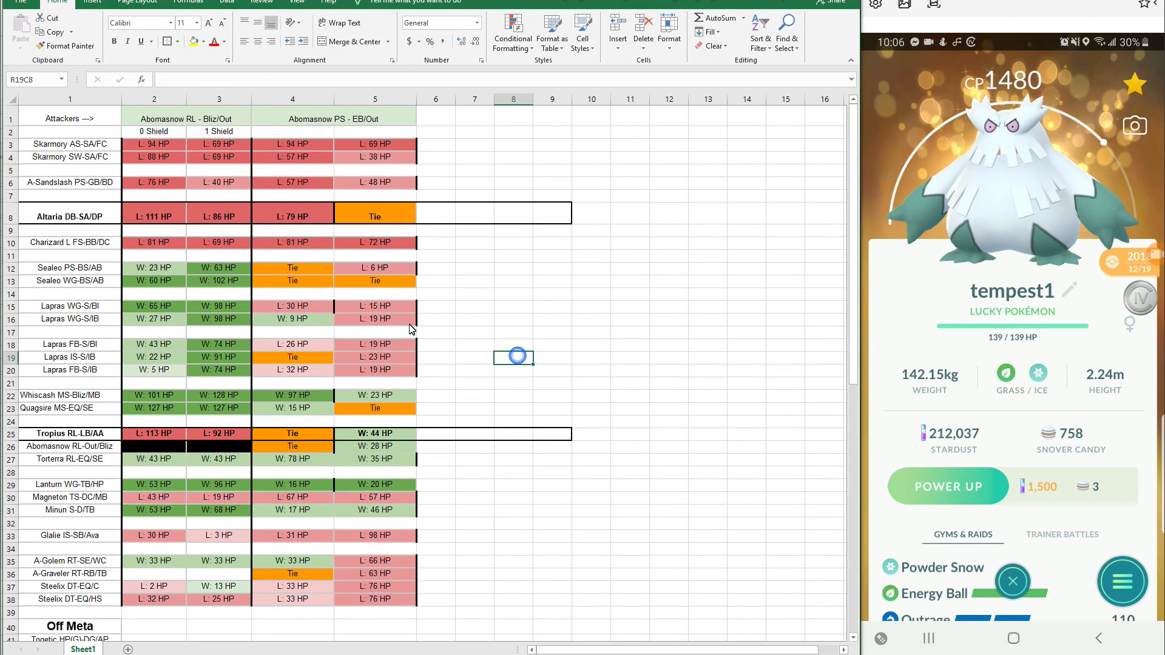
pyautogui.click(398, 333)
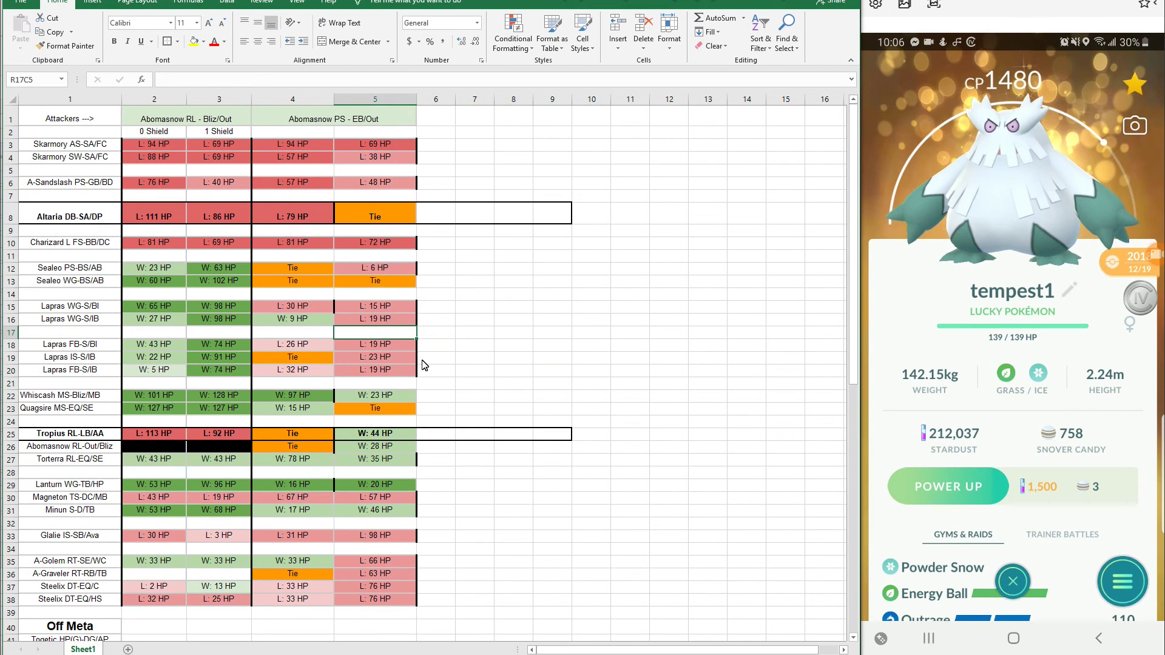
pyautogui.scroll(-3, 404, 398)
pyautogui.scroll(3, 211, 419)
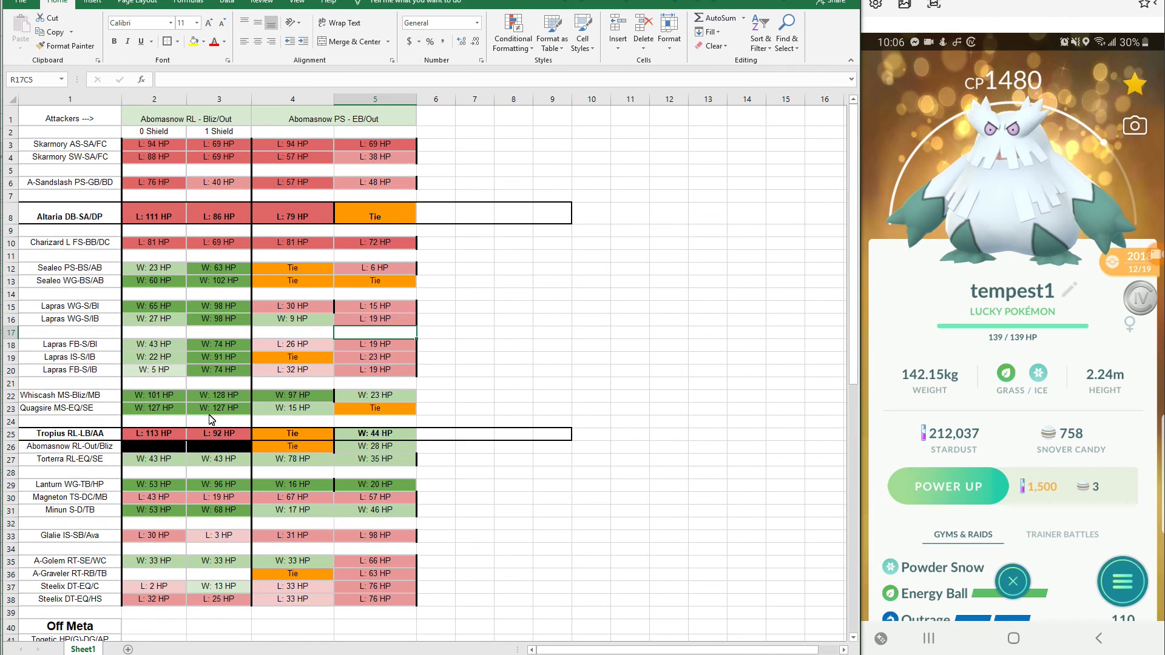
# Highlight the RL and PS results together, from their moveset headings down to Steelix DT-EQ/HS, for an overall comparison.
pyautogui.click(139, 99)
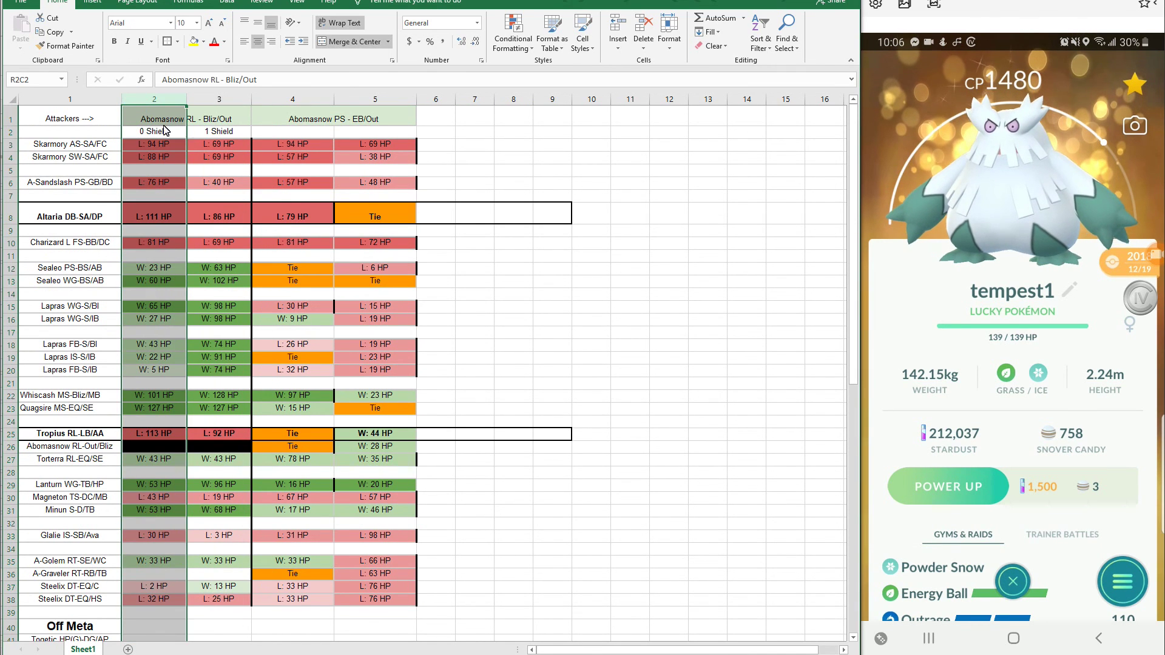
pyautogui.moveTo(163, 125); pyautogui.dragTo(396, 605)
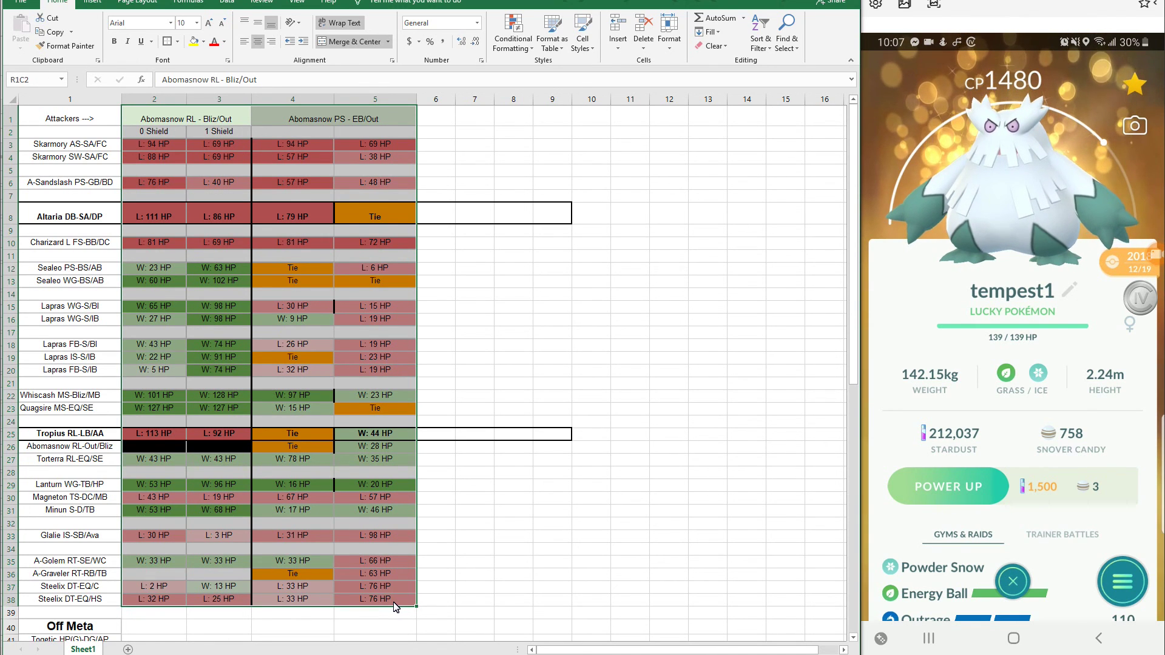
pyautogui.click(473, 523)
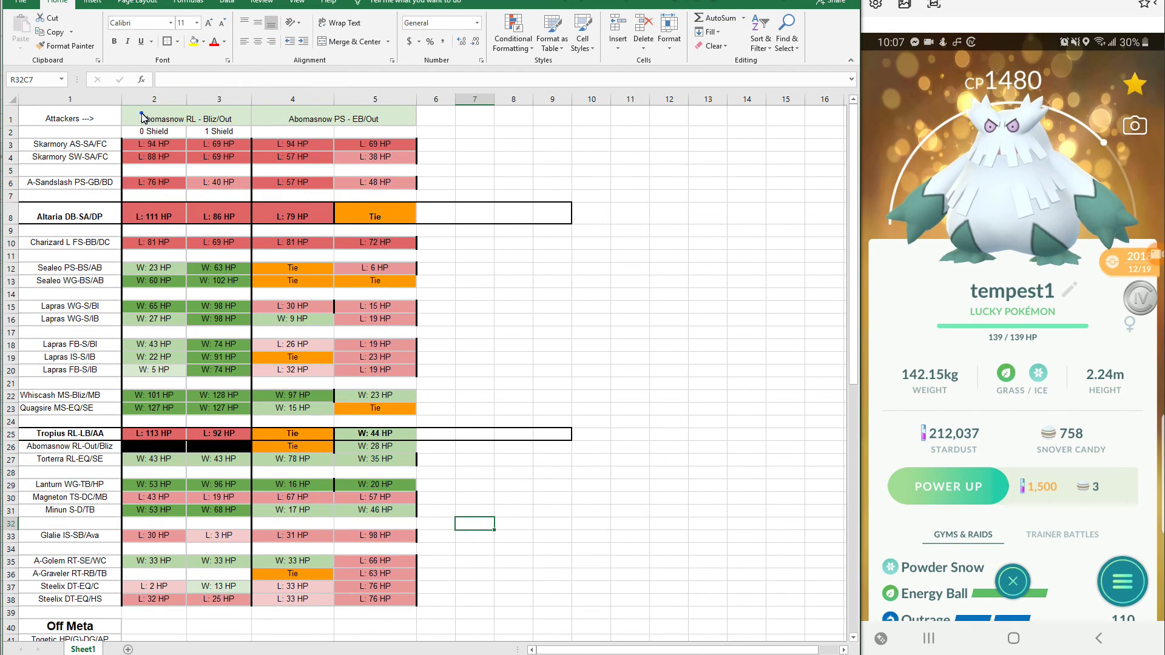
pyautogui.moveTo(142, 117); pyautogui.dragTo(352, 596)
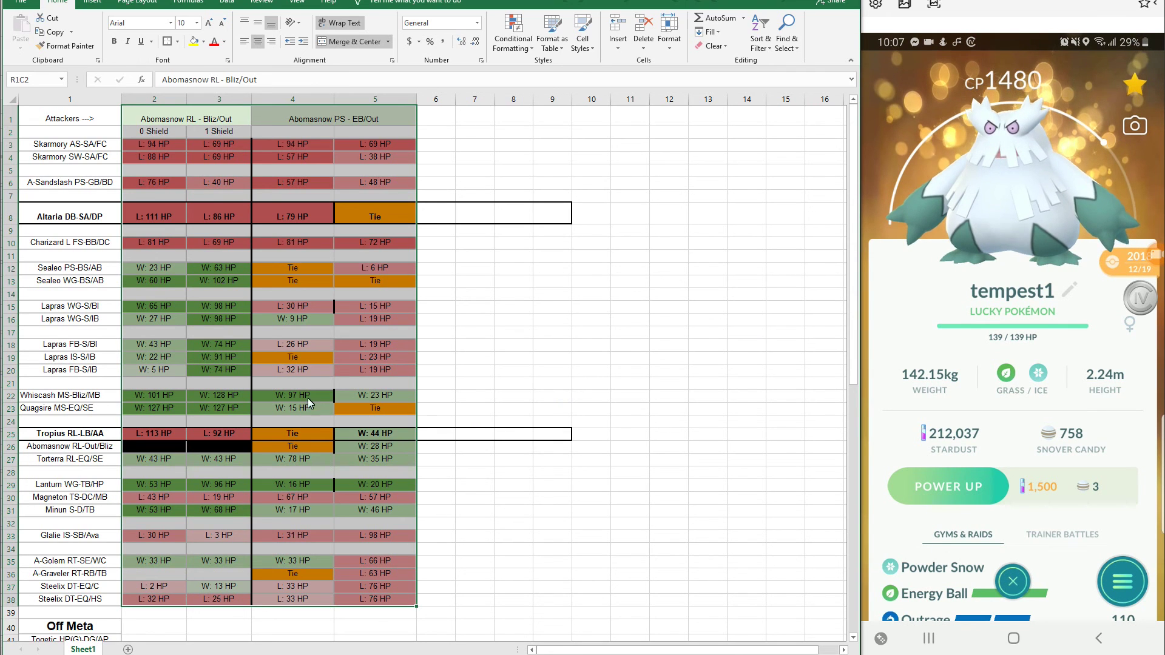
pyautogui.moveTo(147, 124); pyautogui.dragTo(389, 611)
pyautogui.click(552, 564)
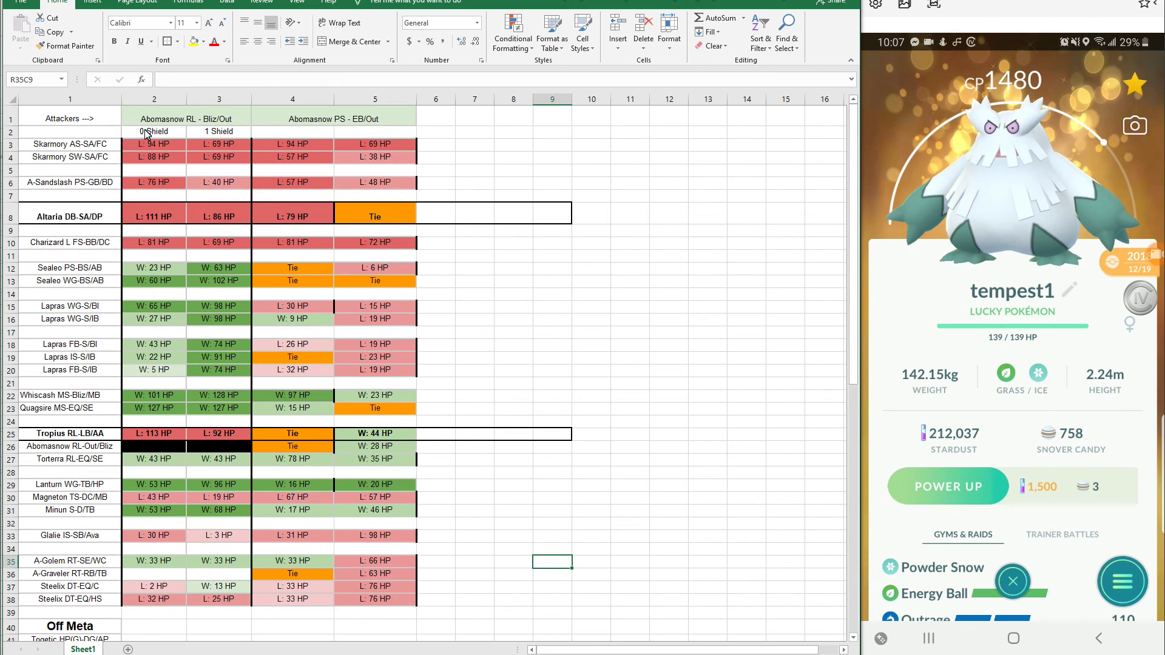
pyautogui.moveTo(148, 125); pyautogui.dragTo(365, 610)
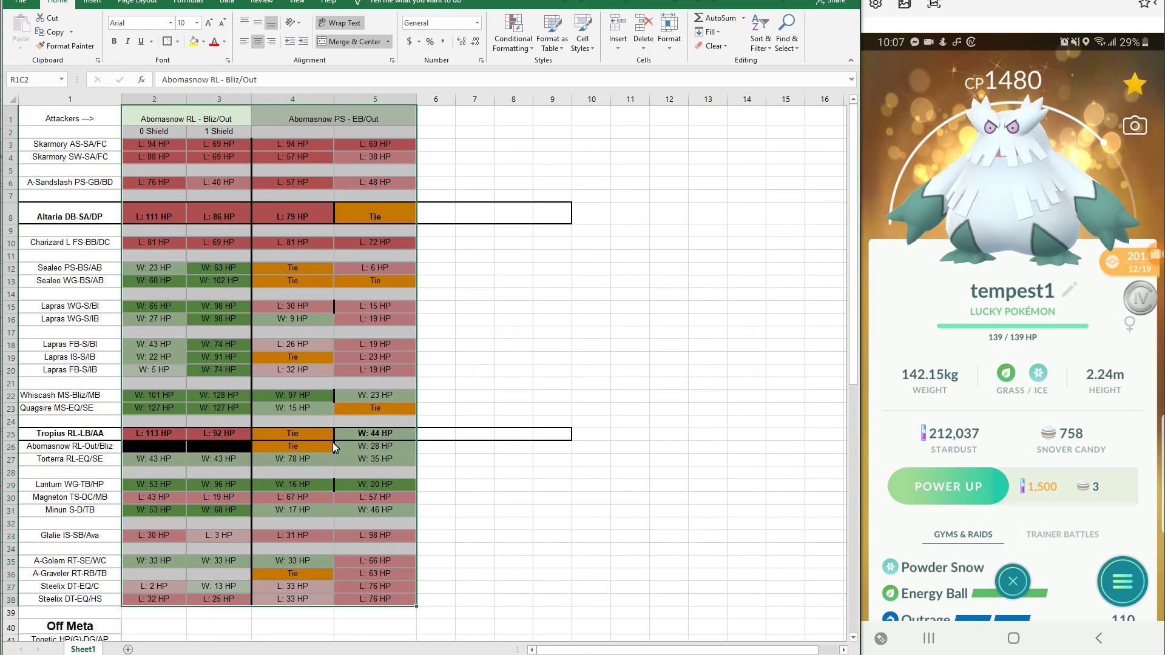